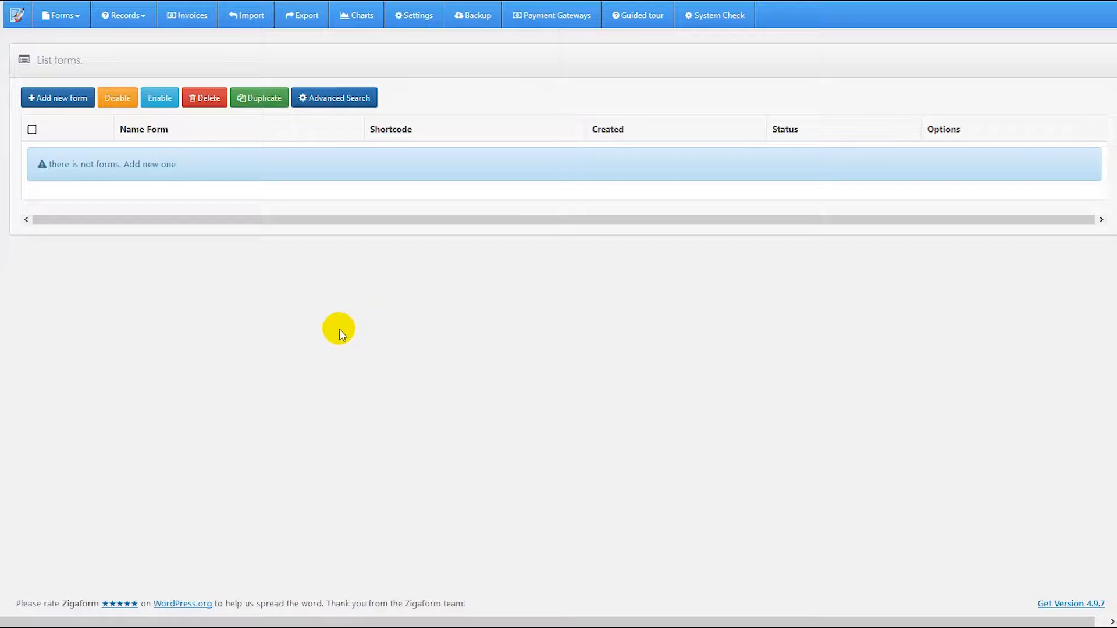
drag(176, 164, 49, 163)
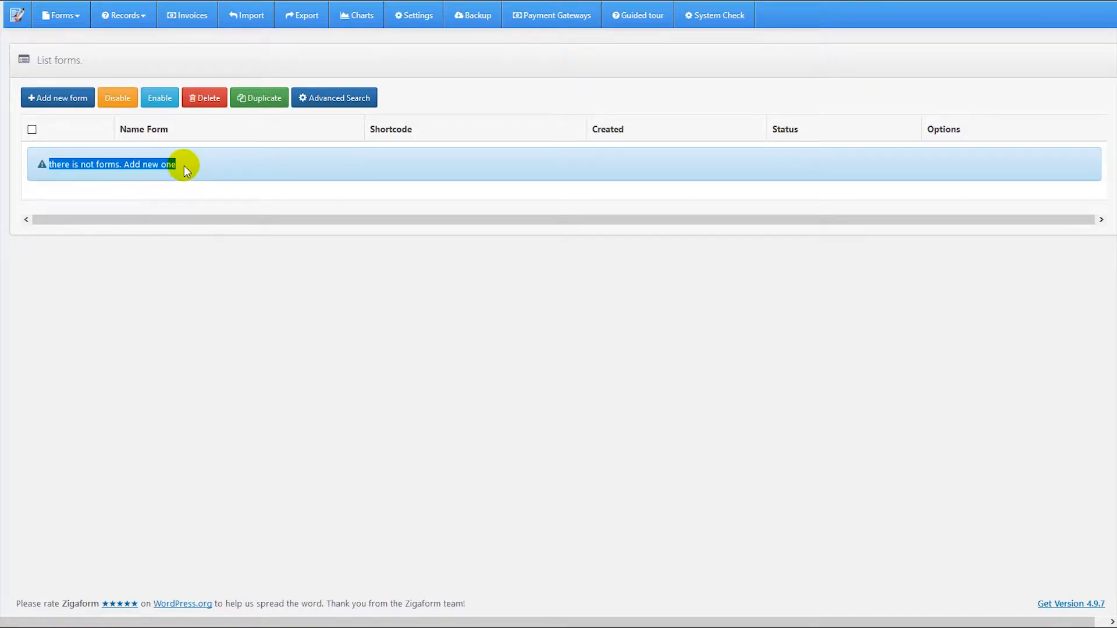
drag(180, 165, 47, 170)
drag(177, 168, 51, 147)
click(71, 110)
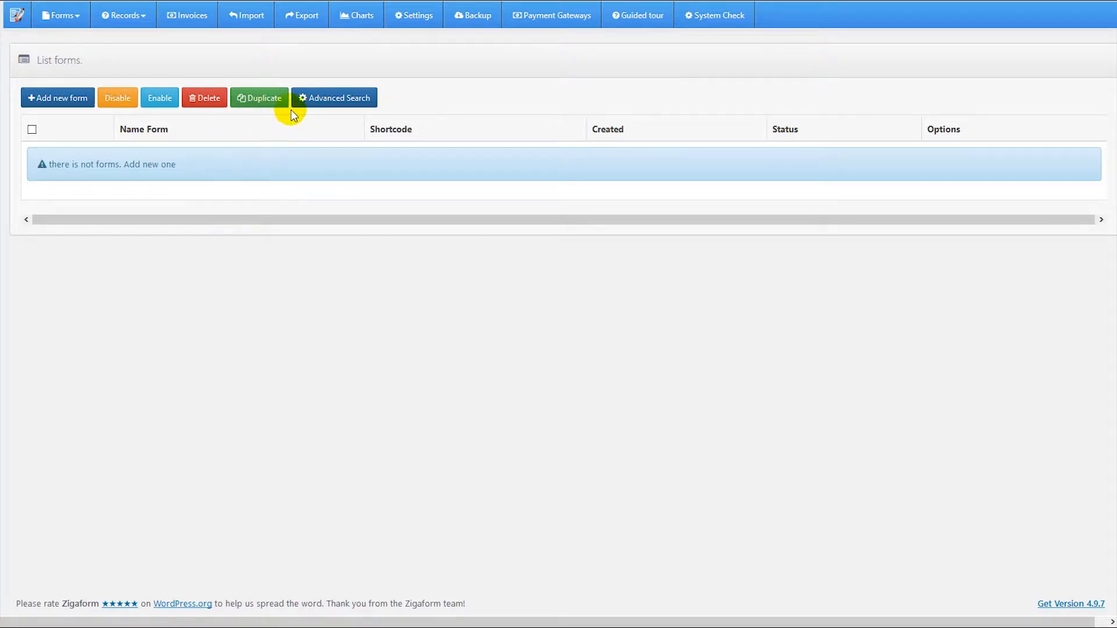
- Examine the form list's advanced search options for rows per page, search text and sort order
click(320, 104)
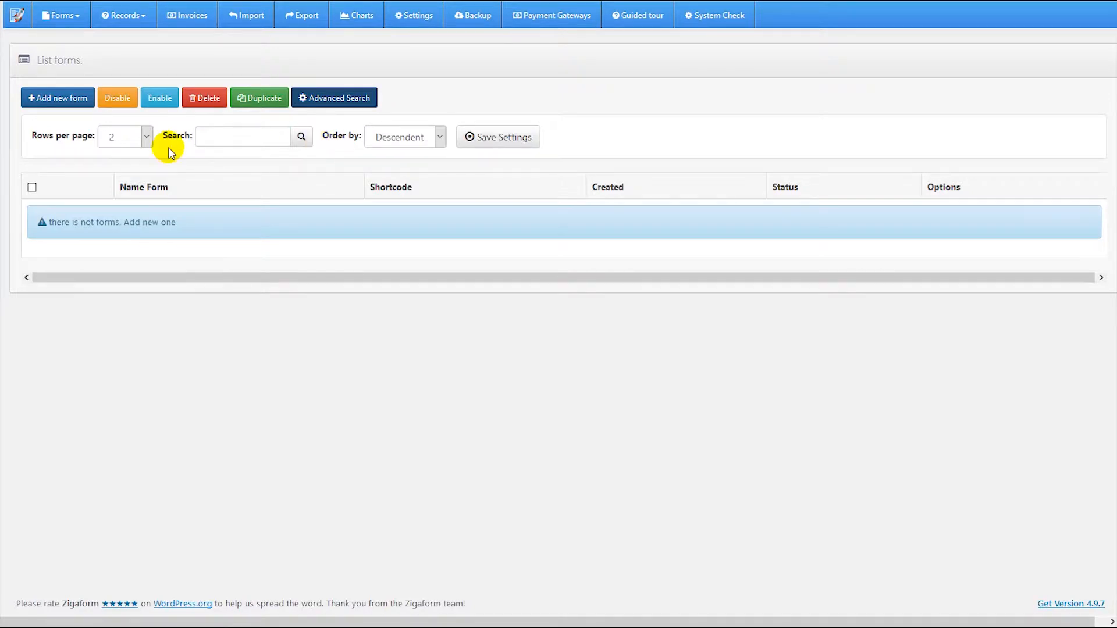
click(147, 140)
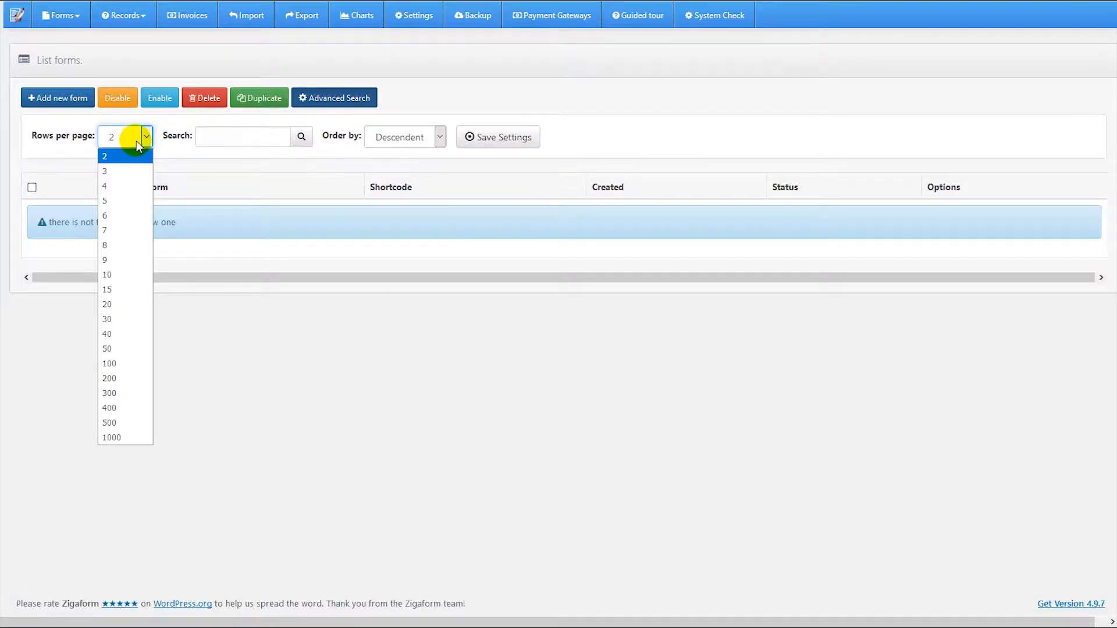
click(193, 172)
click(437, 138)
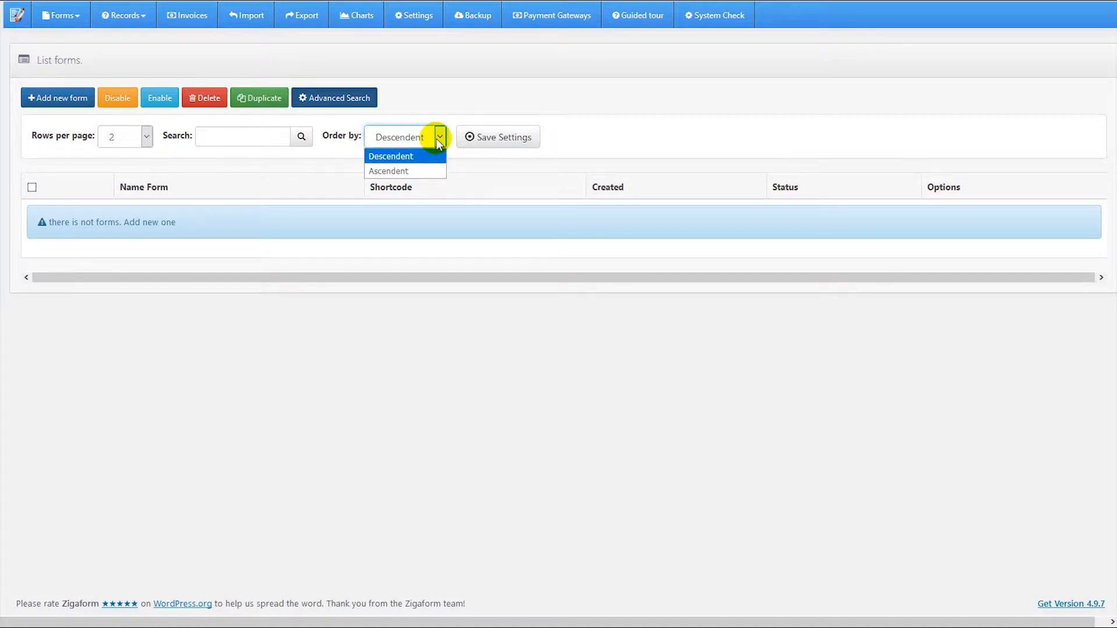
click(455, 166)
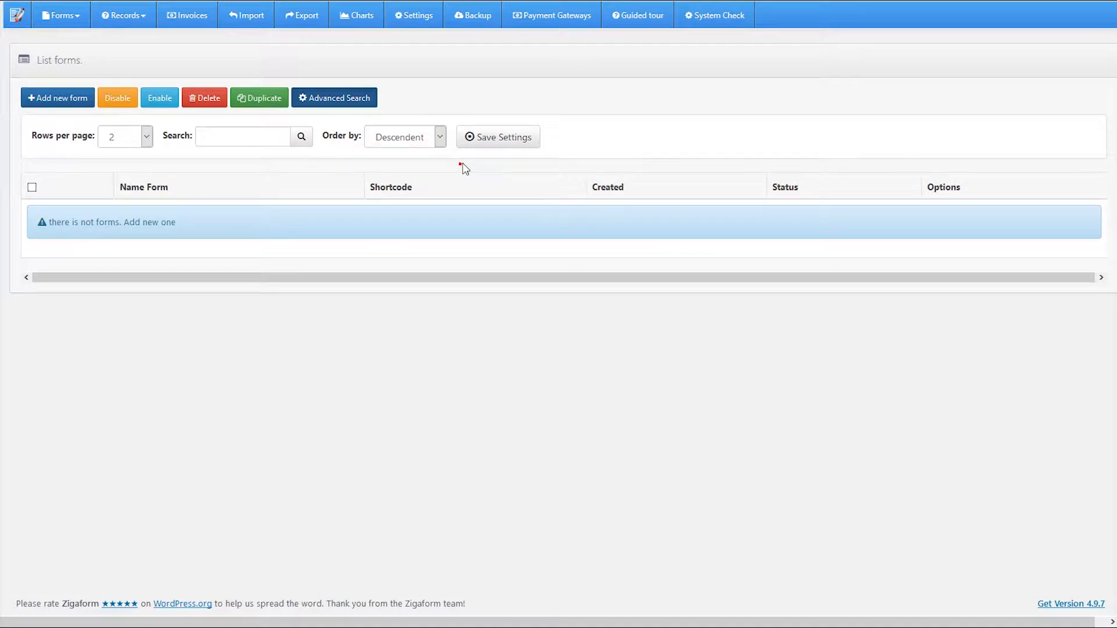
click(241, 137)
click(295, 162)
click(355, 98)
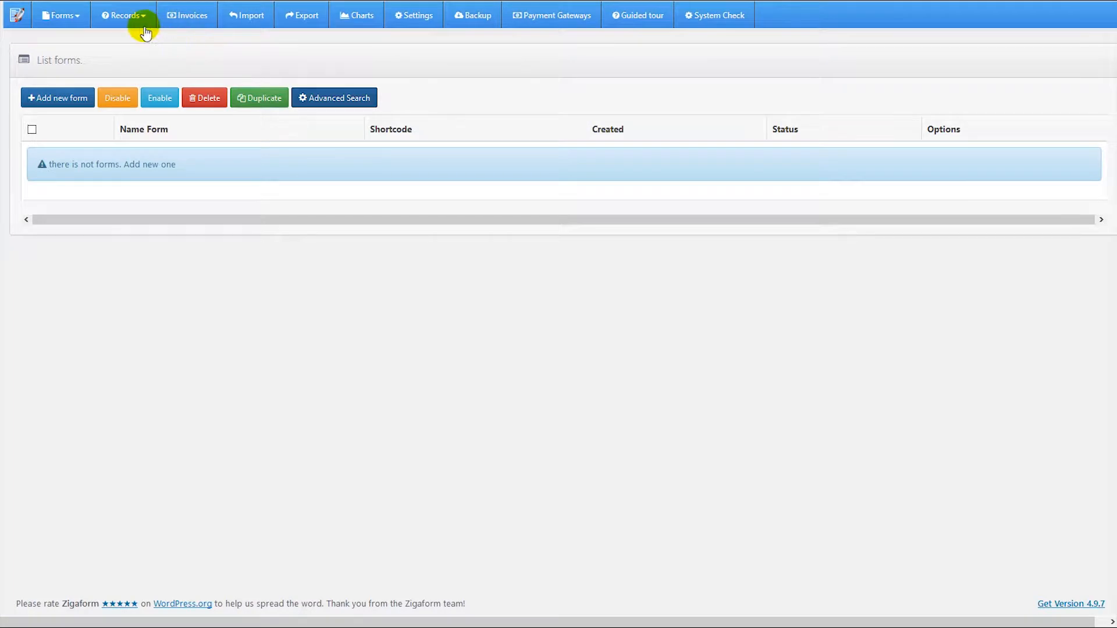
- Review the available form and record commands, along with import, export, charts, settings, backup, payment gateways and system check
click(80, 18)
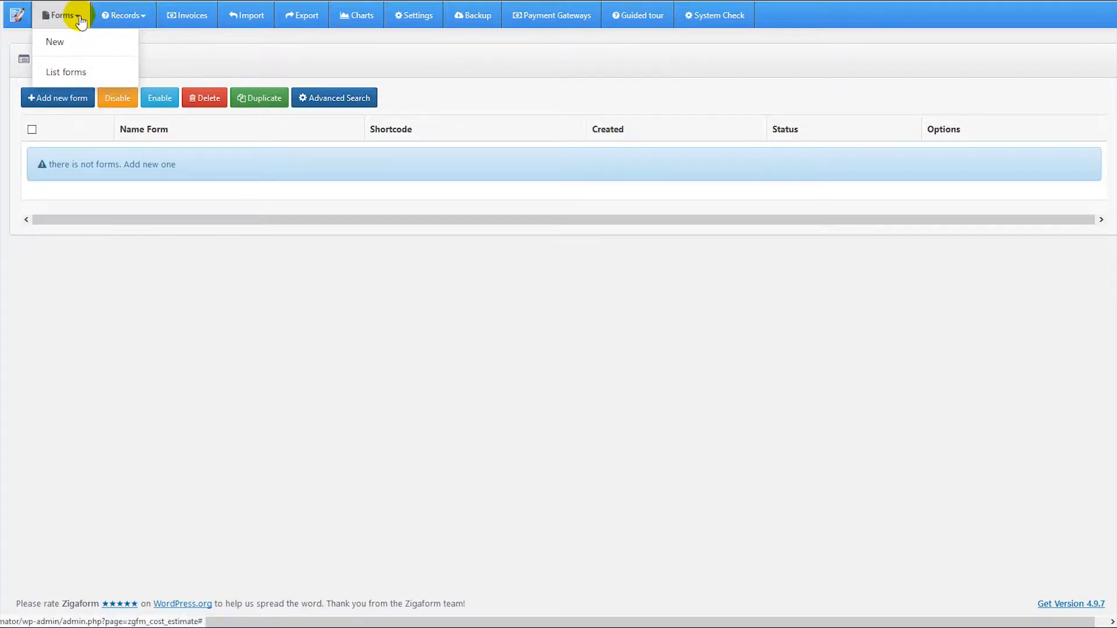
click(67, 77)
click(144, 20)
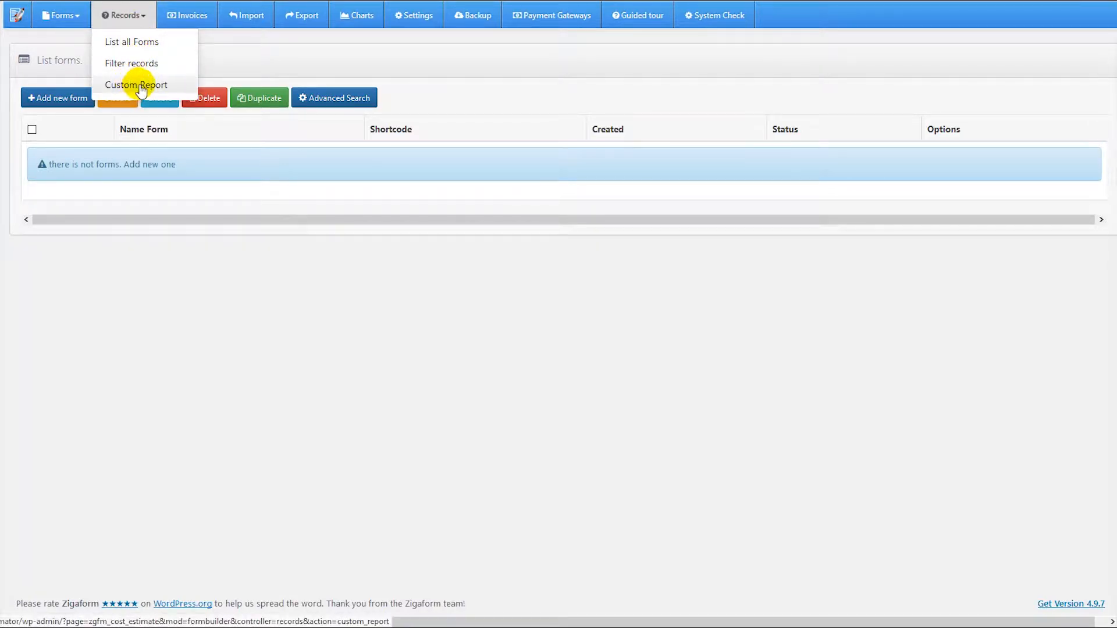
click(220, 52)
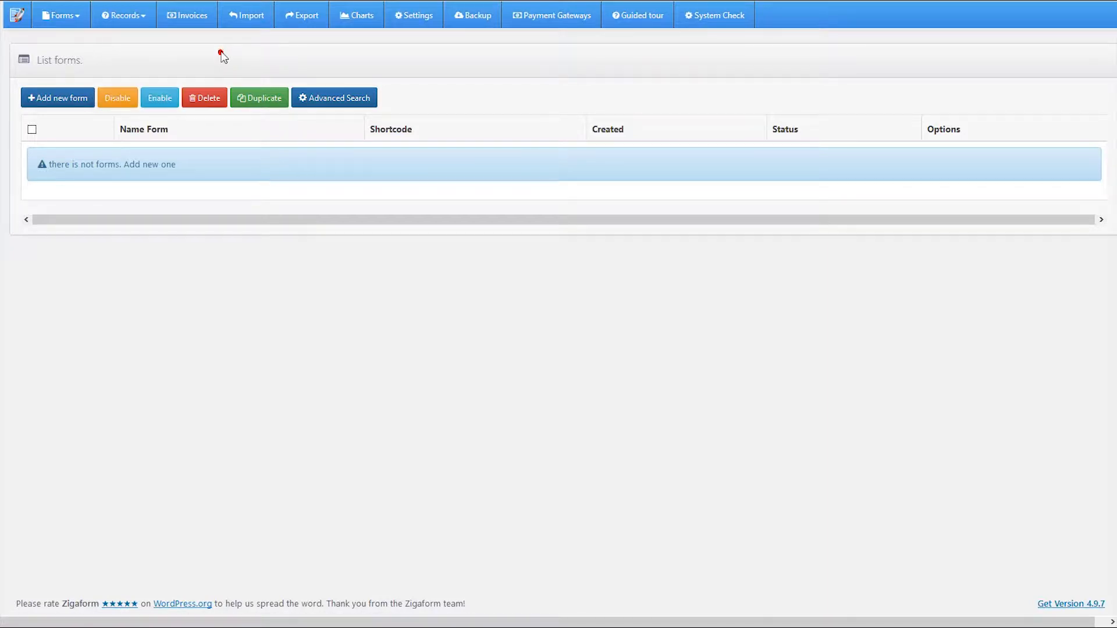
click(252, 23)
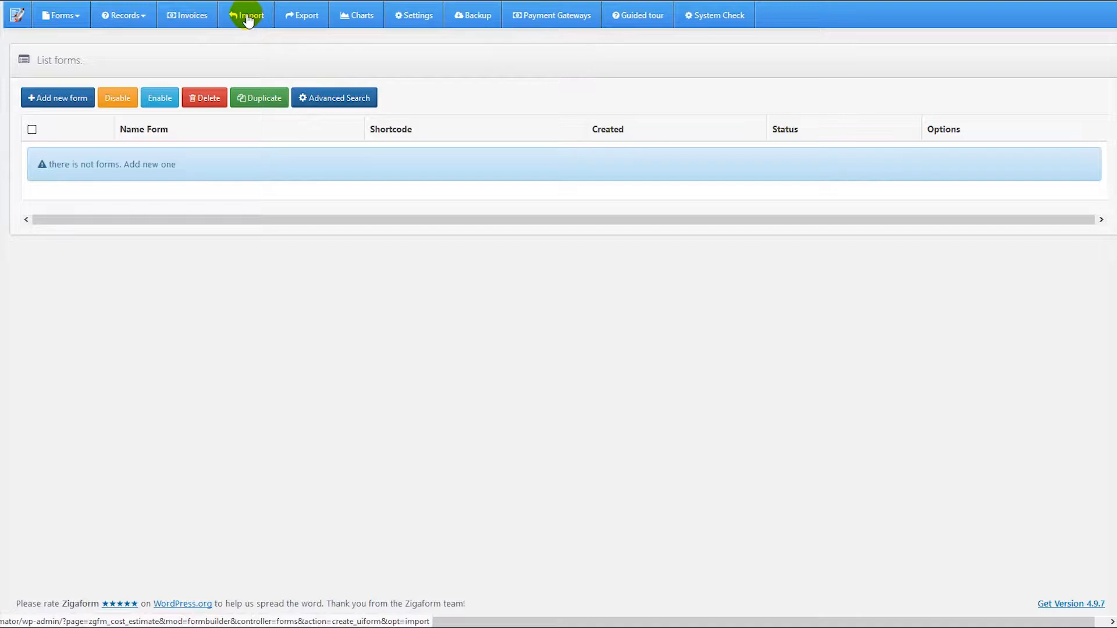
click(307, 21)
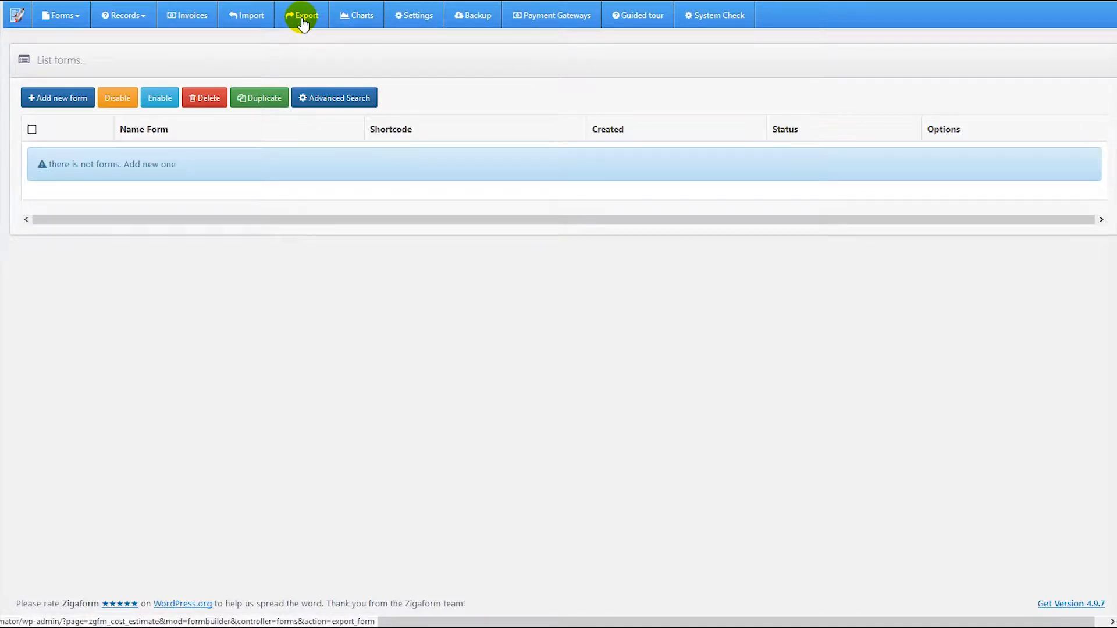
click(243, 24)
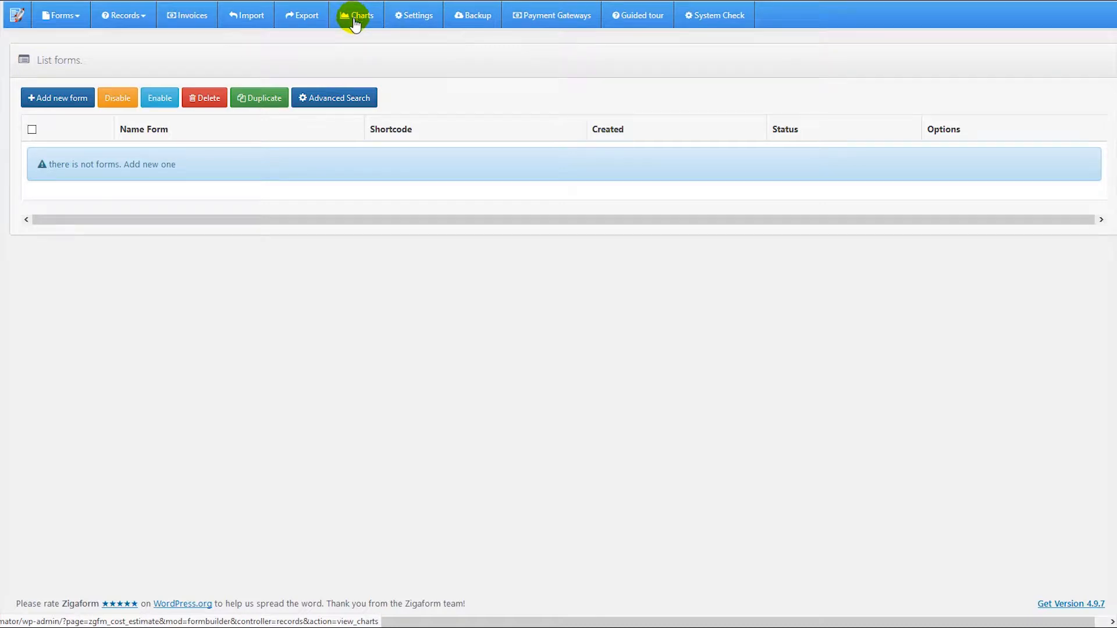
click(410, 21)
click(474, 18)
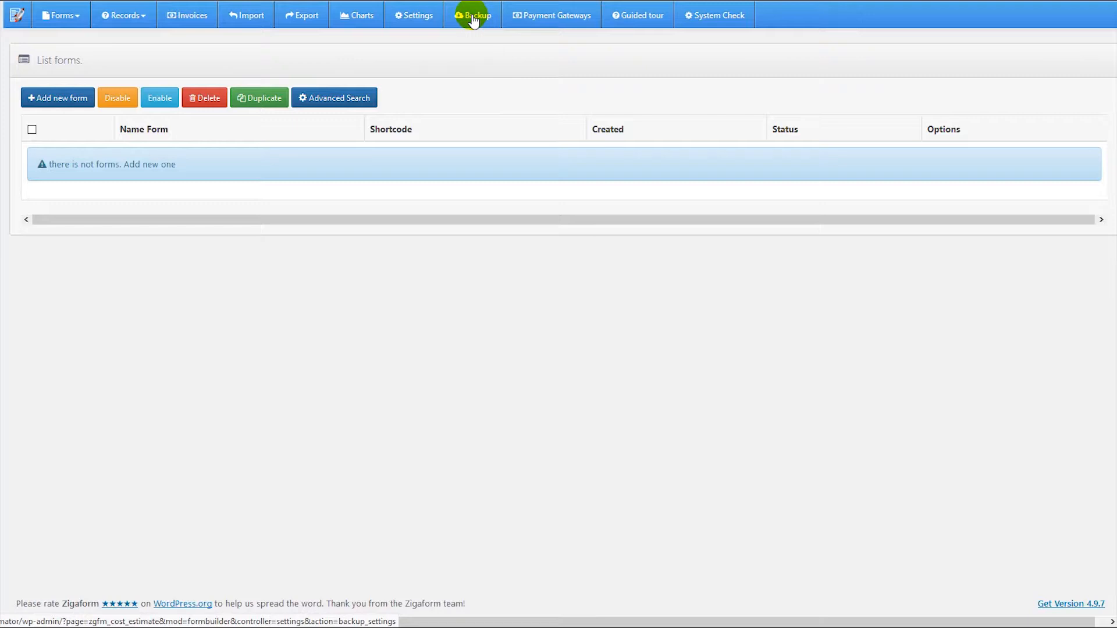
click(548, 16)
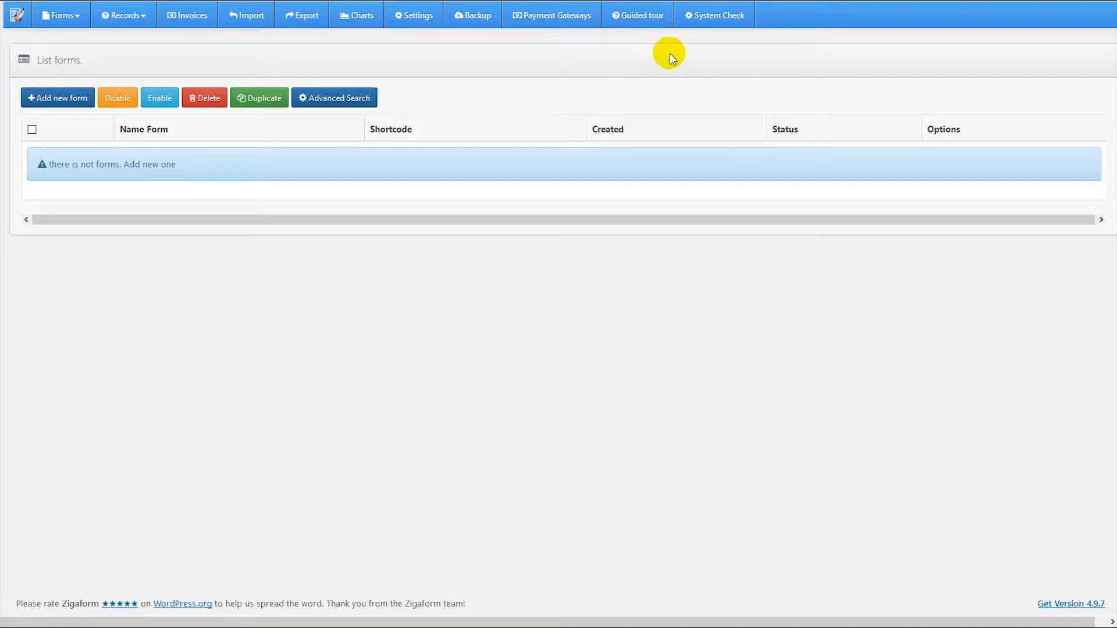
click(707, 15)
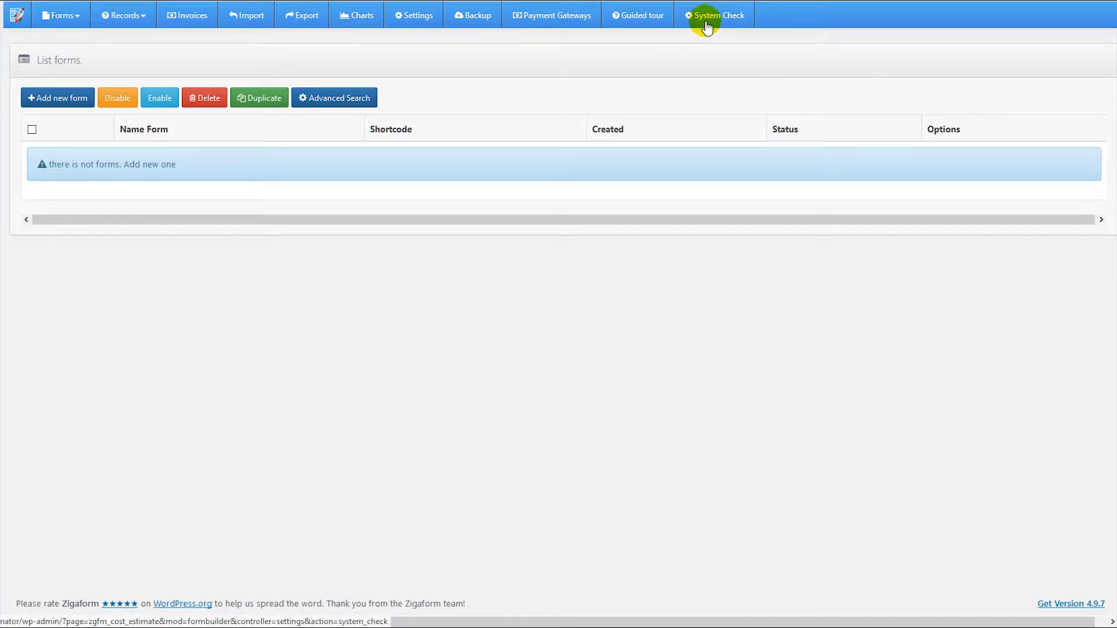
click(710, 23)
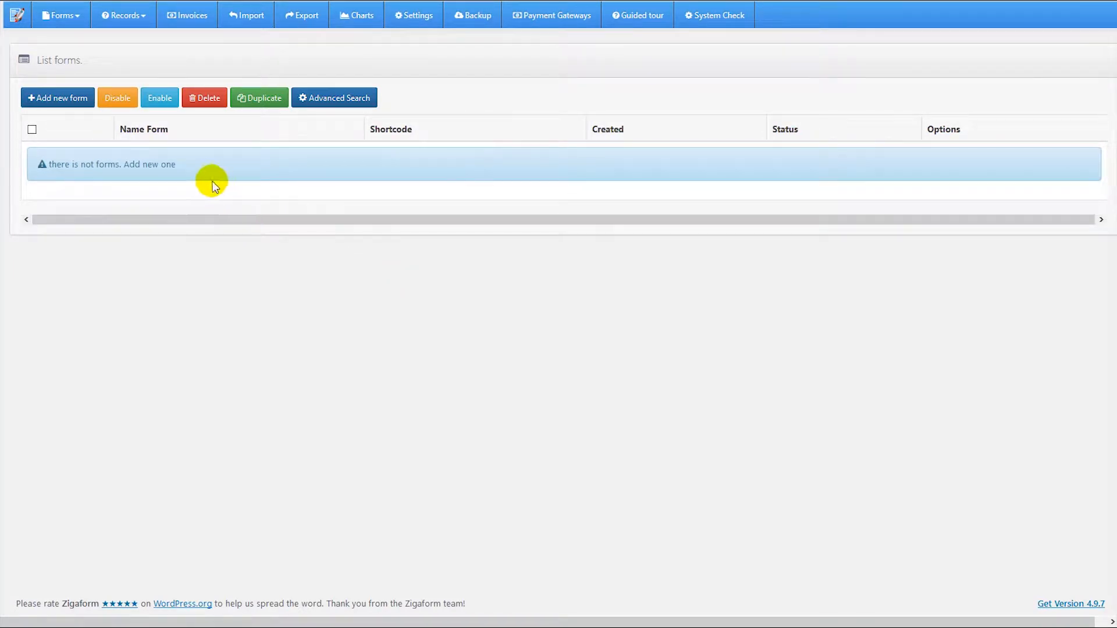
drag(182, 165, 43, 163)
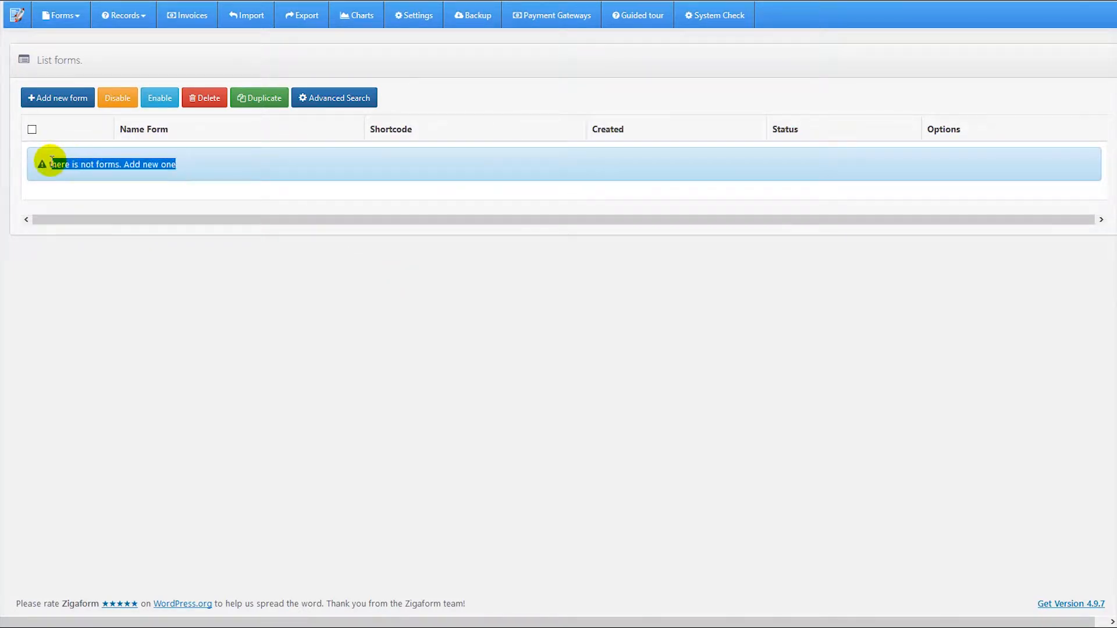
click(123, 160)
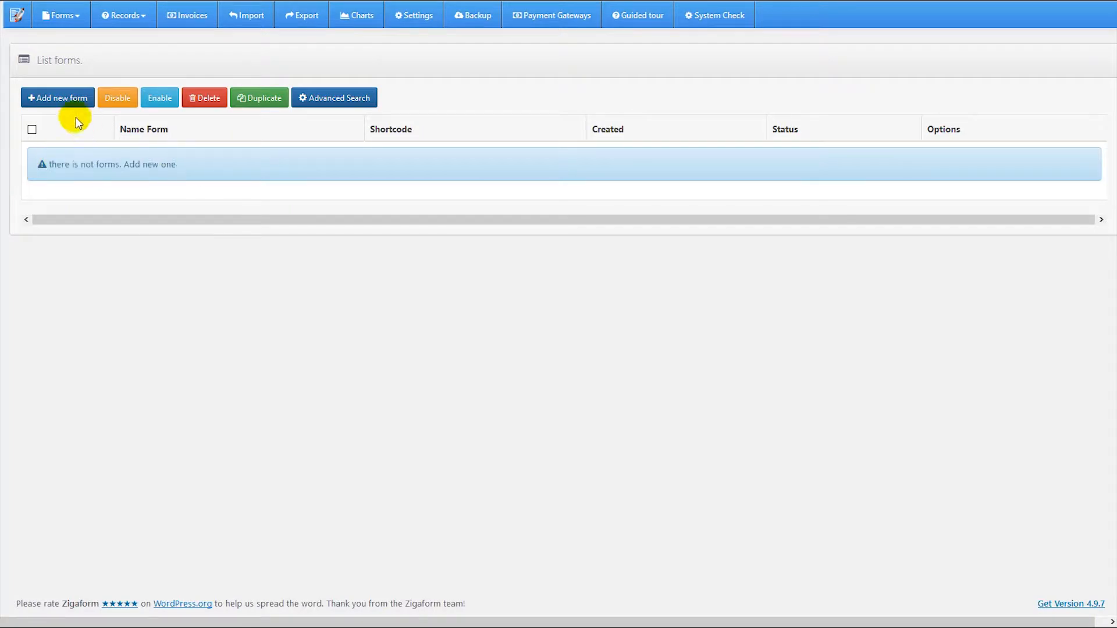
- Create a new form and name it "test estimation form"
click(63, 100)
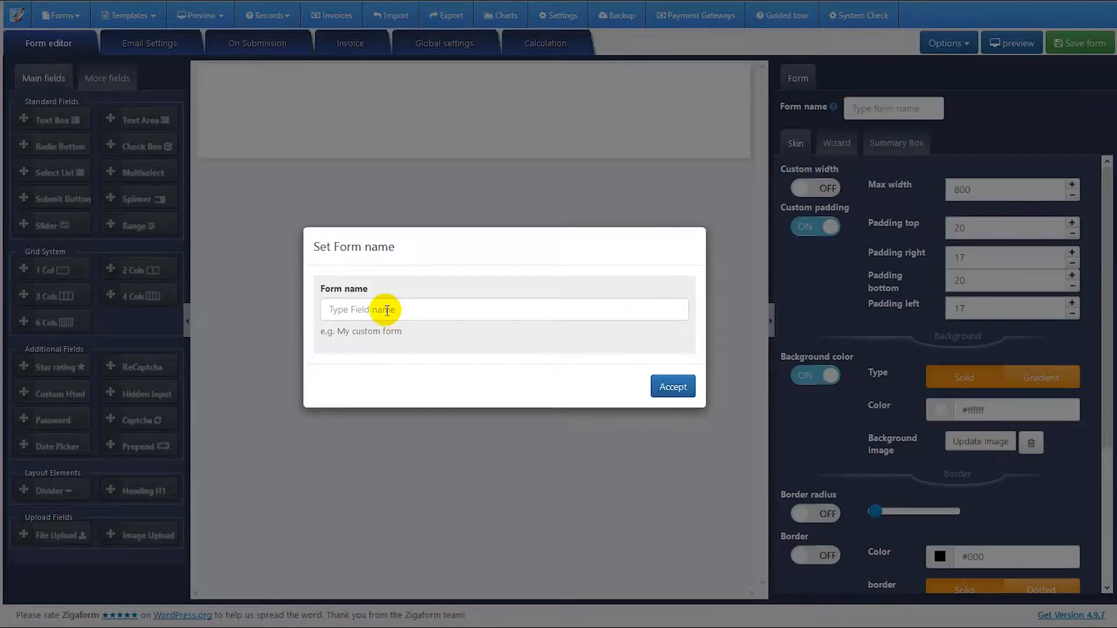
click(387, 309)
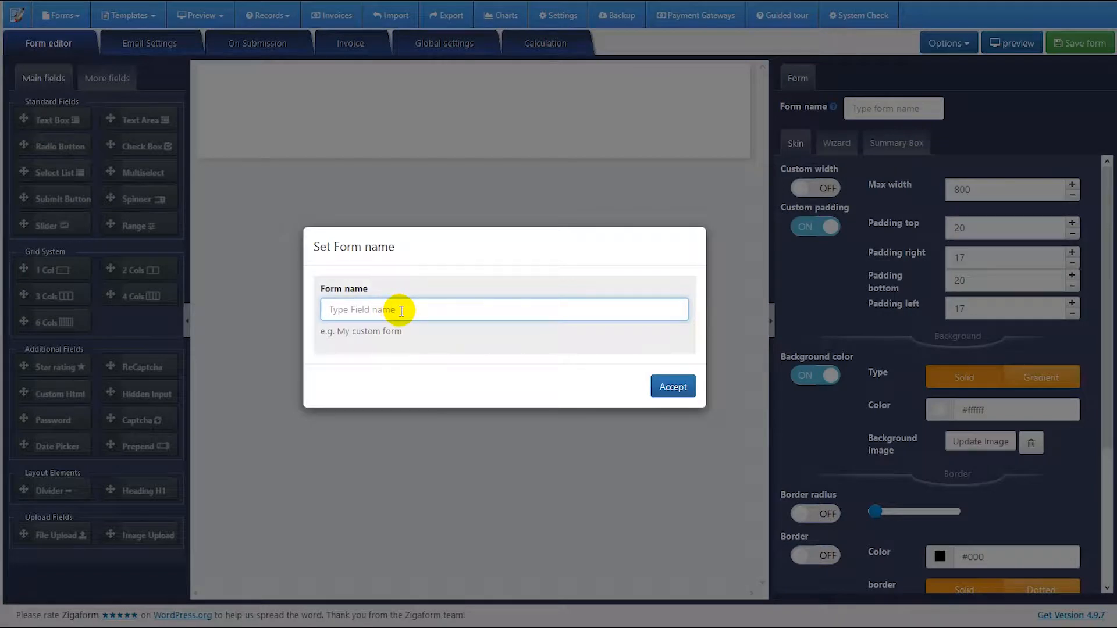
text(test estimatin formmatio)
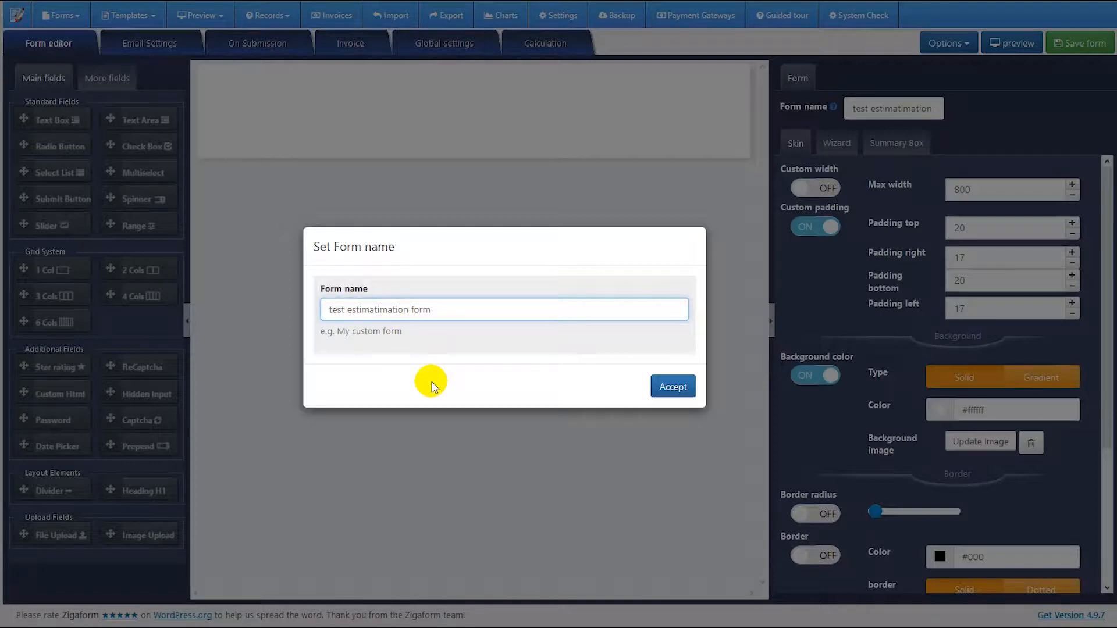
key(Left)
key(Left)
key(Left)
key(BackSpace)
key(BackSpace)
key(BackSpace)
key(BackSpace)
click(668, 390)
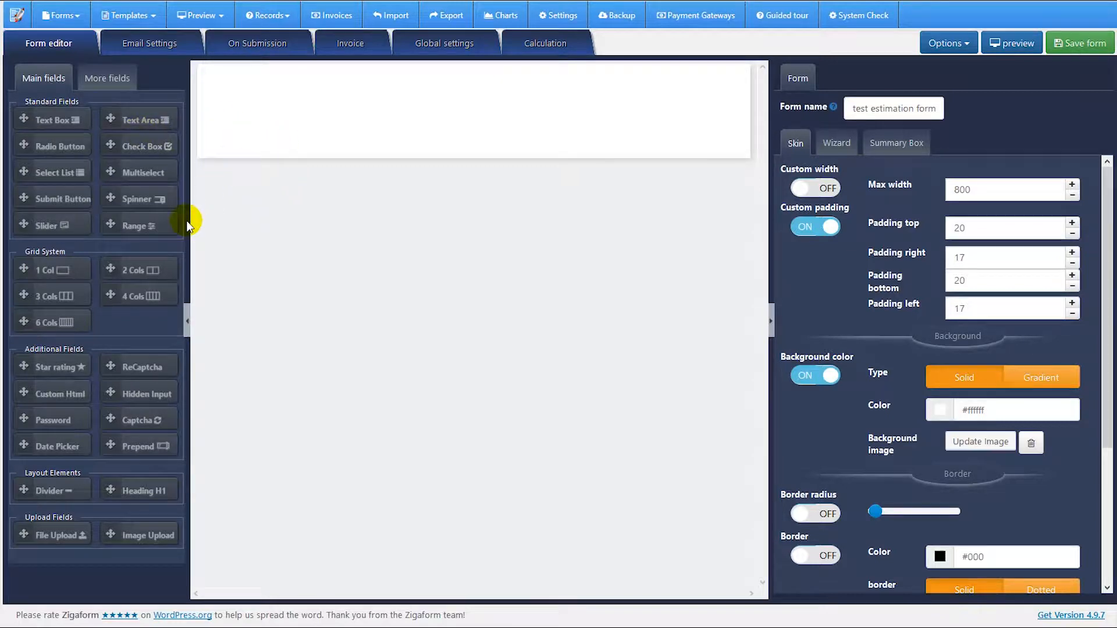
- Add an H1 heading to the form with the text "estimation form" and centre it
click(145, 490)
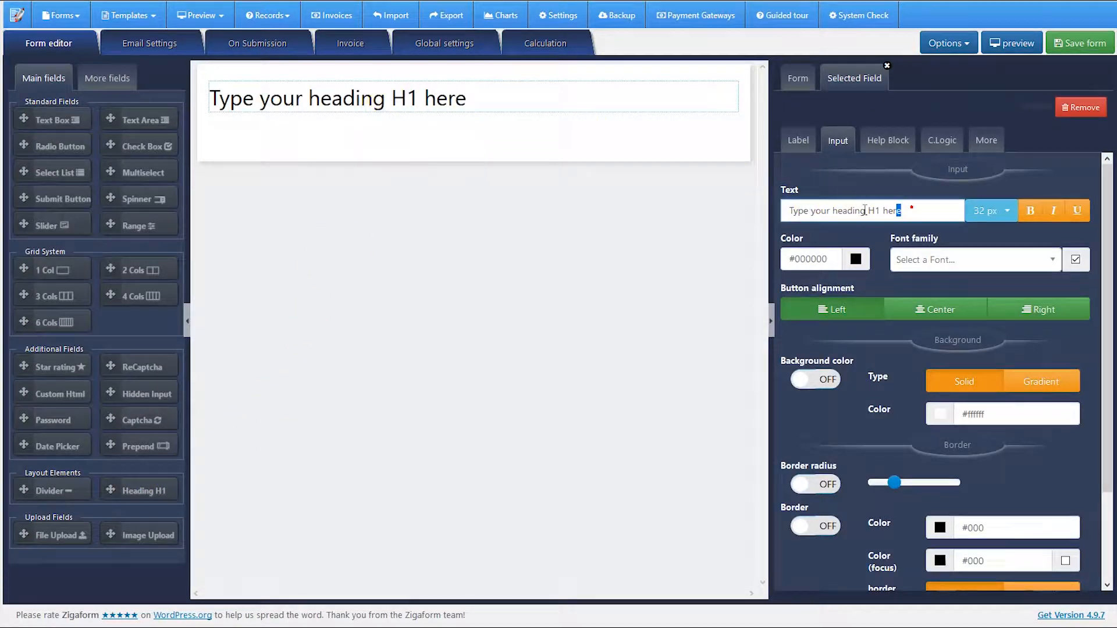
drag(908, 211, 788, 210)
text(est)
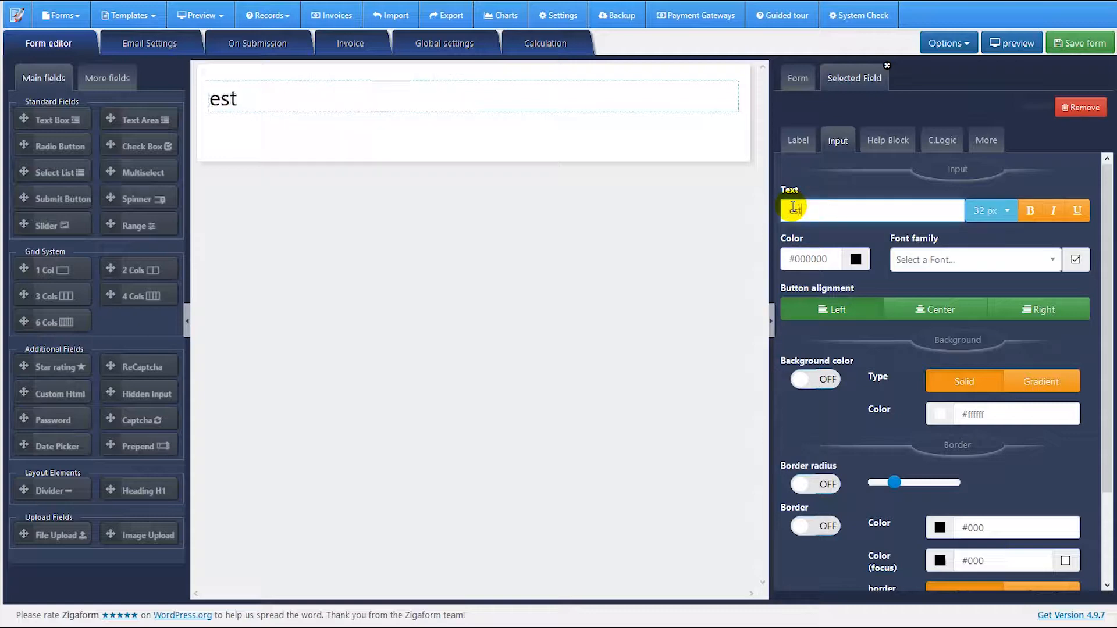
text(imation form)
click(933, 308)
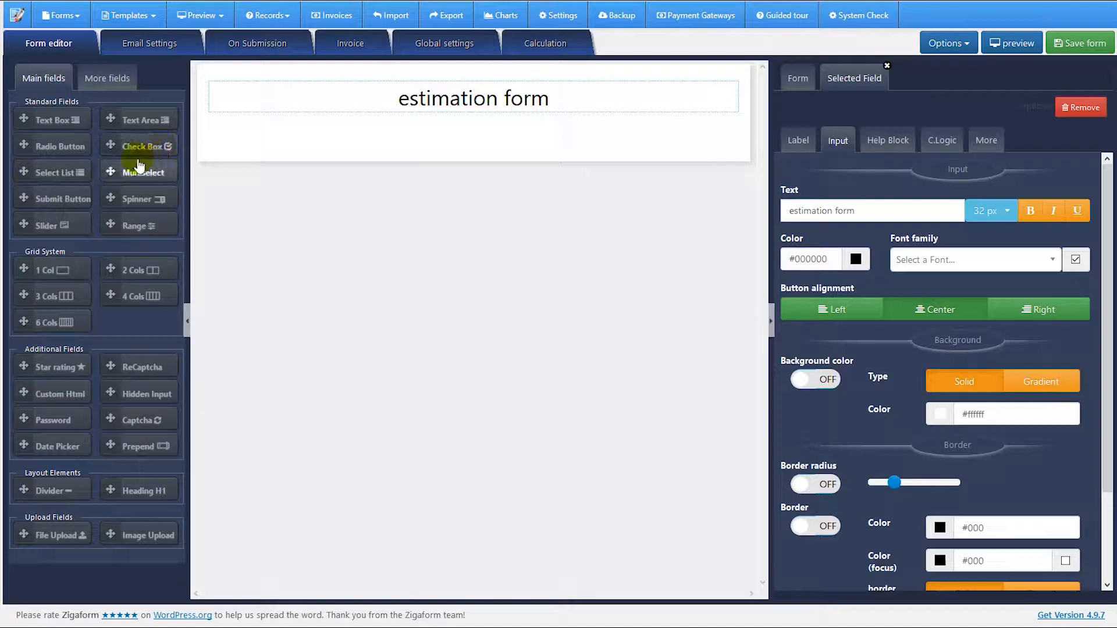
- Add a text box below the heading, with the field name "email" and the label "Email address"
drag(26, 116, 324, 150)
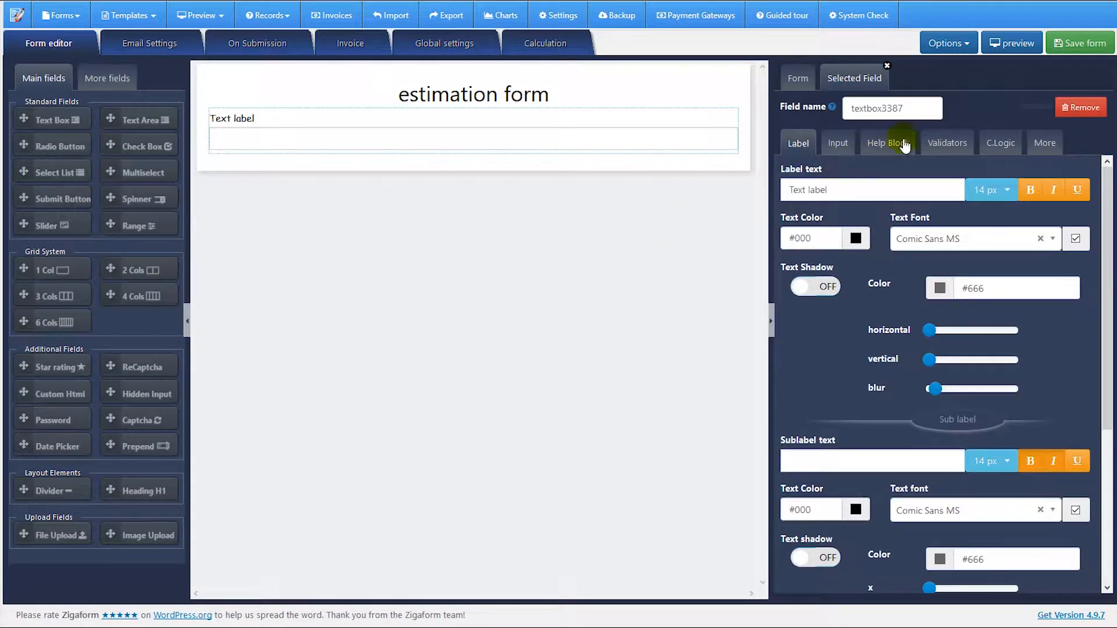
drag(907, 108, 845, 109)
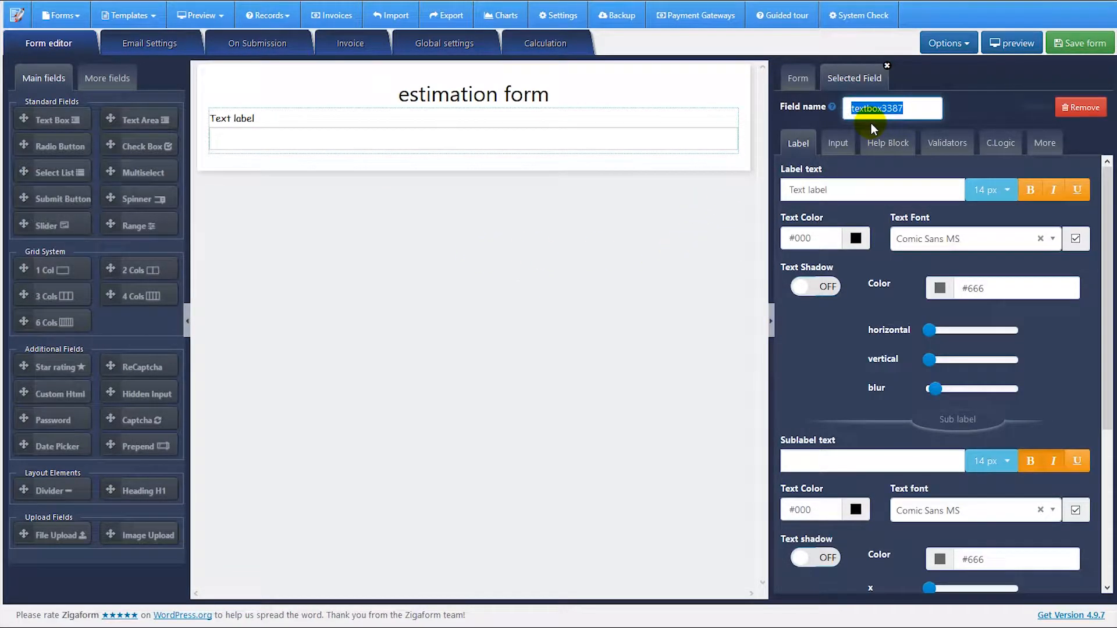
drag(852, 190, 799, 176)
text(Email adress)
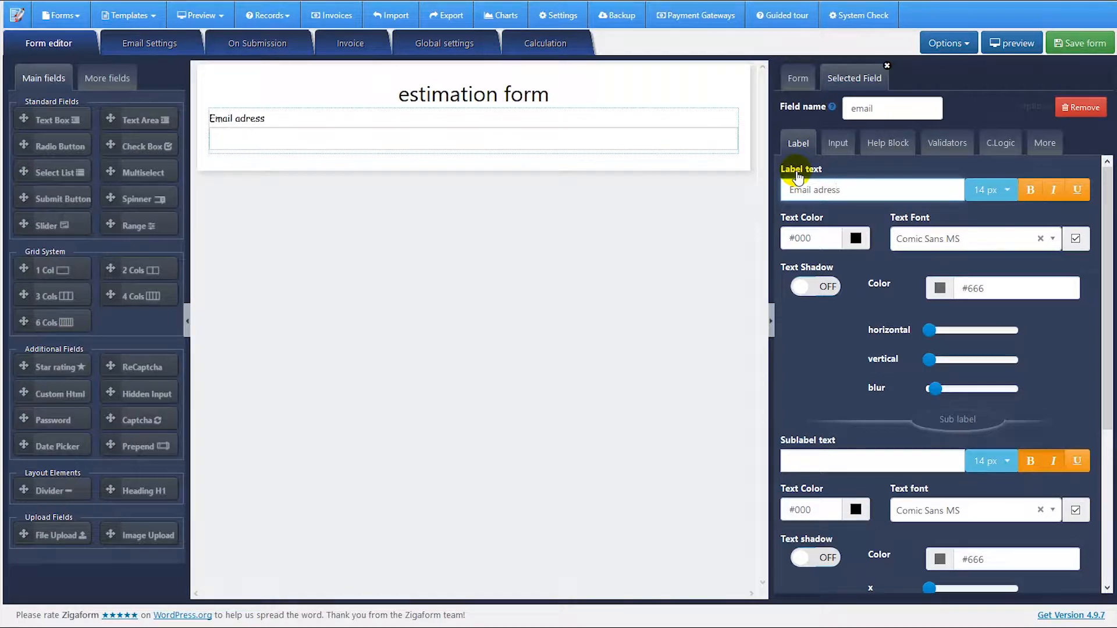
text(d)
- Apply the Email validator to the email text box and return to its label settings
click(946, 143)
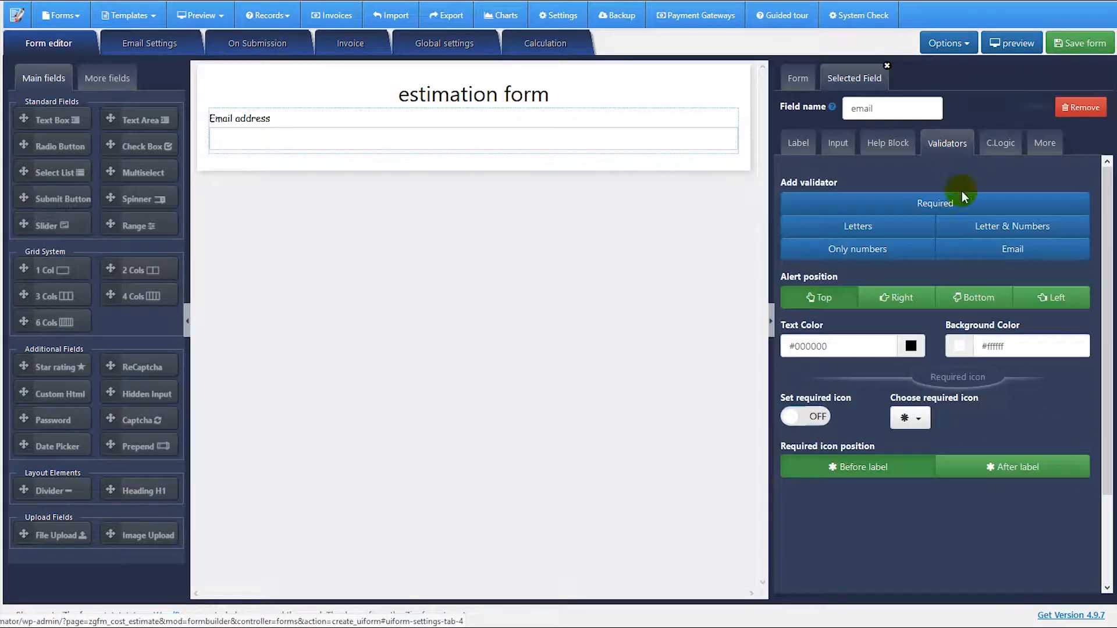
click(990, 248)
click(887, 143)
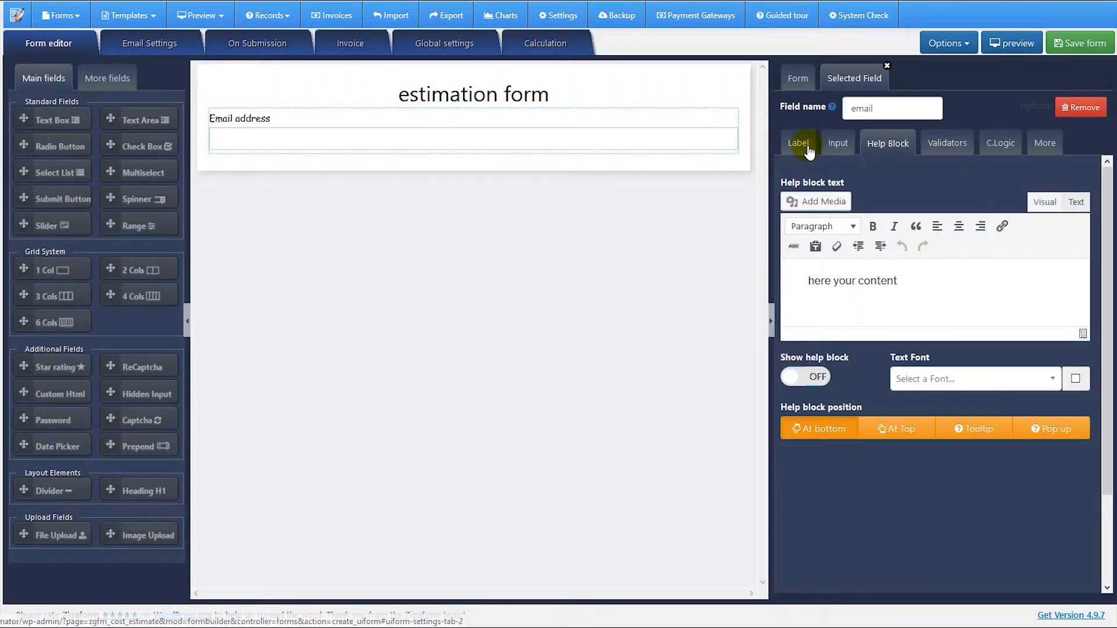
click(799, 145)
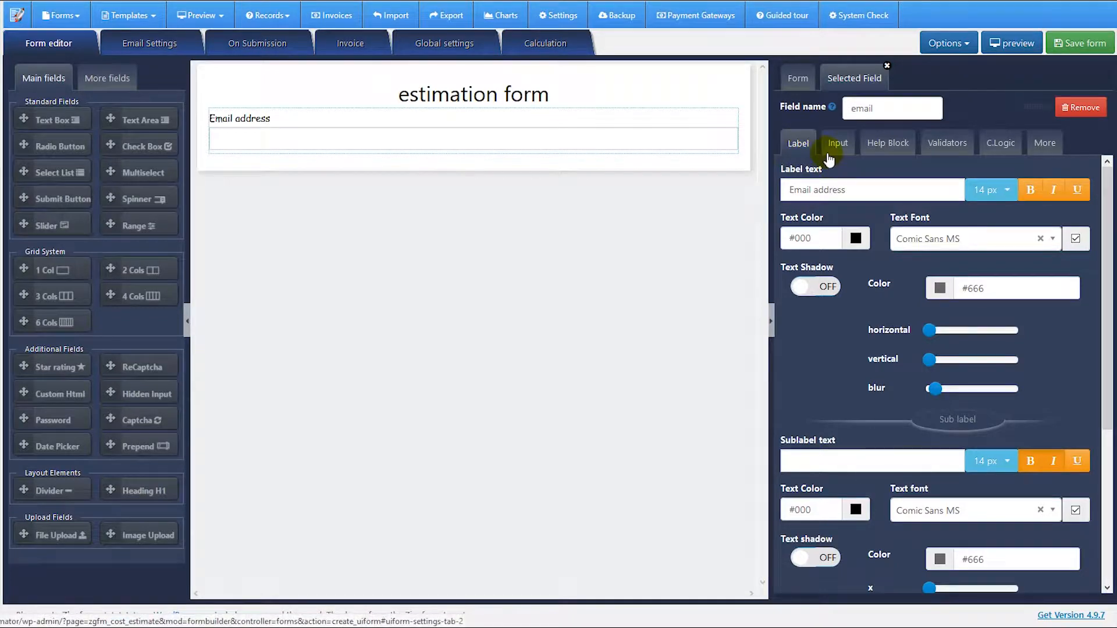
- Try "Email address 1" as the email field's label text and restore "Email address"
mouse_move(834, 108)
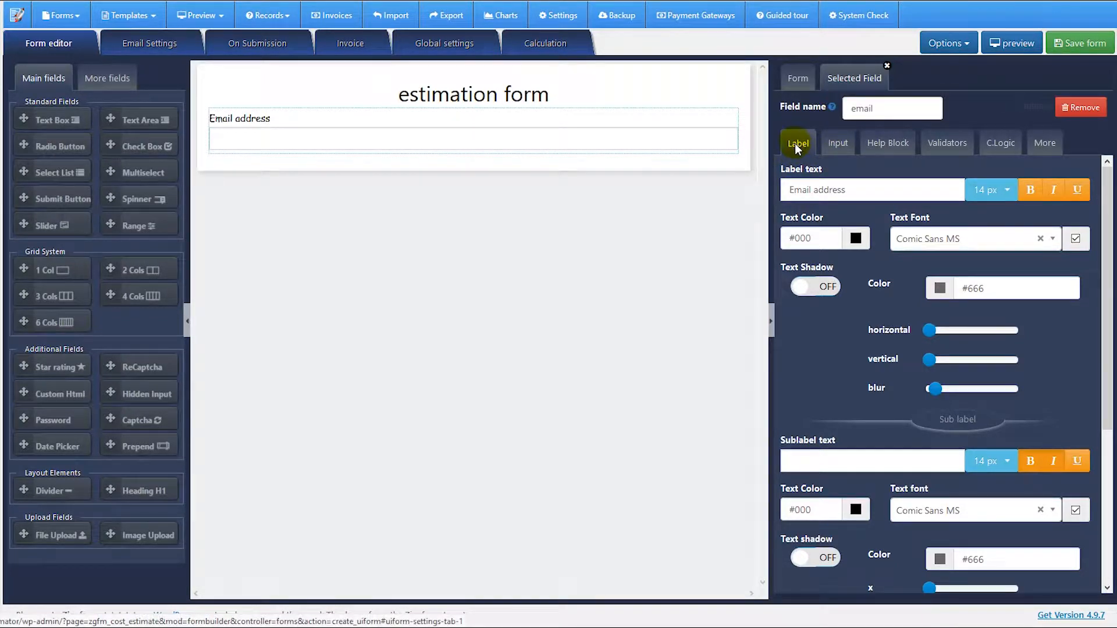
click(853, 191)
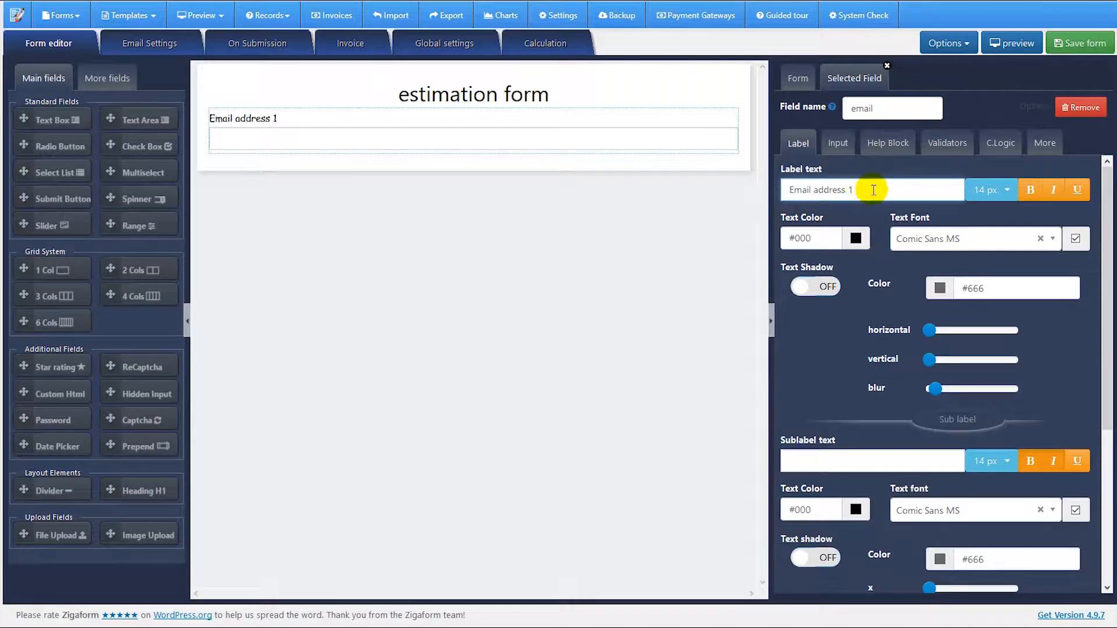
double_click(850, 188)
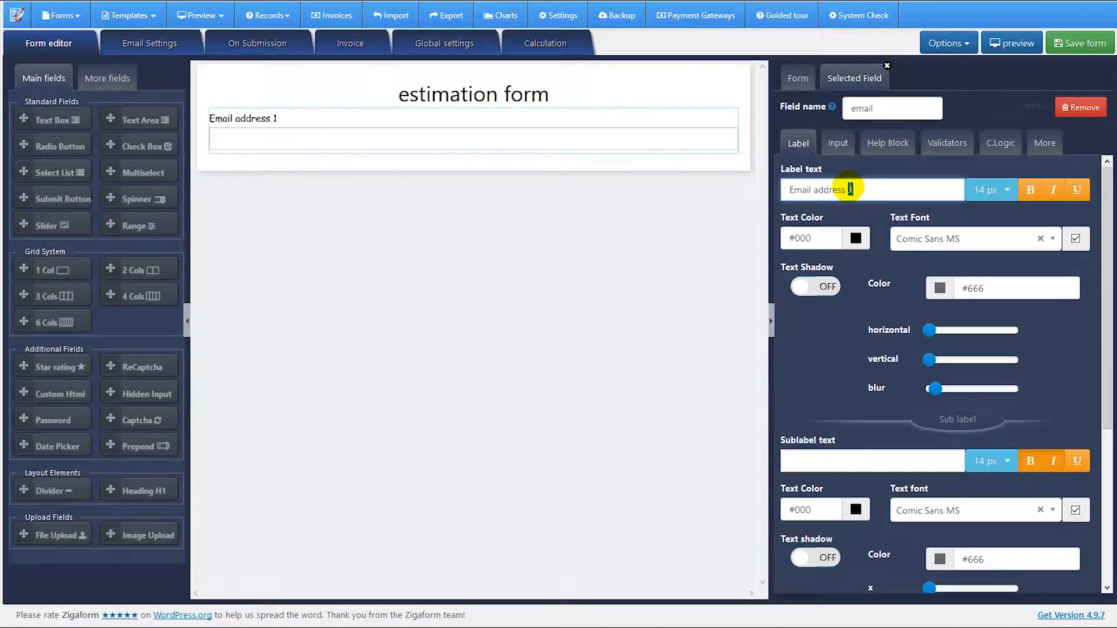
click(864, 189)
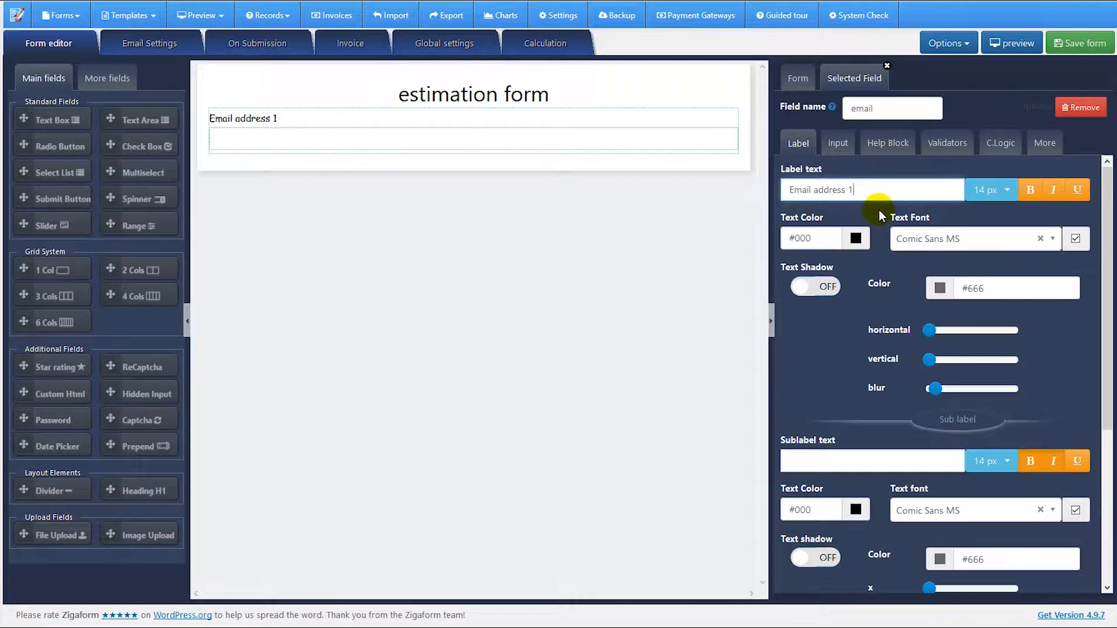
- Try the sublabel text "sublabel here" on the email field and clear it
click(837, 463)
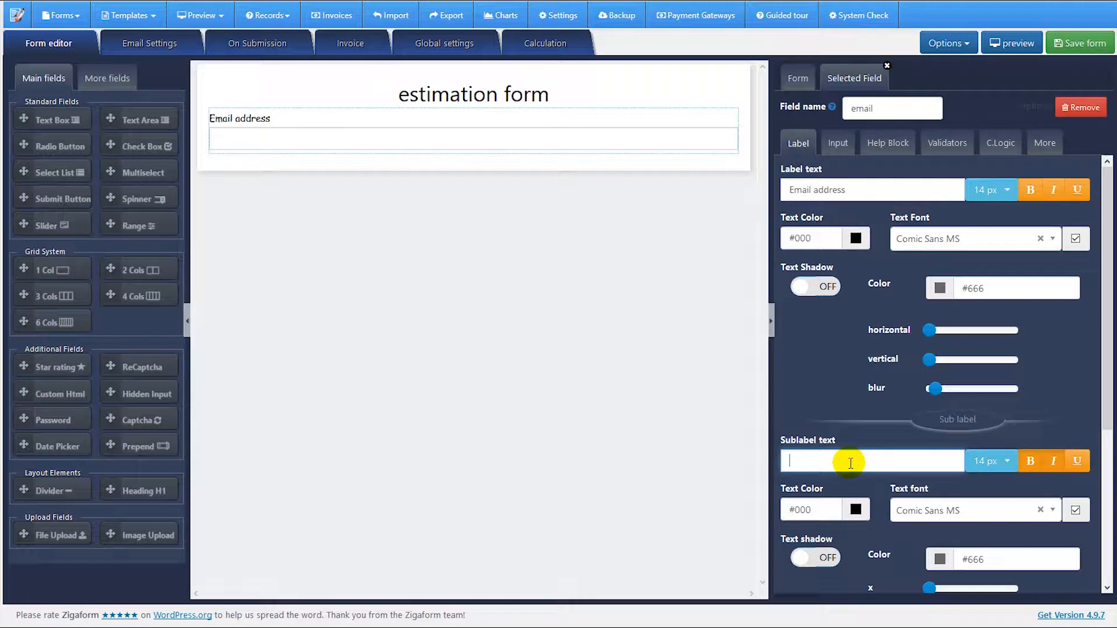
text(sub)
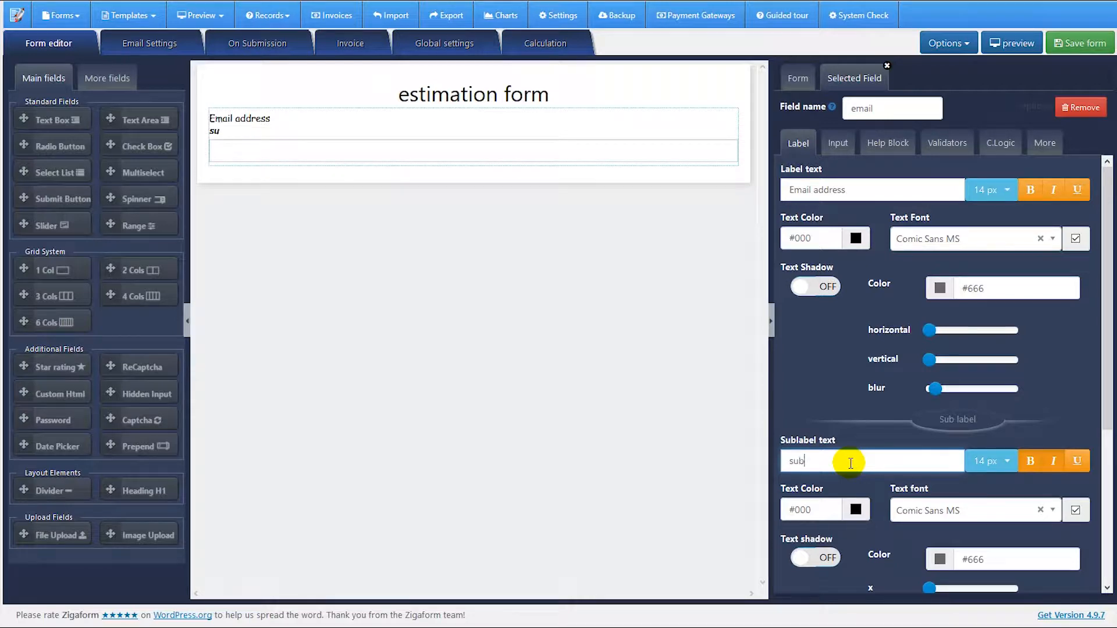
text(label here)
key(ctrl+a)
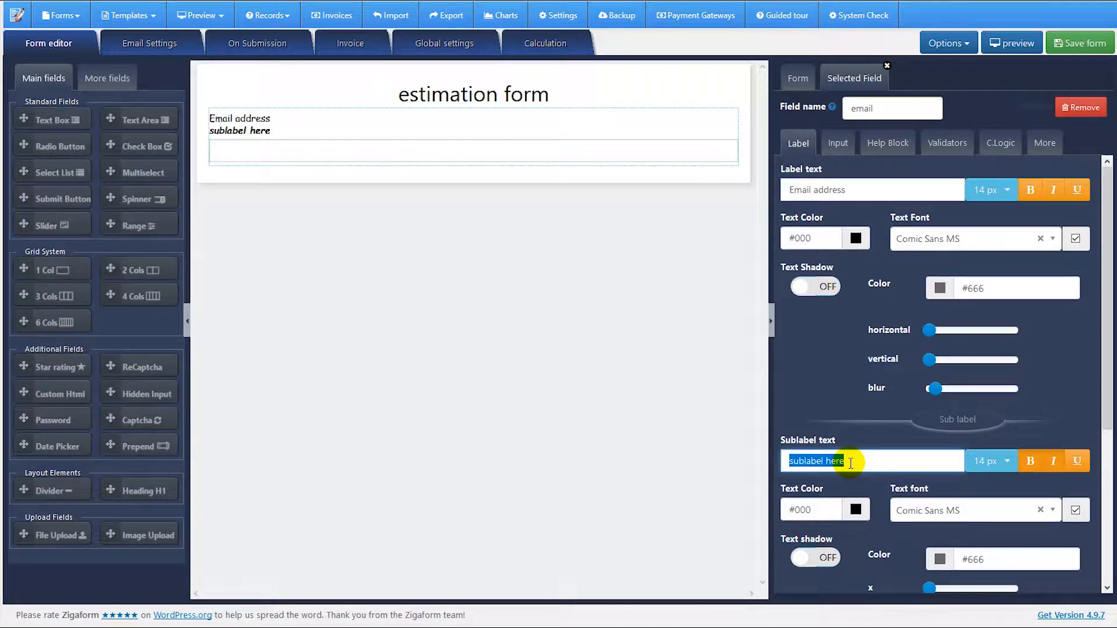
key(BackSpace)
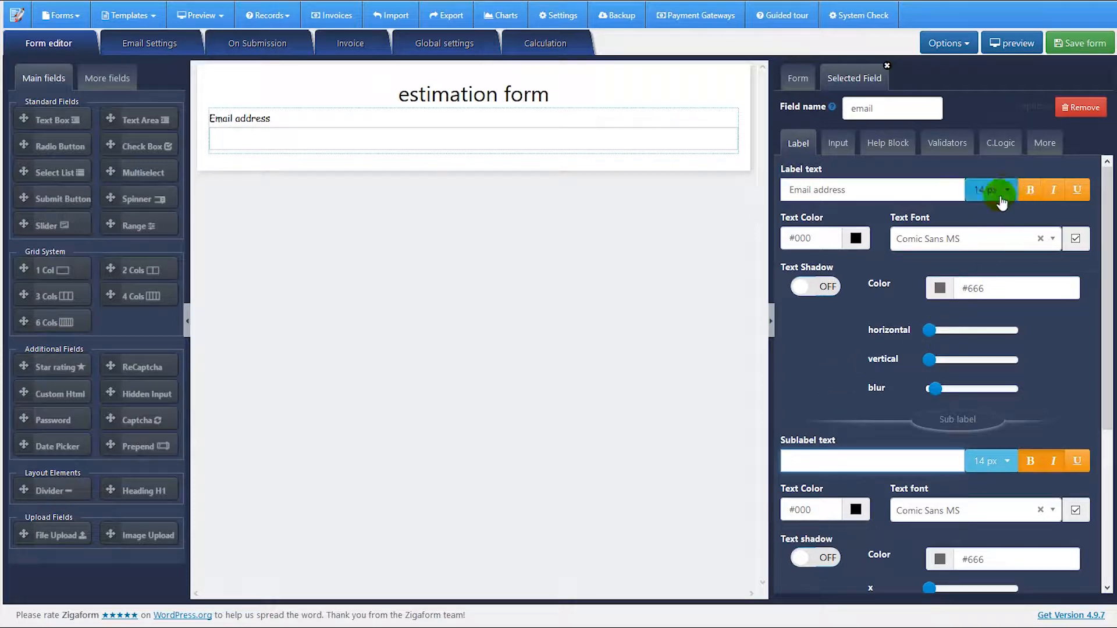
- Try the different block positions for the email label and set it to Left, beside the input
scroll(930, 327, down, 4)
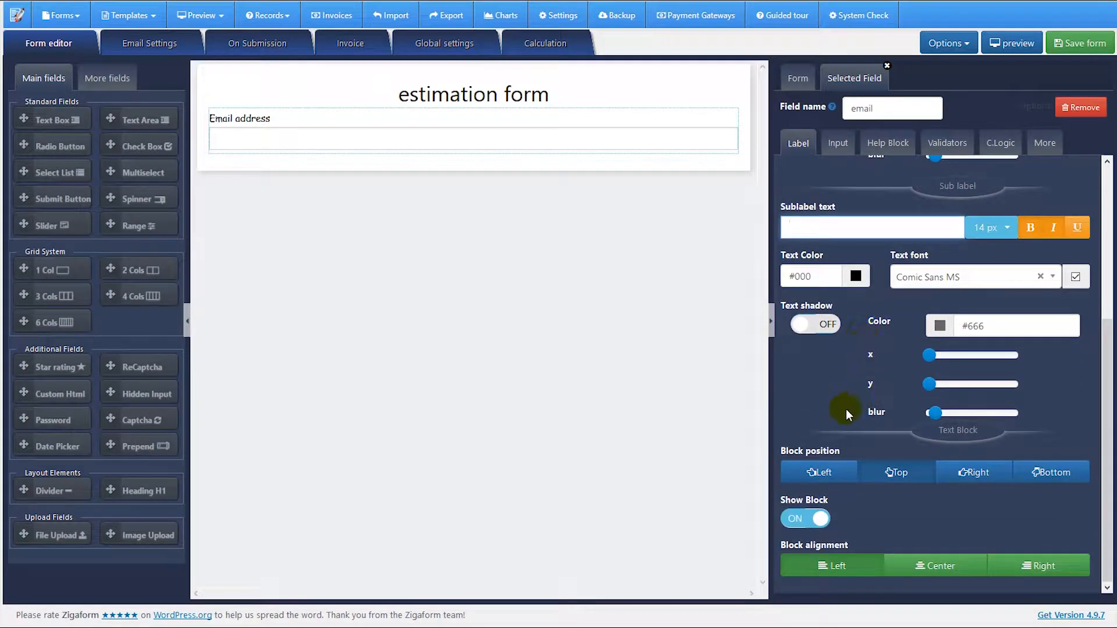
click(825, 472)
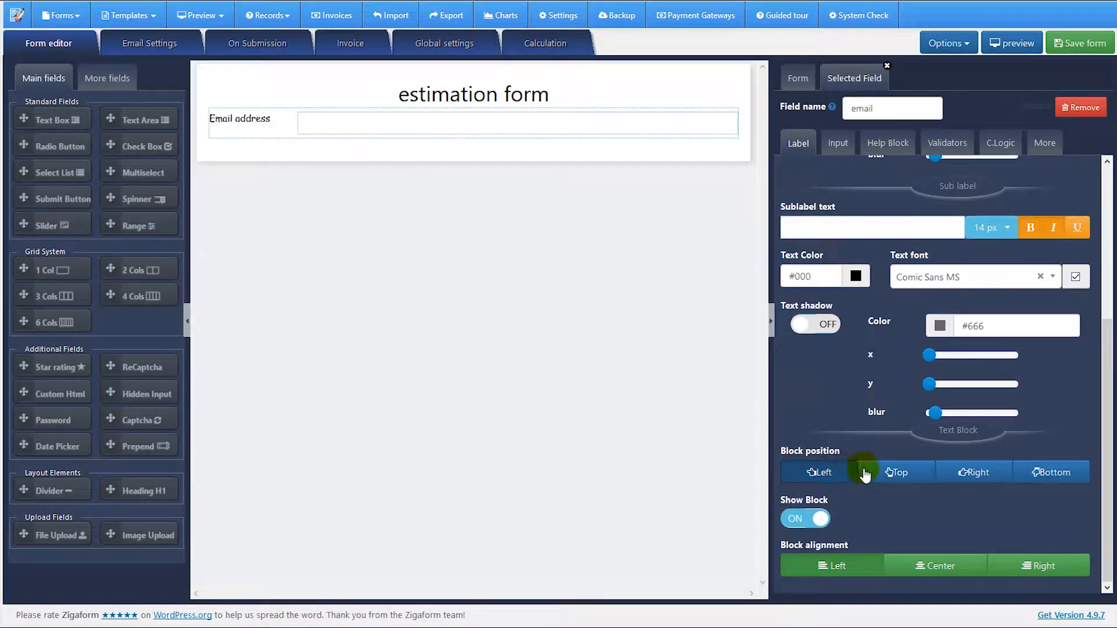
click(893, 473)
click(972, 472)
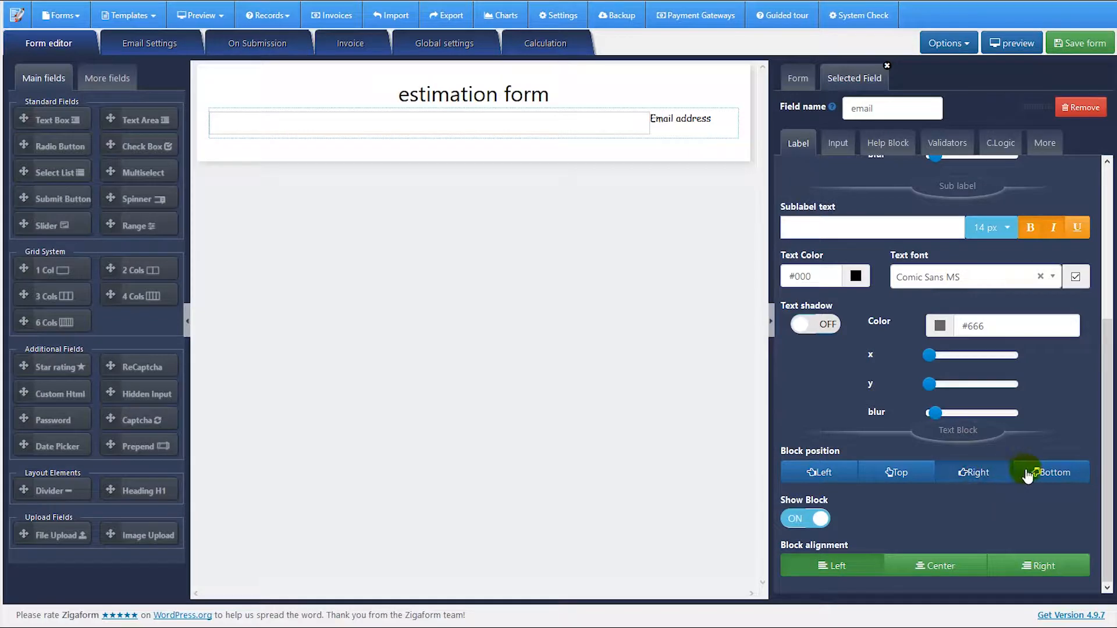
click(1050, 474)
click(974, 474)
click(842, 480)
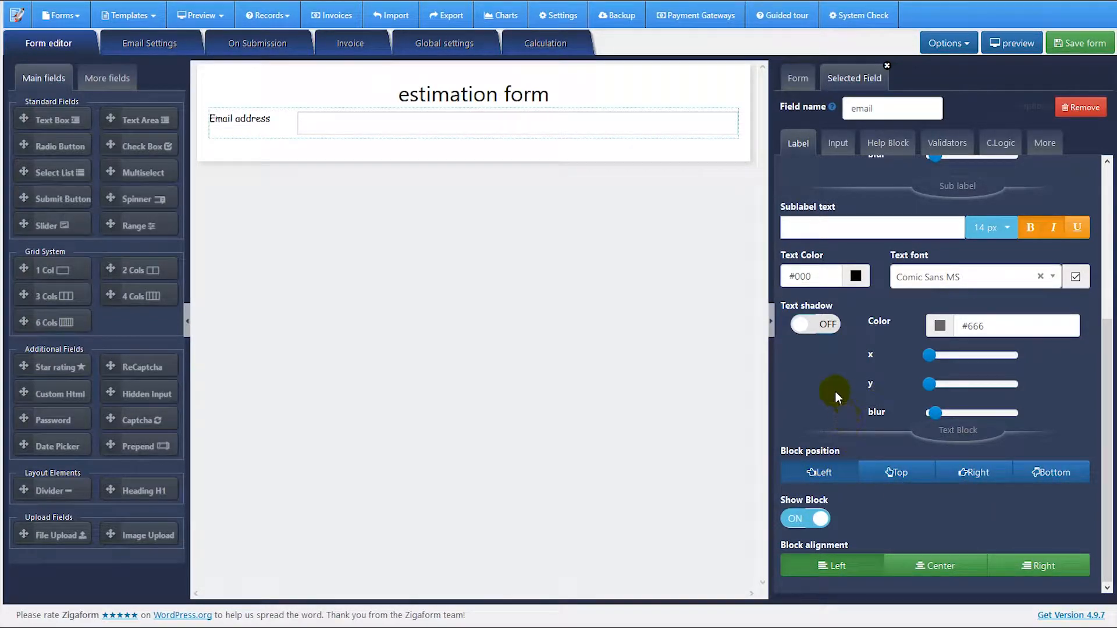
- Try hiding the email field's label block and show it again
click(805, 519)
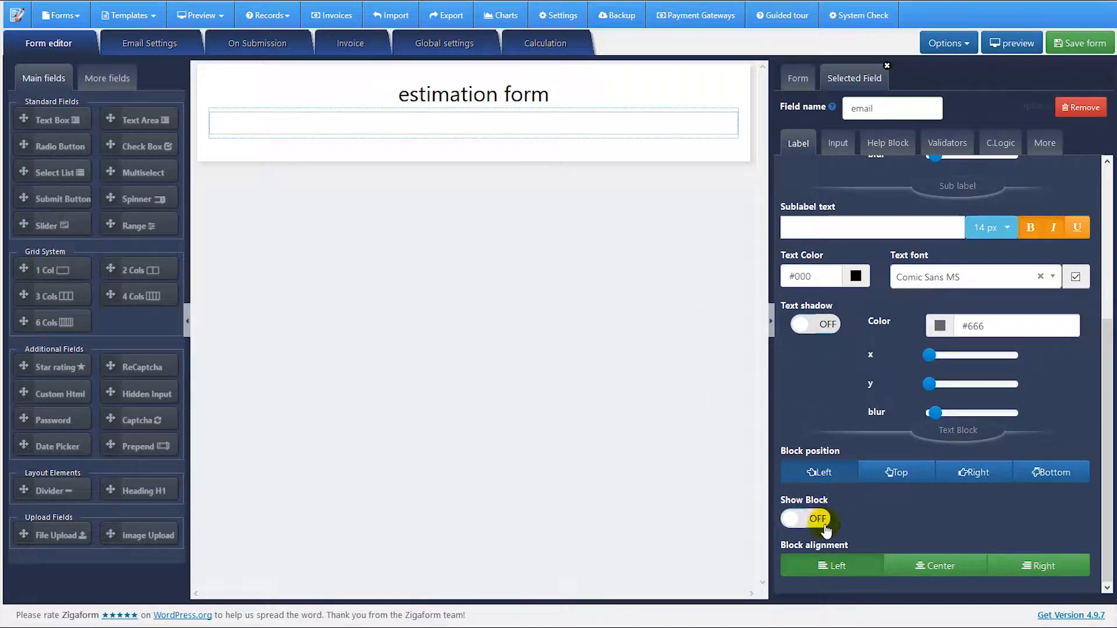
click(818, 521)
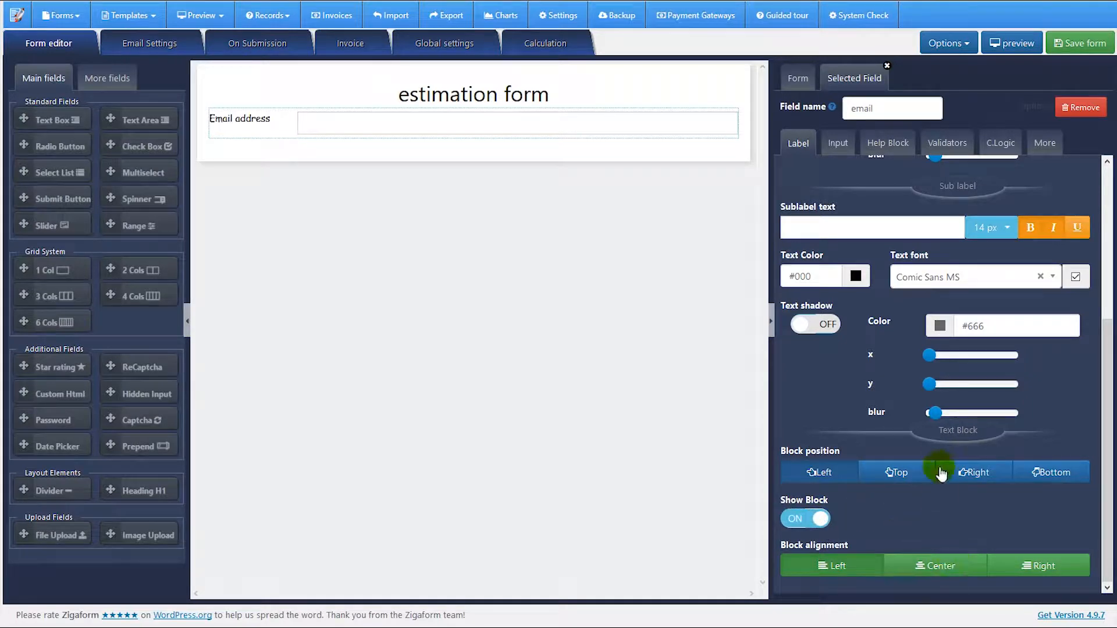
- Try "asdfasdfa" as the email input's default text, clear it, and look over the remaining input settings
scroll(941, 481, up, 5)
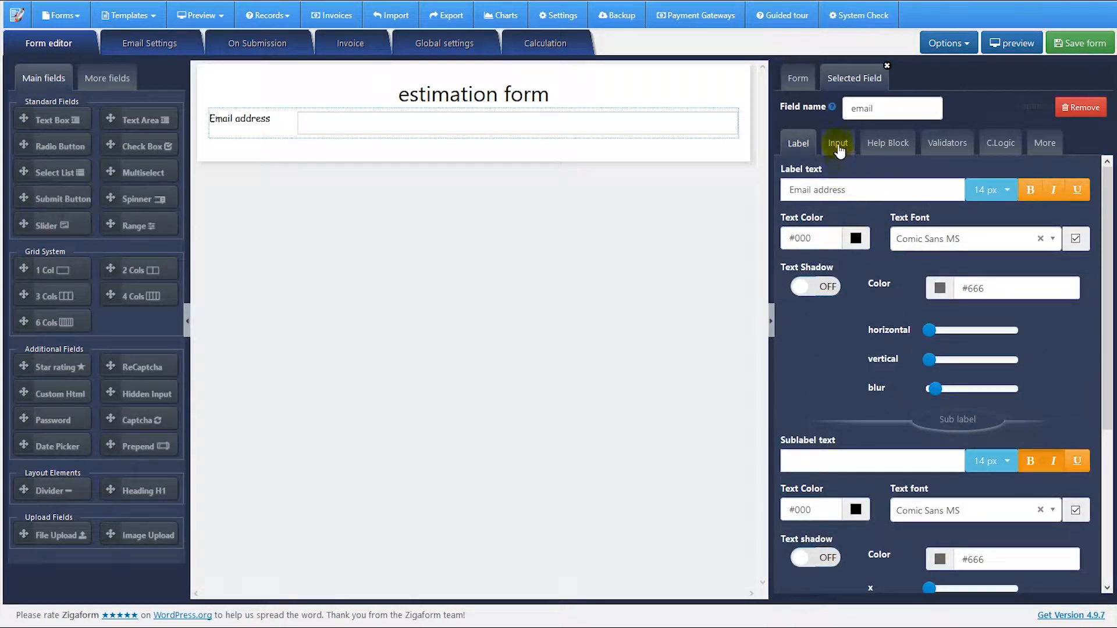
click(837, 146)
click(832, 214)
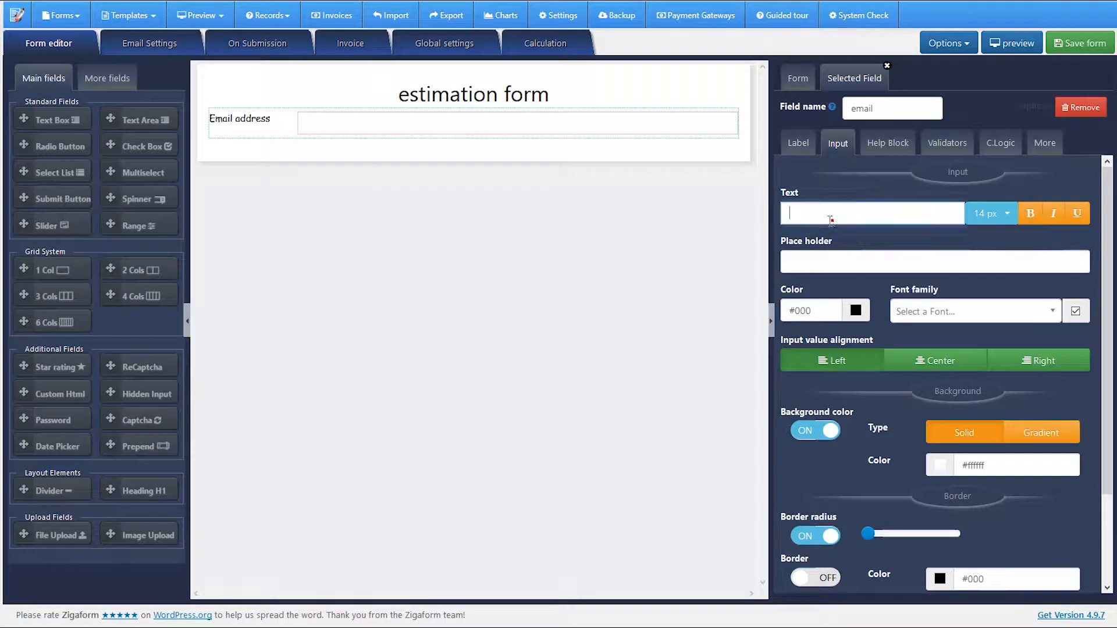
text(asdf)
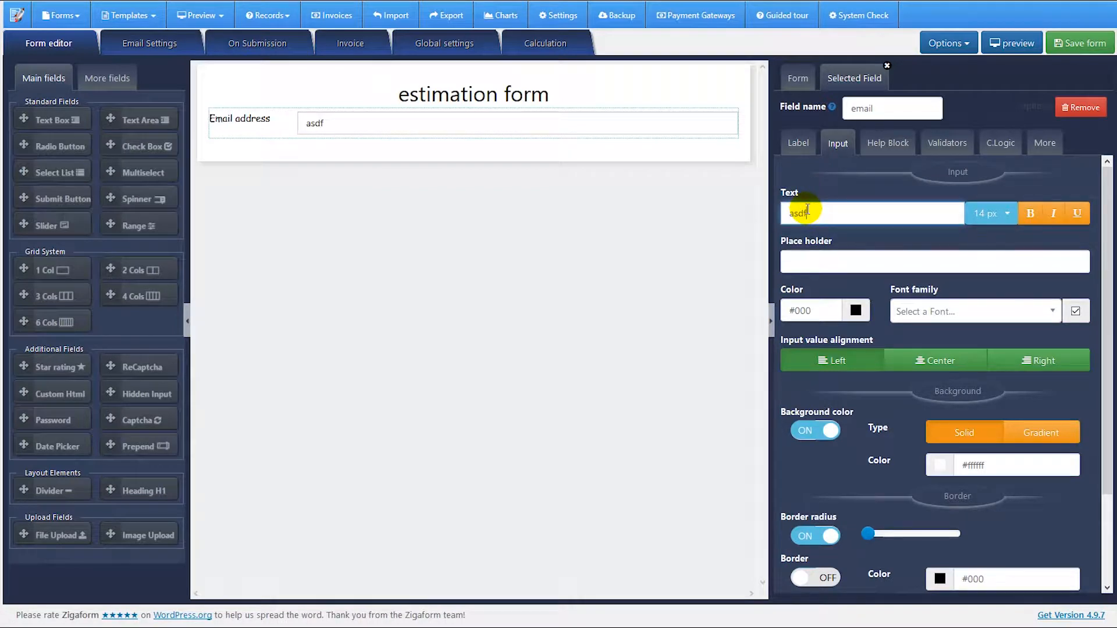
text(asdfa)
double_click(827, 215)
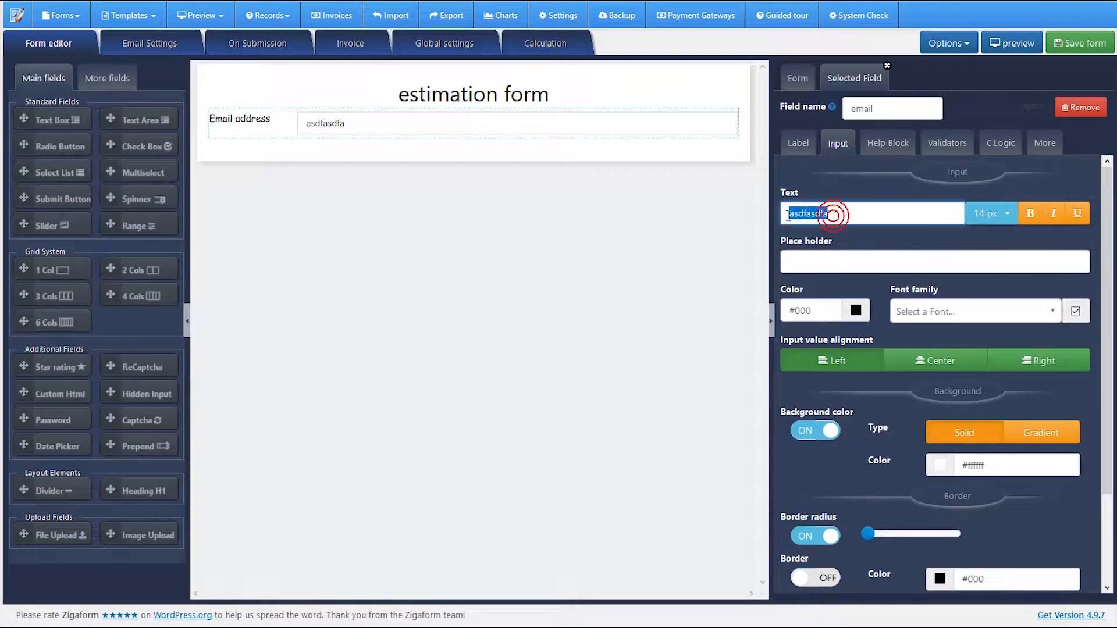
key(BackSpace)
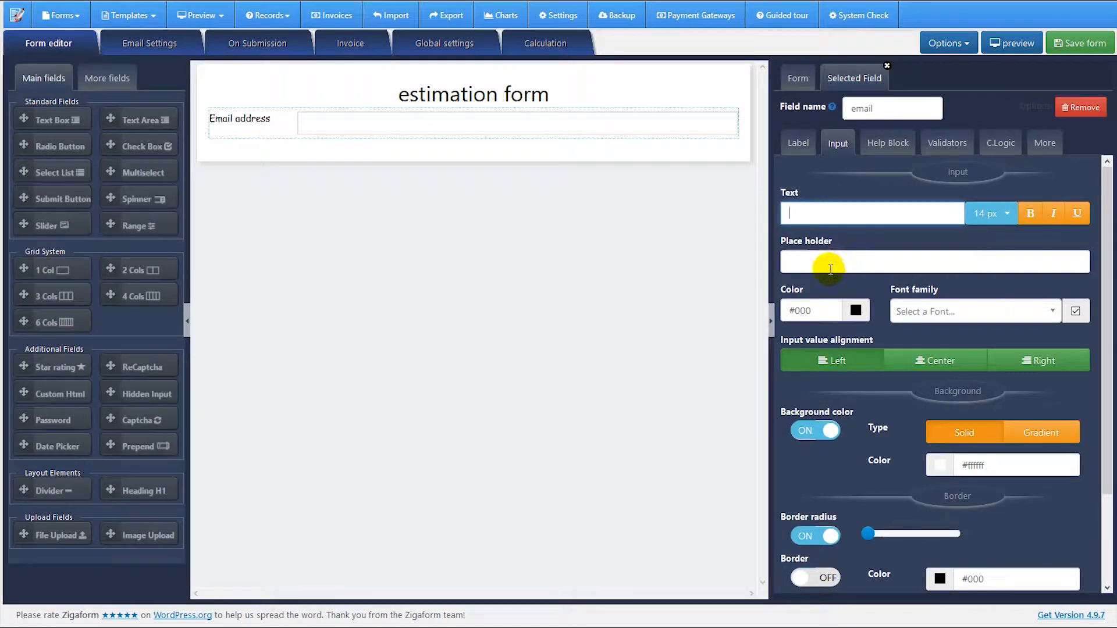
click(817, 260)
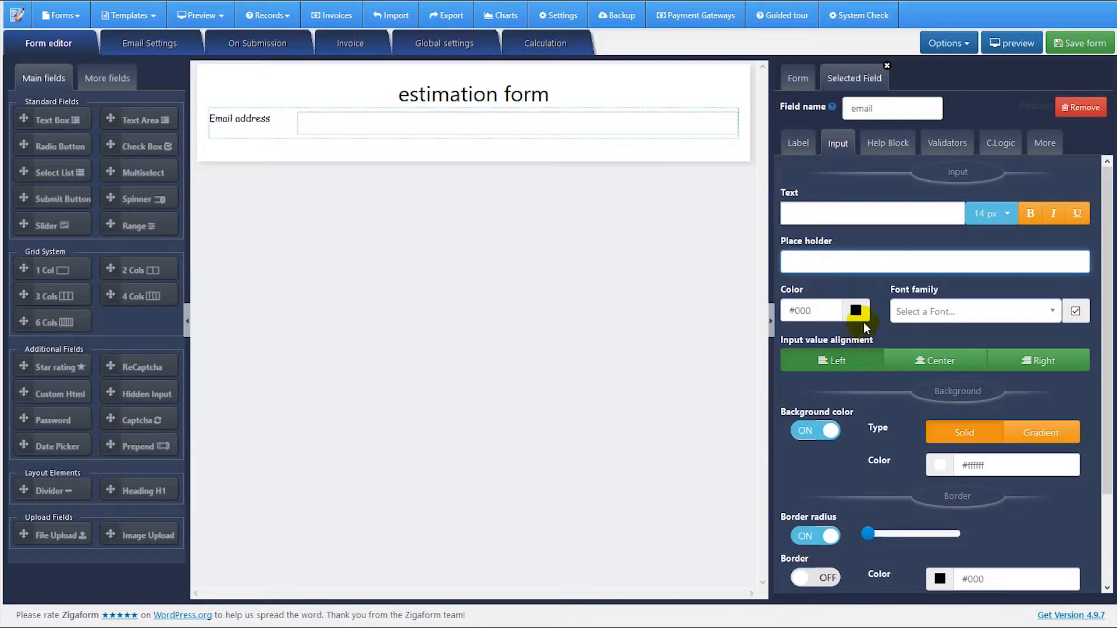
scroll(861, 321, down, 2)
scroll(847, 482, up, 3)
- Set the email field's help block text to "here your content, asdfasdfasdf asddf" and enable showing the help block
click(887, 143)
click(906, 281)
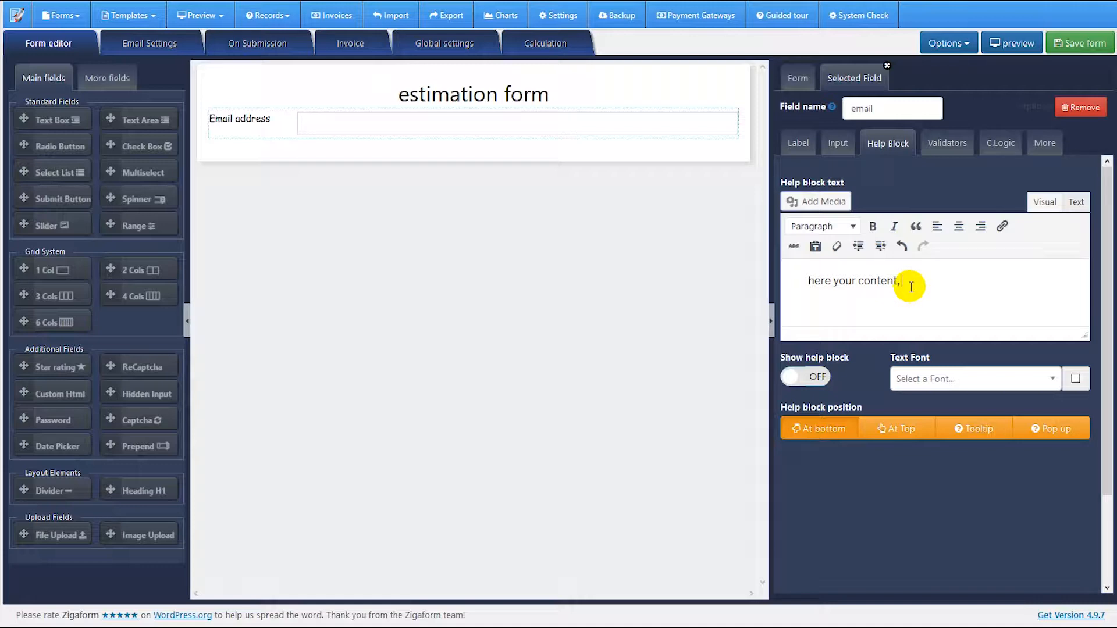
text(, asdfasdfasdf)
click(817, 378)
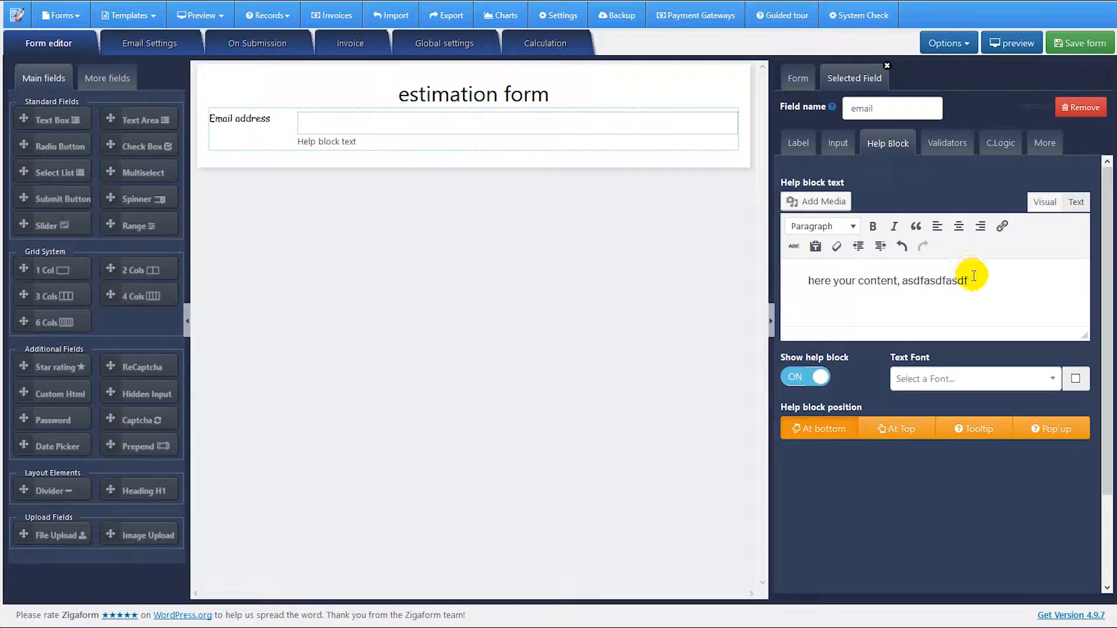
click(985, 275)
text(asddf)
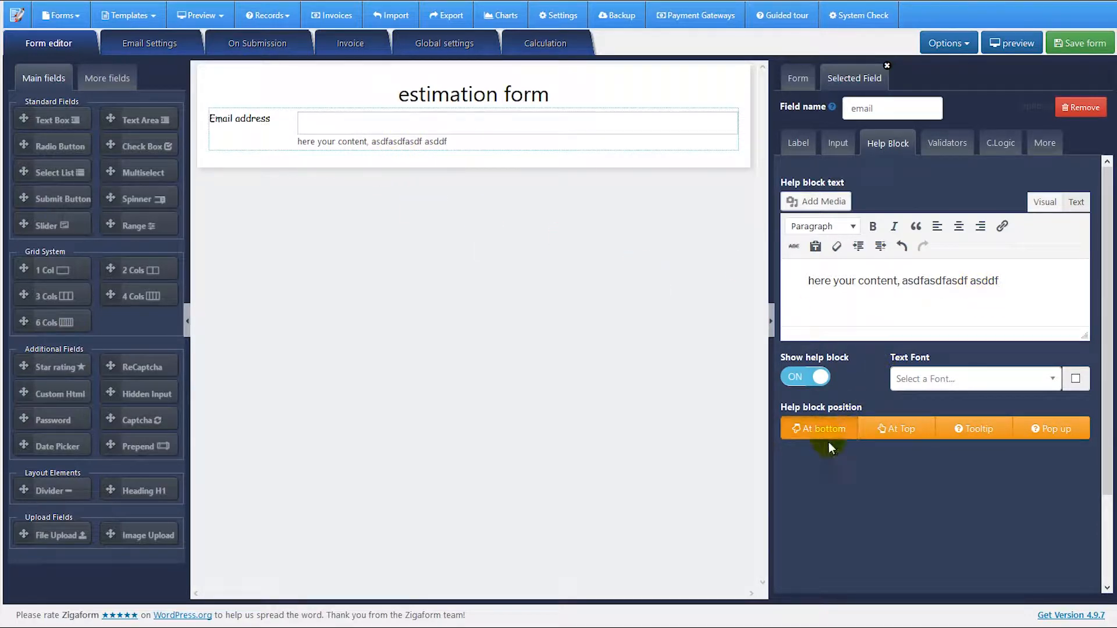
- Try the At Top, Tooltip and Pop up positions for the help block and return it to At bottom
click(888, 429)
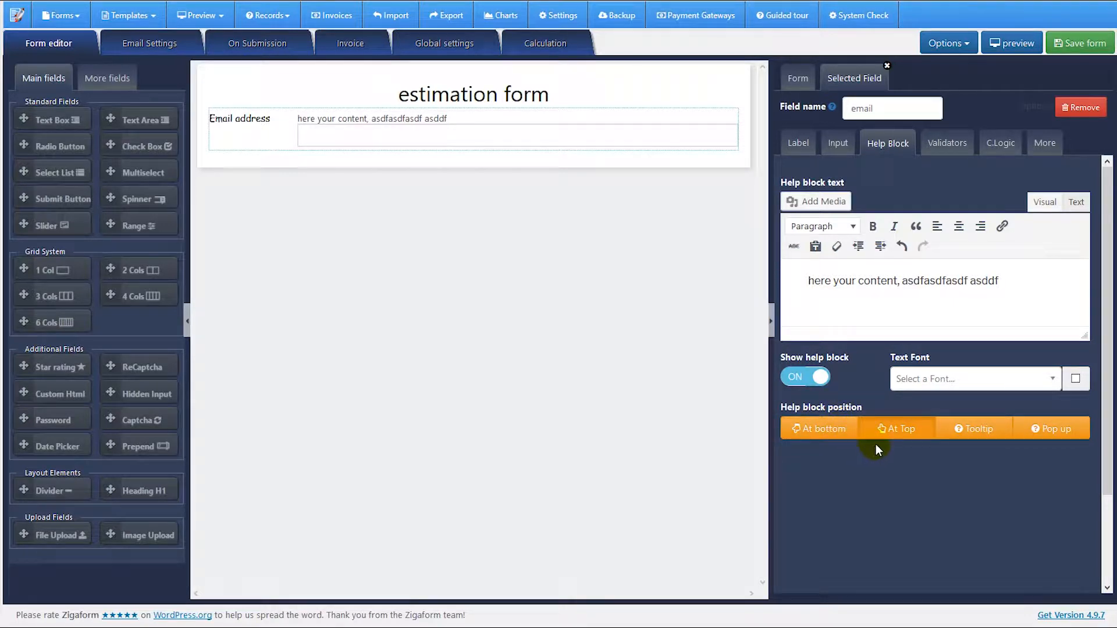
click(978, 436)
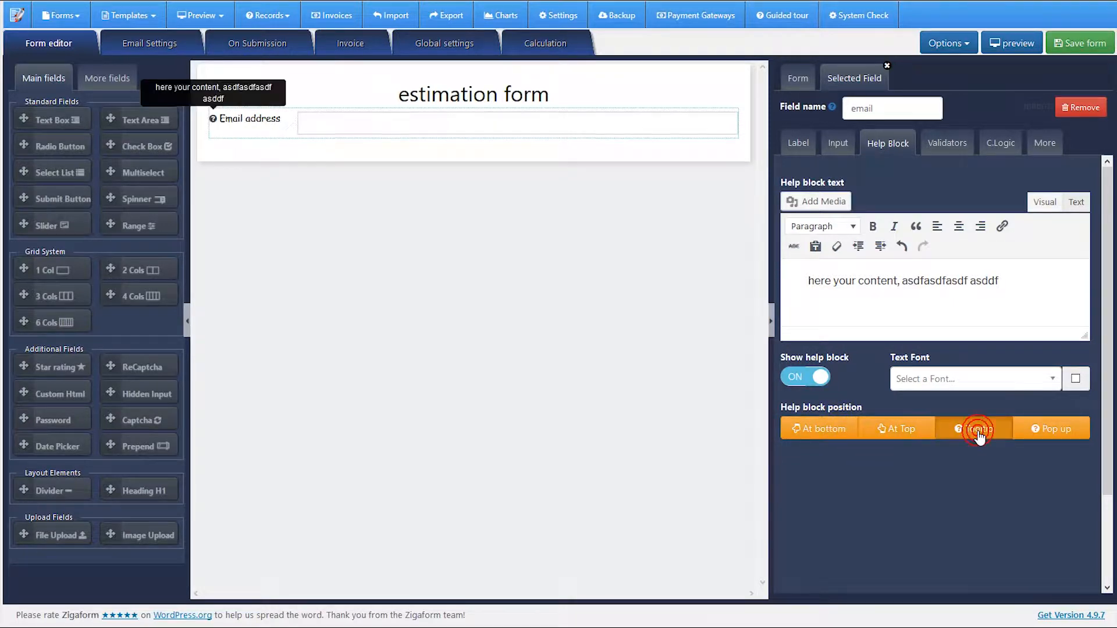
click(1040, 429)
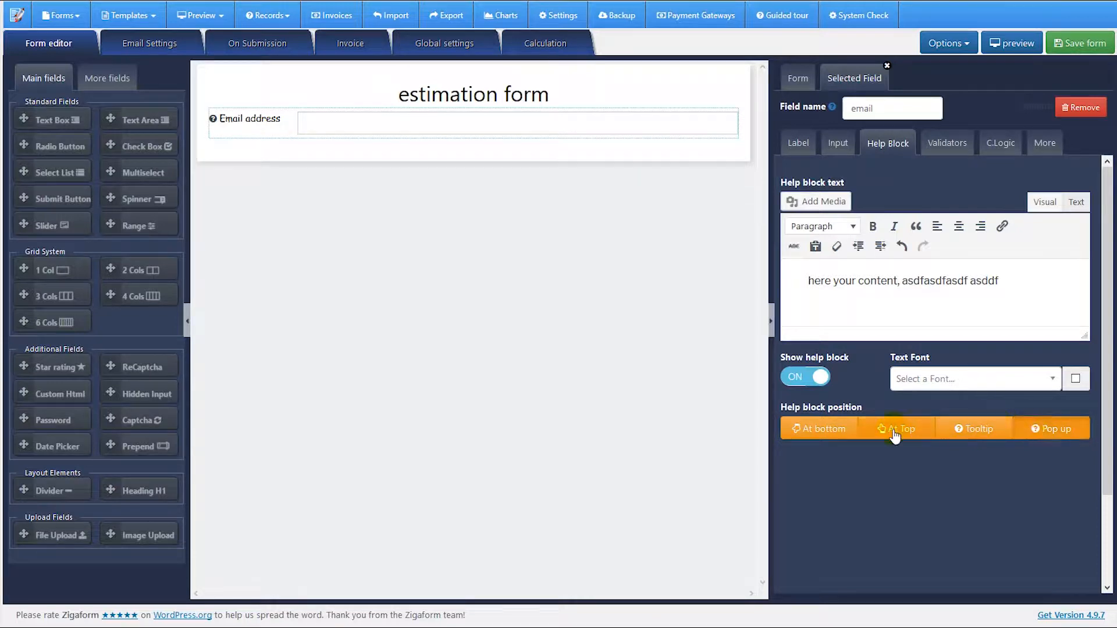
click(808, 430)
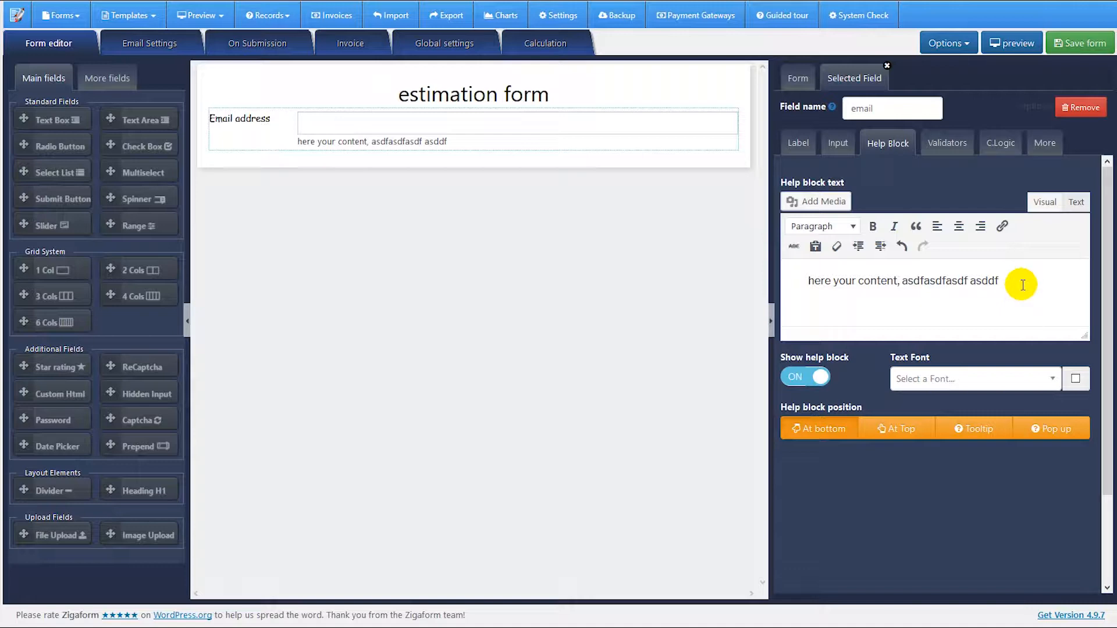
- Make the word "asddf" in the help block bold by wrapping it in <b> tags in the HTML source
click(1074, 202)
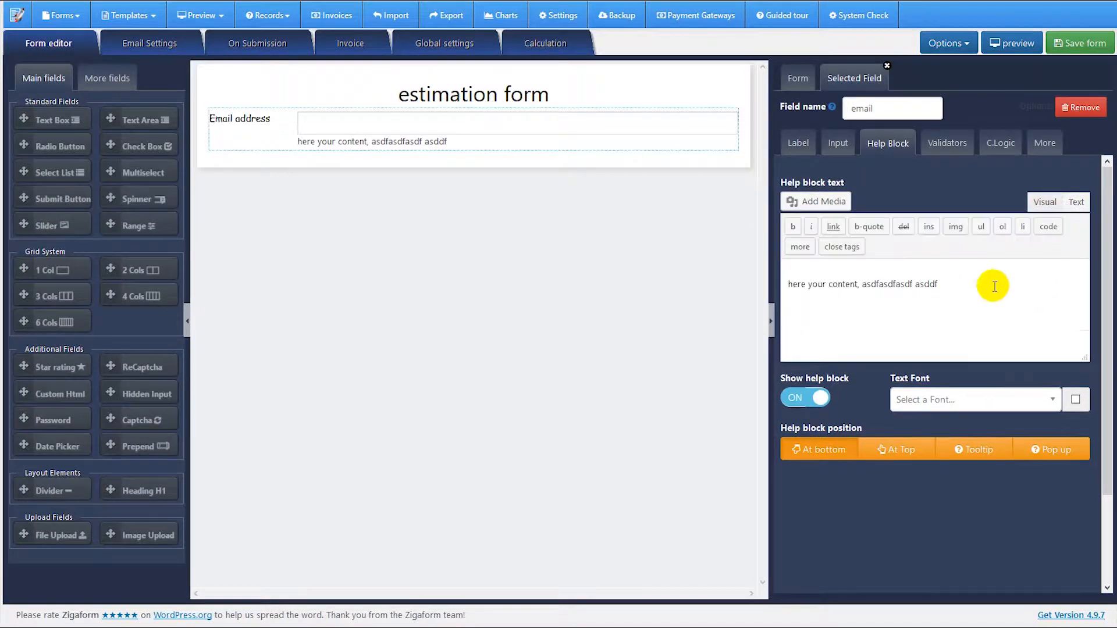
click(970, 288)
text(<>)
key(Left)
text(b)
click(993, 295)
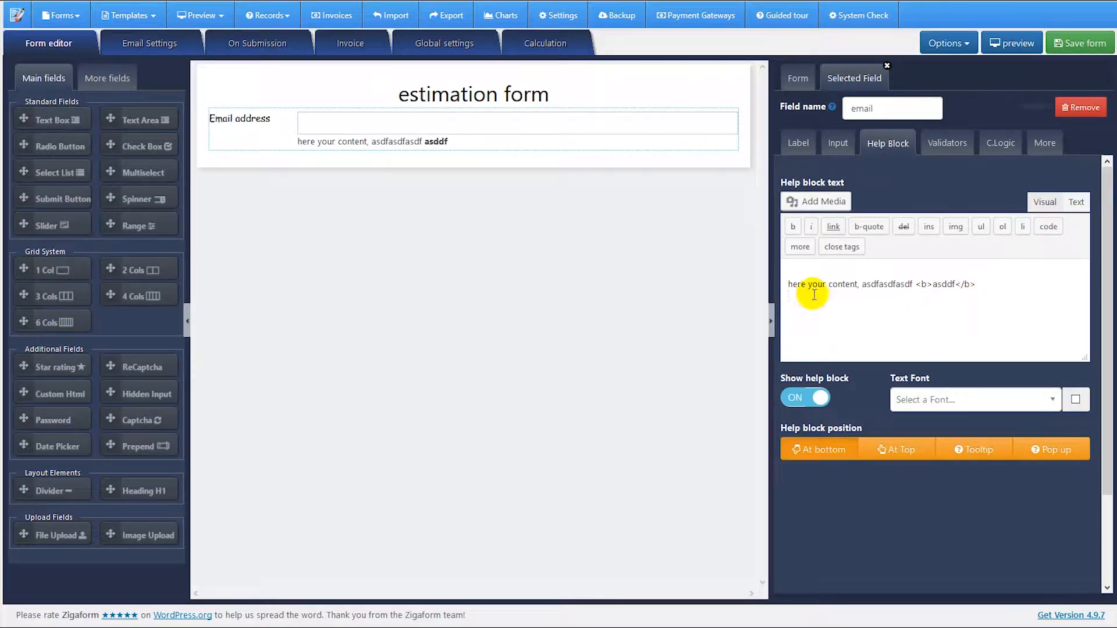
drag(814, 295, 789, 285)
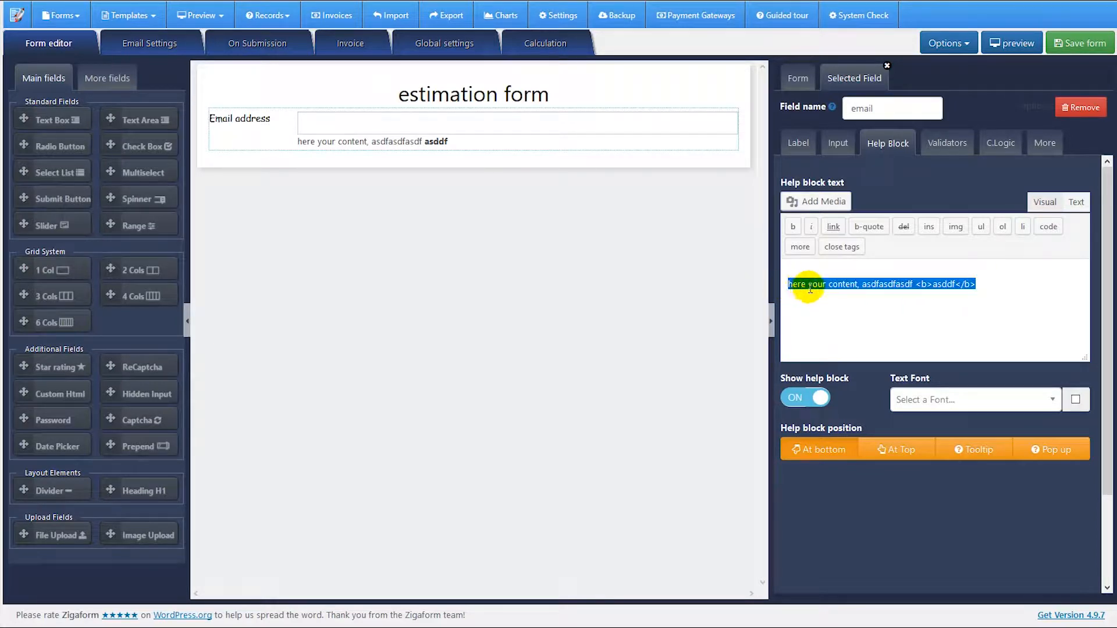
click(808, 288)
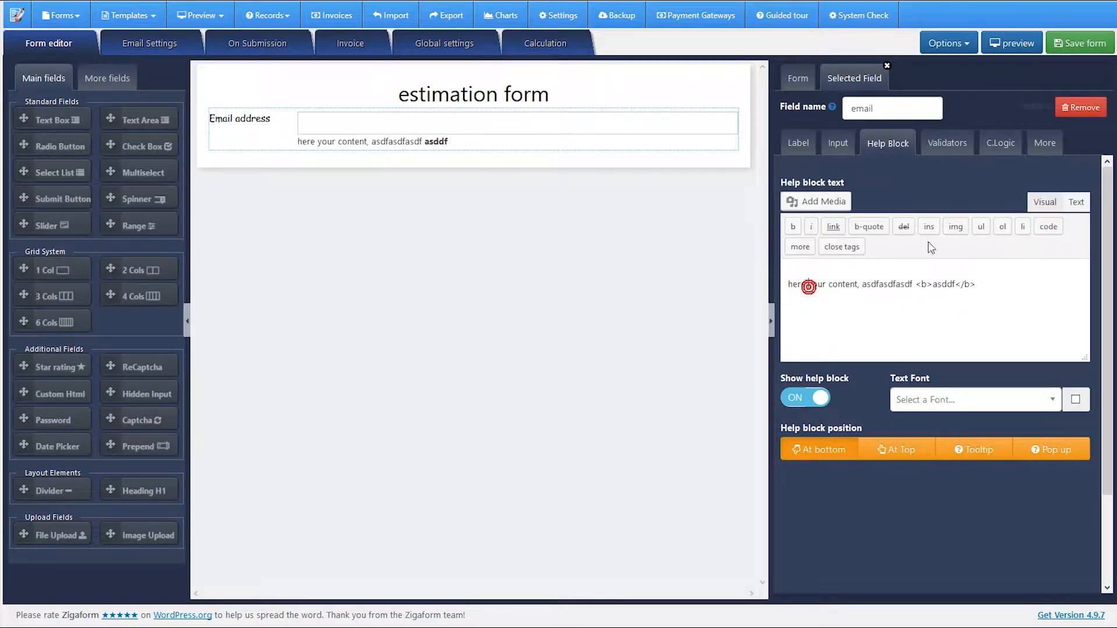
- Try the Right, Bottom and Left alert positions for the email validator message and return it to Top
click(945, 147)
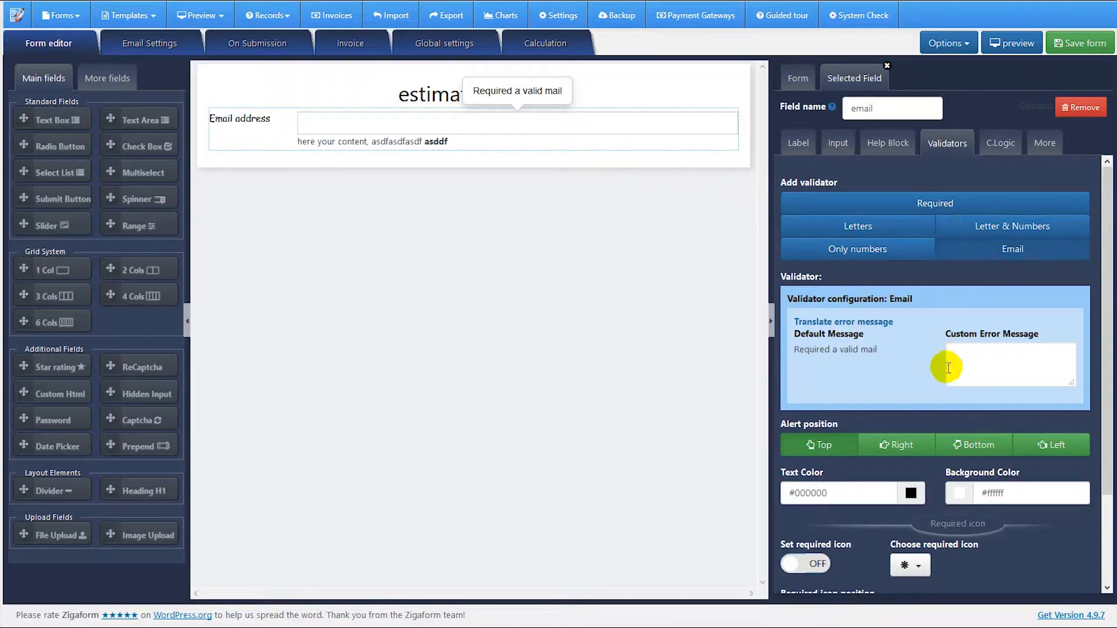
scroll(943, 375, down, 3)
scroll(896, 339, up, 3)
scroll(896, 334, down, 2)
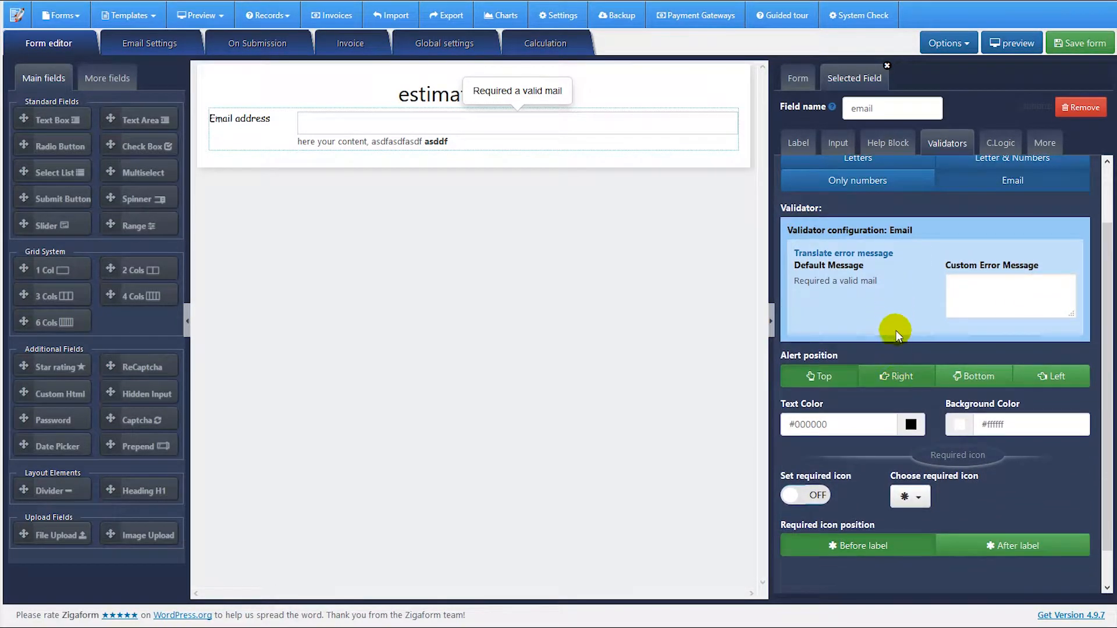
click(896, 377)
click(968, 377)
click(1044, 377)
click(835, 377)
scroll(945, 256, up, 2)
- Look at the email field's conditional logic option and its margin, padding and other additional settings
click(997, 143)
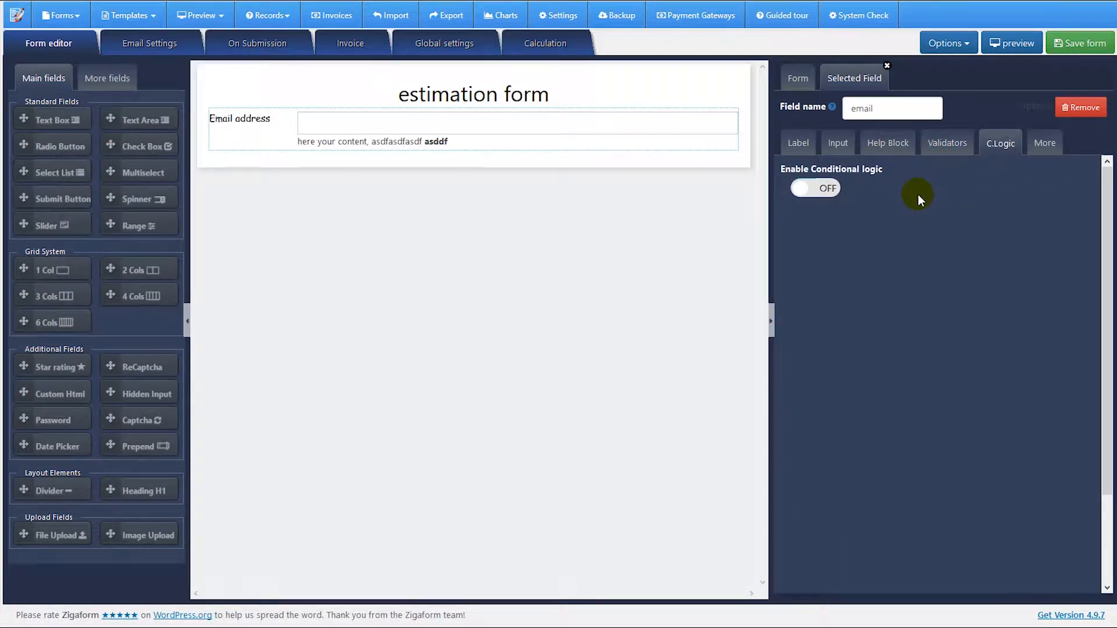
click(1040, 152)
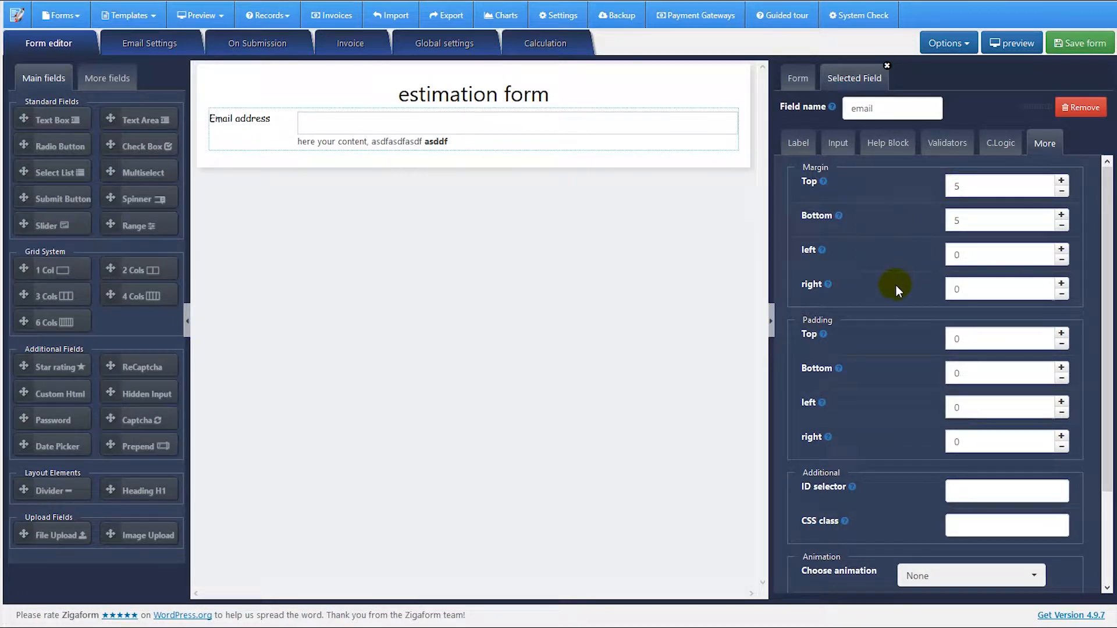
- Set the email field's top margin to 13 and its top padding to 3
click(1062, 181)
click(1062, 181)
click(1062, 181)
click(1062, 181)
click(1061, 181)
click(1062, 181)
click(1062, 181)
click(1061, 181)
click(1061, 328)
click(1062, 329)
click(1062, 328)
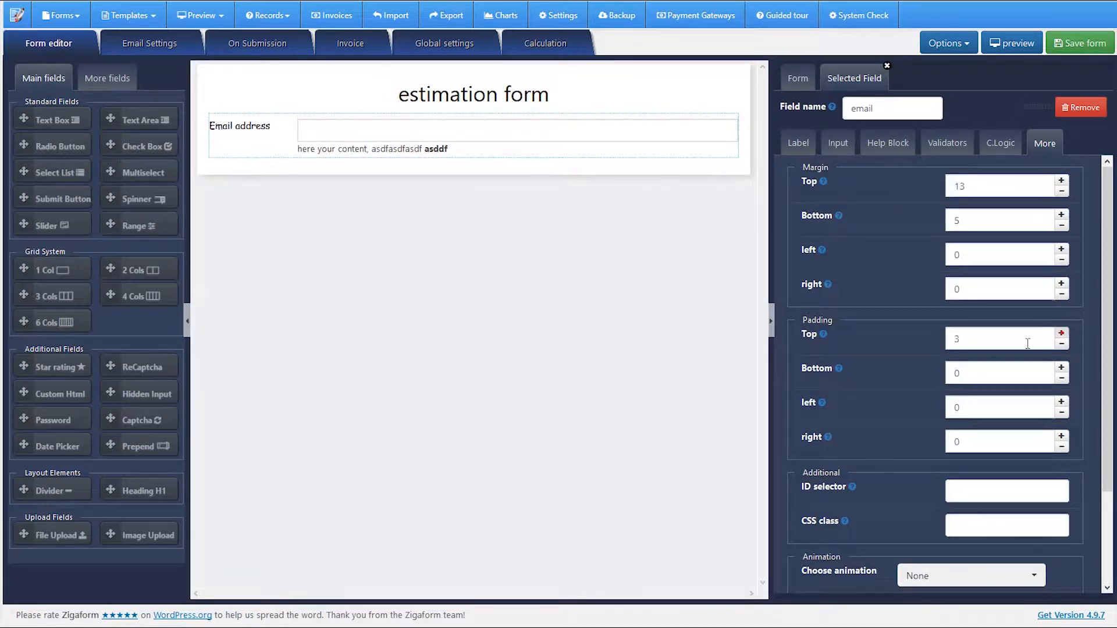
- Try the Top to Bottom and Bottom to Top animations for the email field and return it to None
scroll(931, 378, down, 2)
click(932, 474)
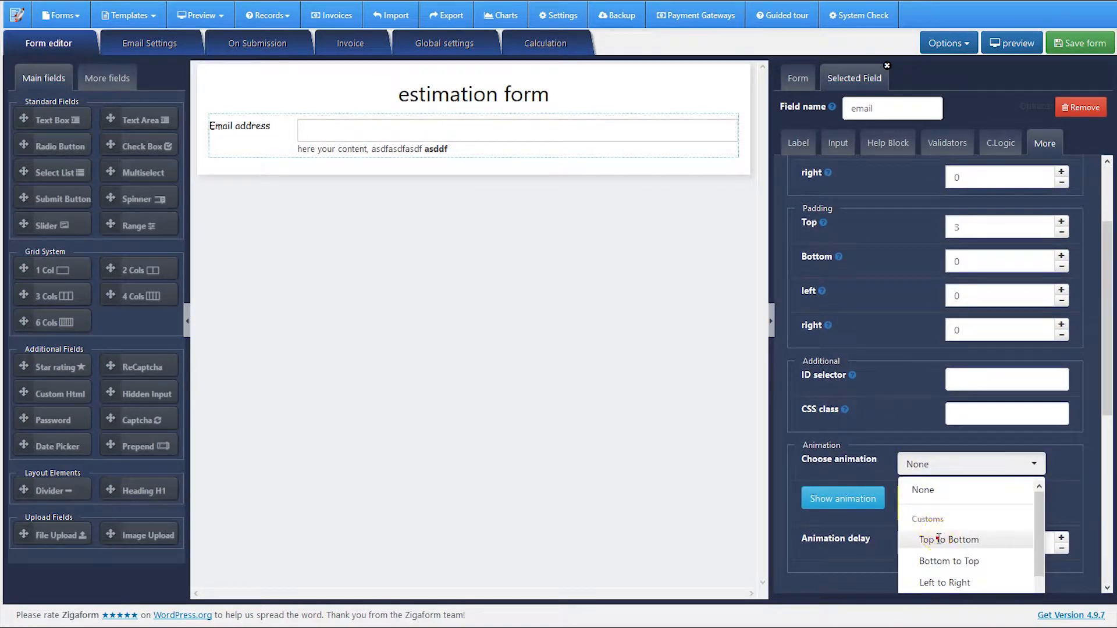
click(932, 538)
click(927, 463)
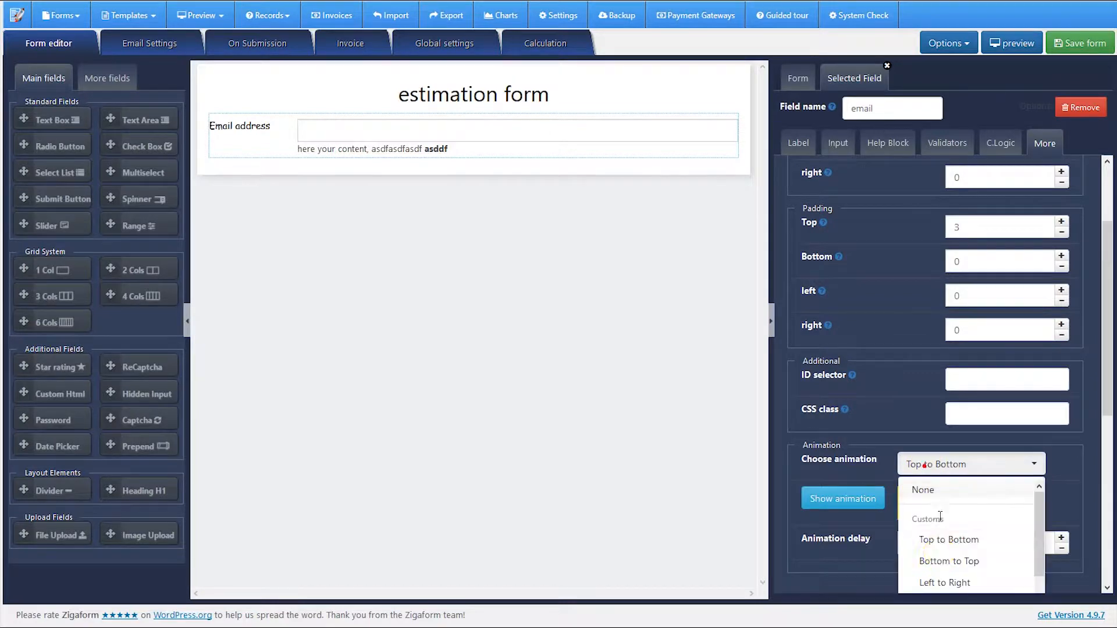
click(937, 559)
click(911, 472)
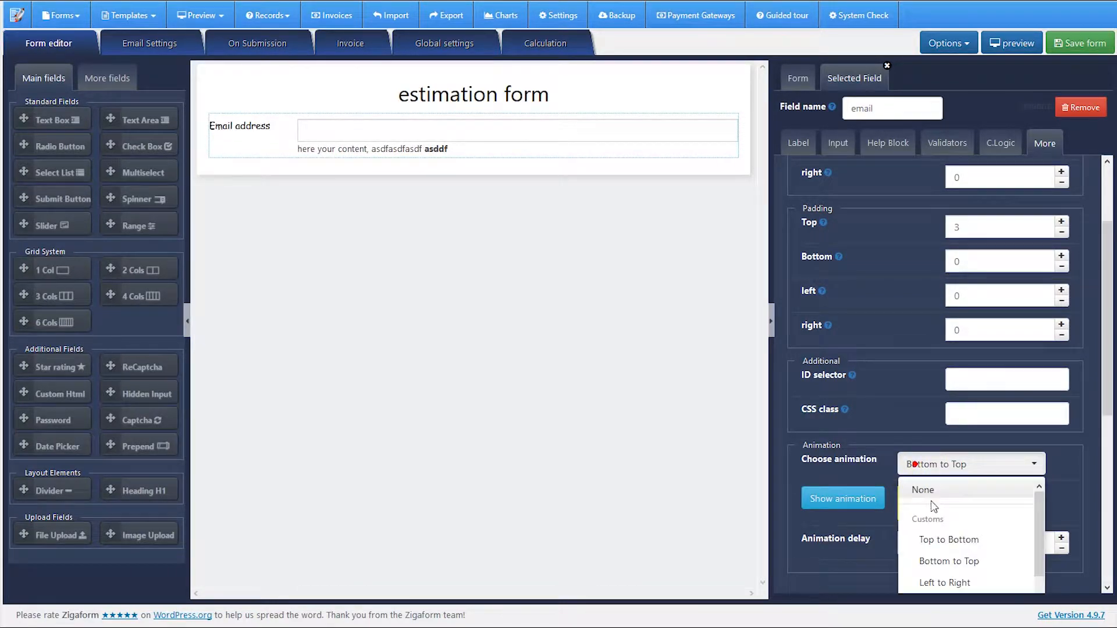
click(922, 490)
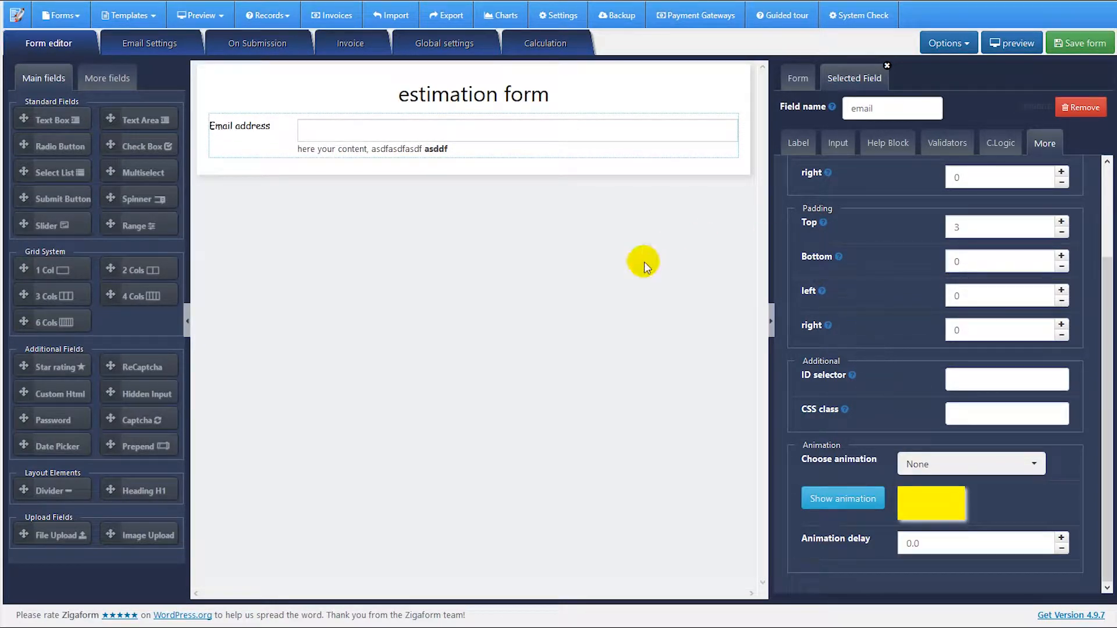
click(888, 142)
click(837, 142)
click(797, 144)
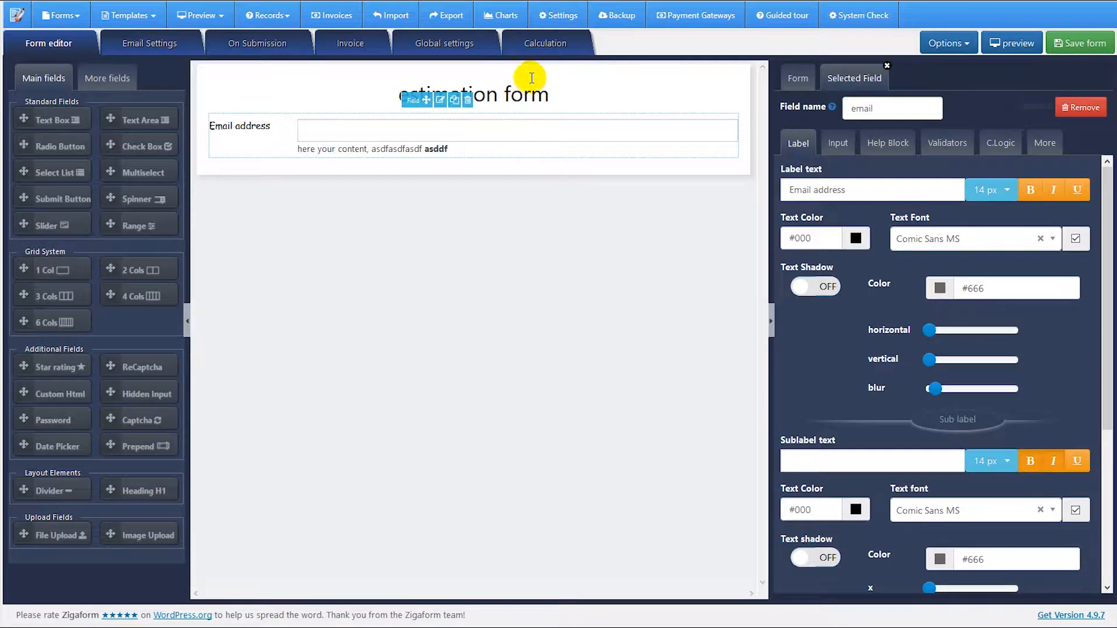
- Add a two-column grid below the email field and place a check box field in its first column
mouse_move(407, 142)
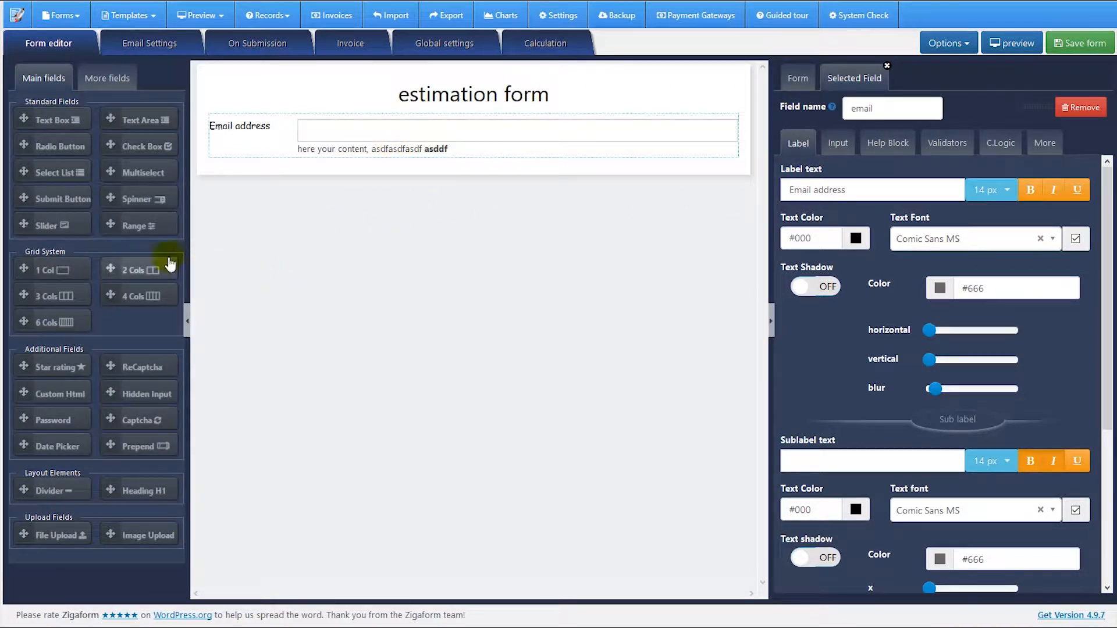
click(133, 271)
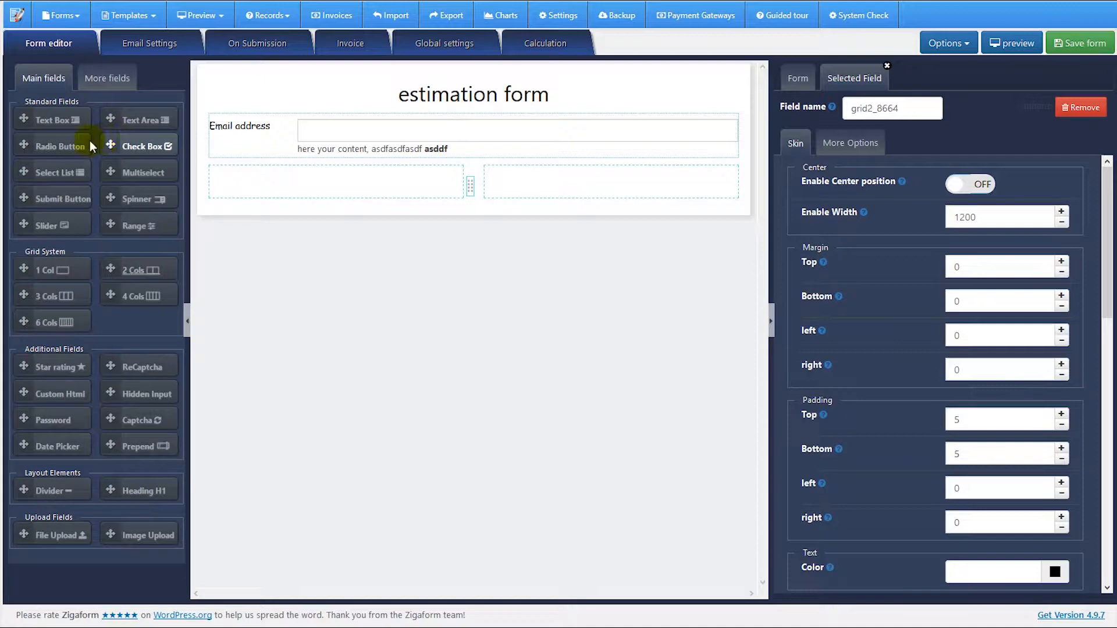
drag(111, 145, 301, 191)
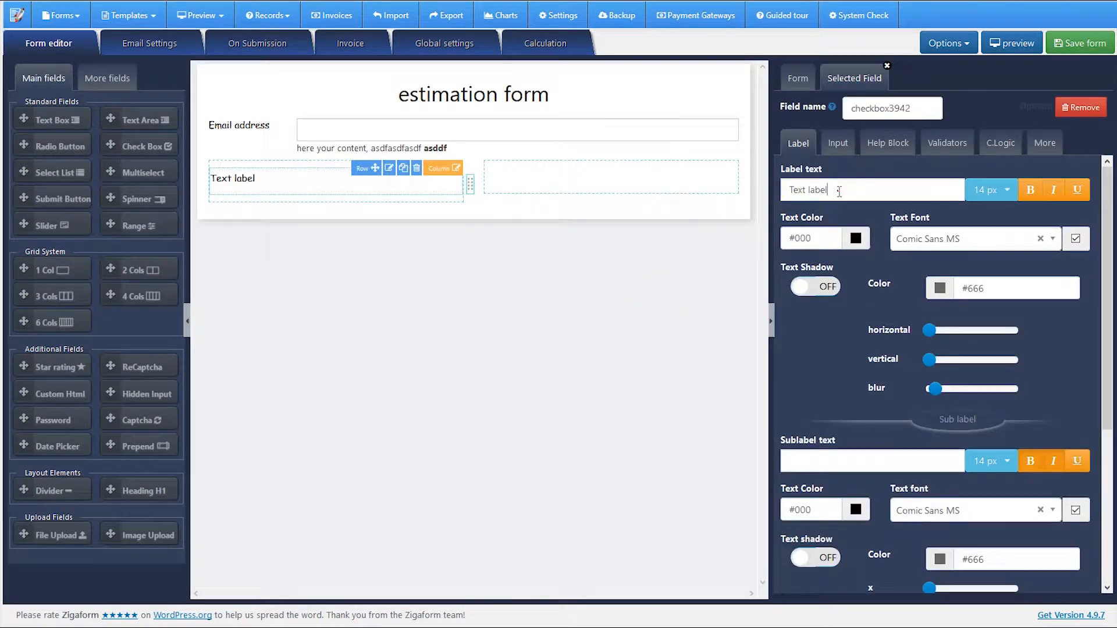
- Name the check box field "product 1" and set its label text to "Product 1"
drag(931, 108, 861, 108)
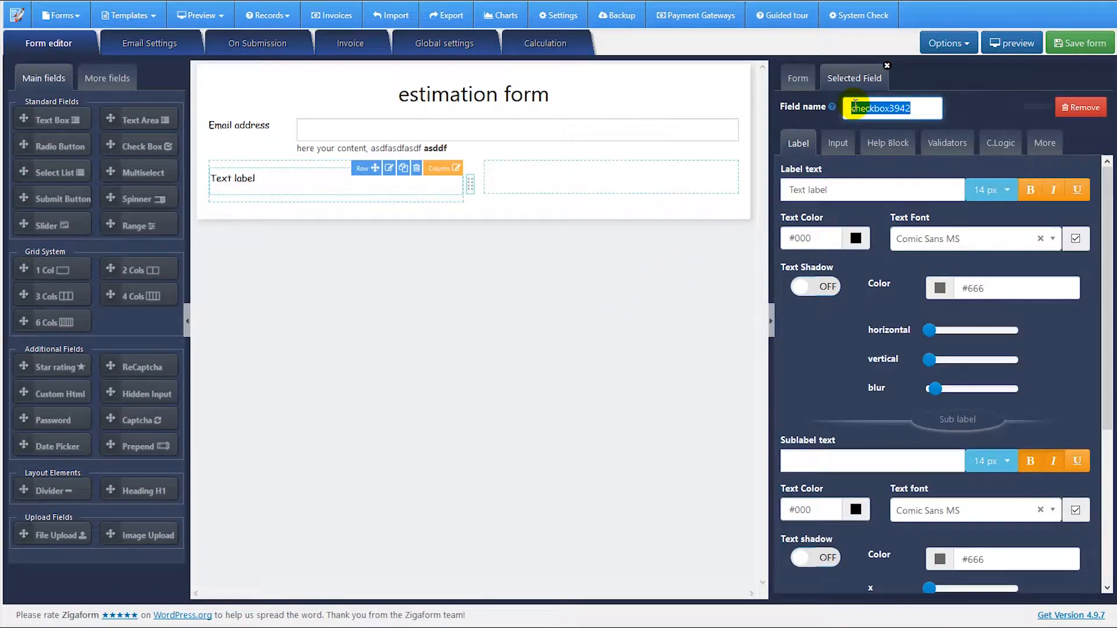
key(BackSpace)
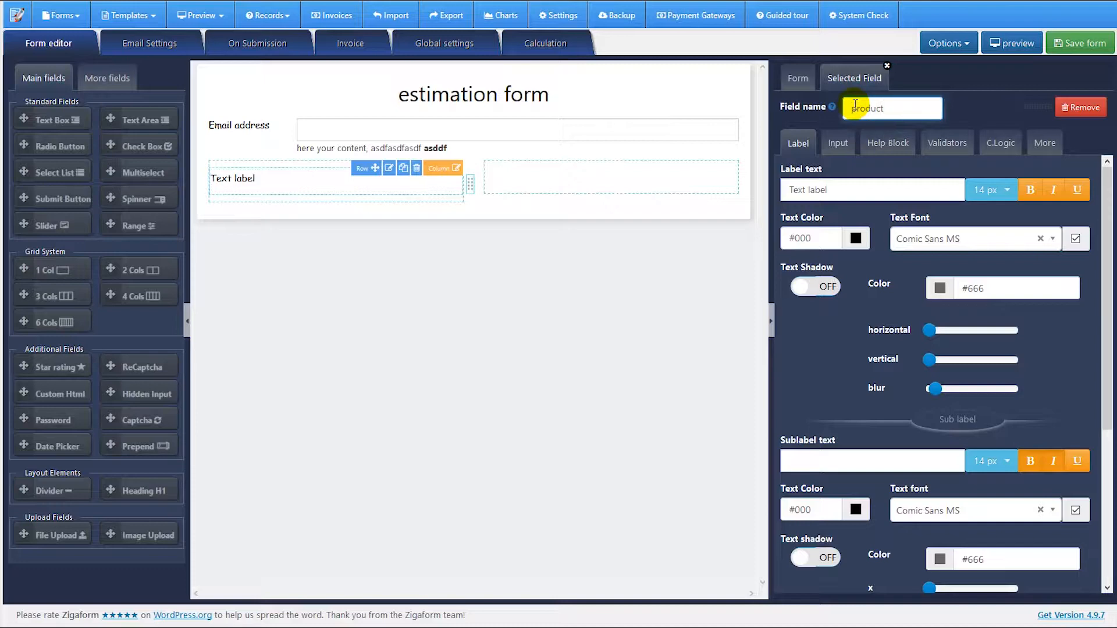
text(product 1)
drag(878, 190, 784, 187)
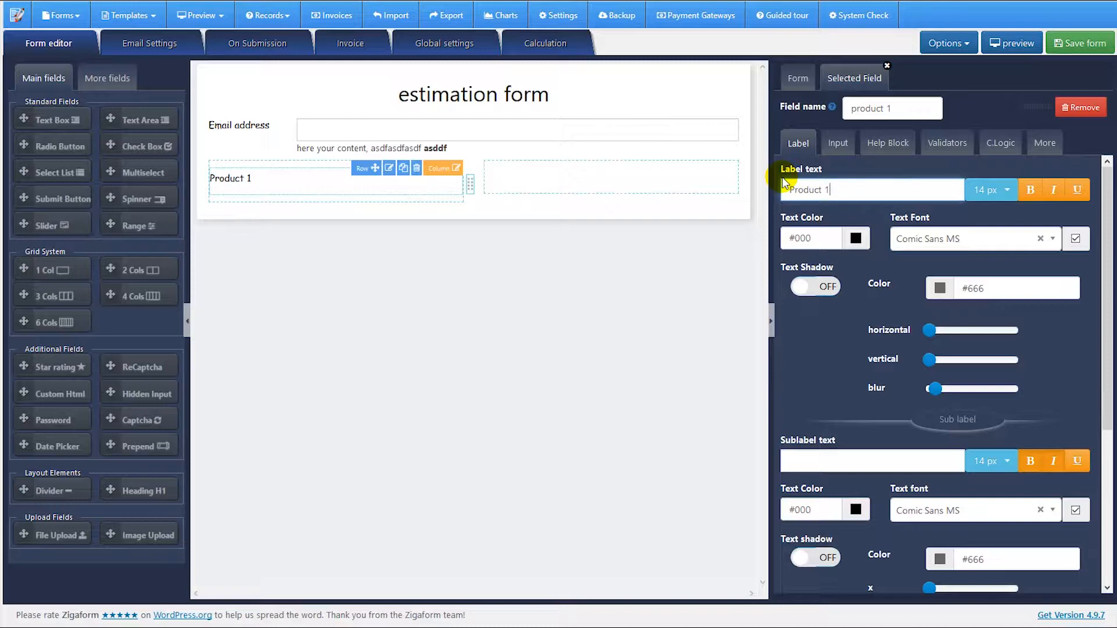
- Add three Product 1 options labelled New option 1, New option 2 and New option 3, and fill their values to match
click(839, 145)
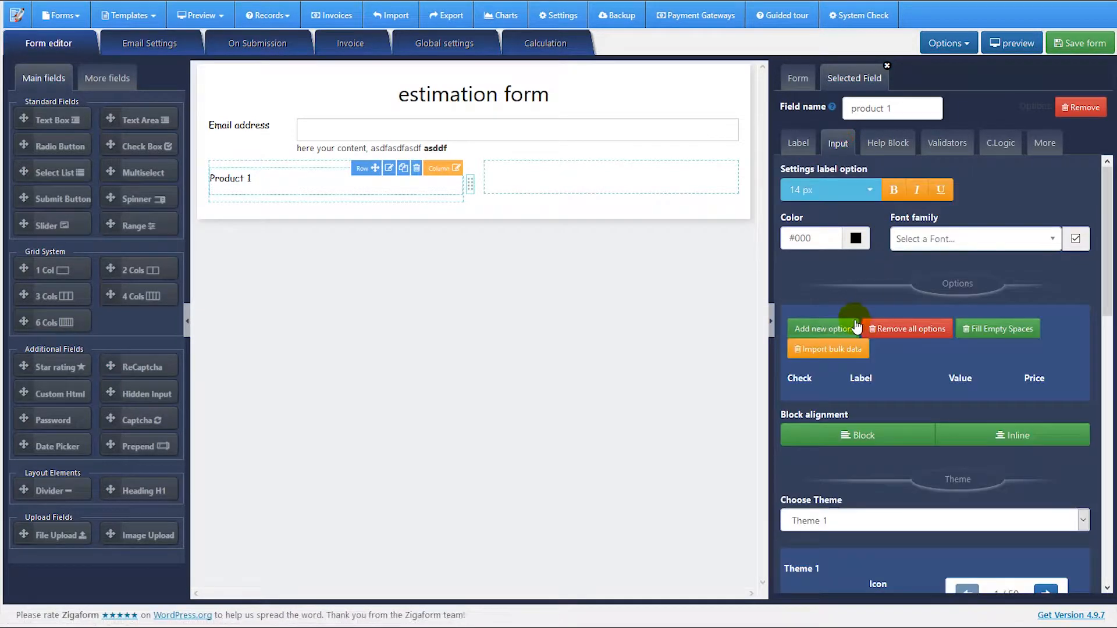
click(844, 330)
click(844, 329)
click(843, 329)
click(881, 431)
text(1)
click(878, 453)
text(2)
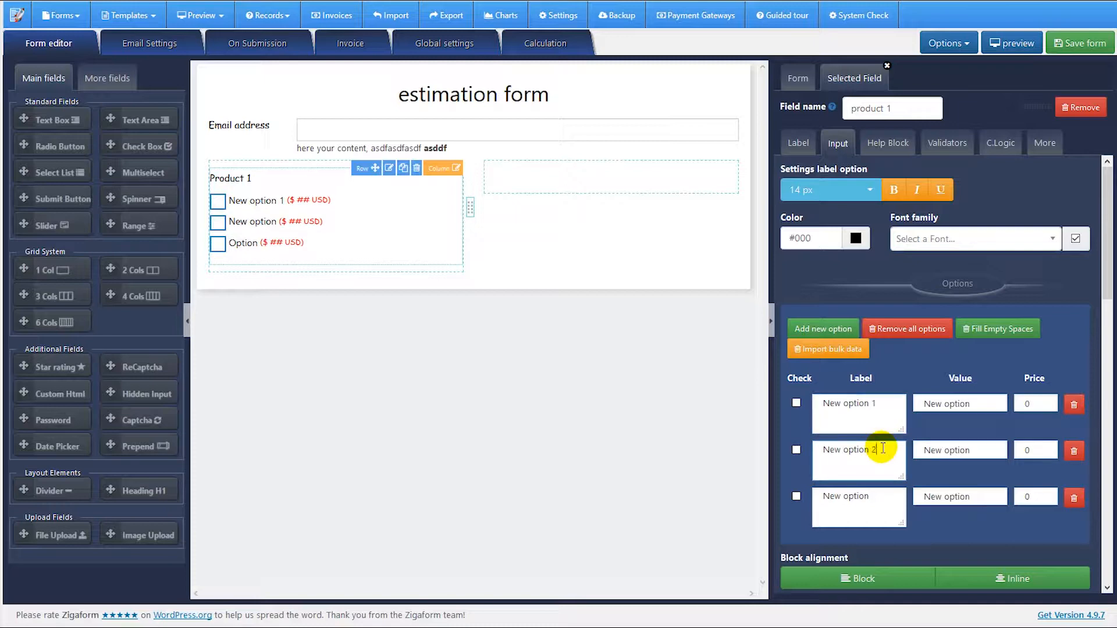
click(888, 493)
text(3)
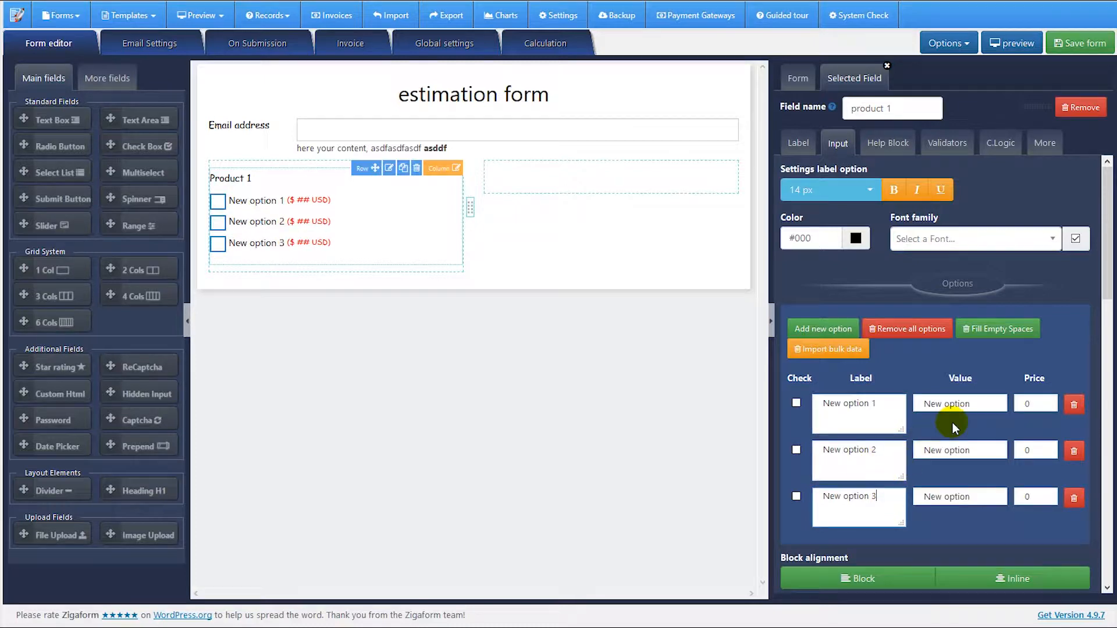
click(1017, 336)
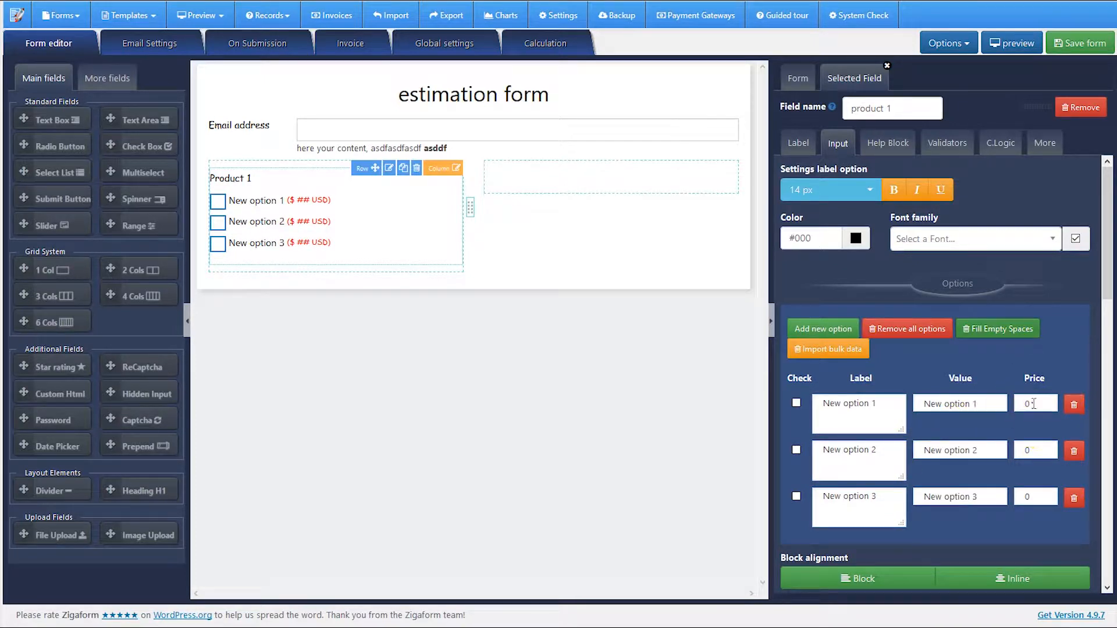
- Set the prices of the three Product 1 options to 12, 34 and 45
click(1029, 403)
double_click(1028, 403)
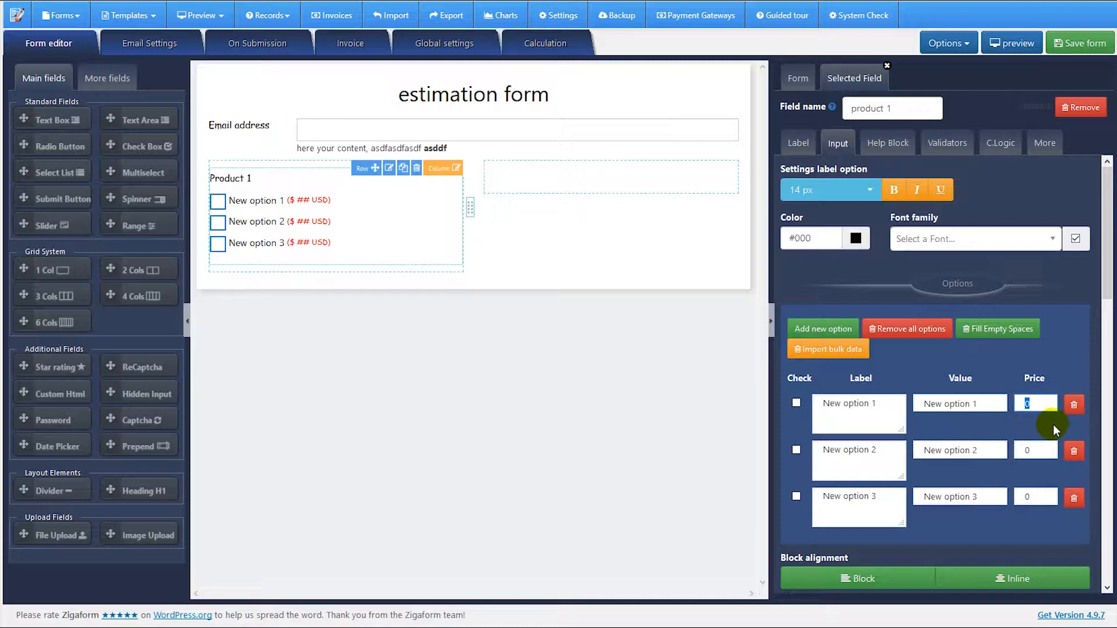
text(12)
double_click(1029, 451)
text(34)
double_click(1030, 498)
text(45)
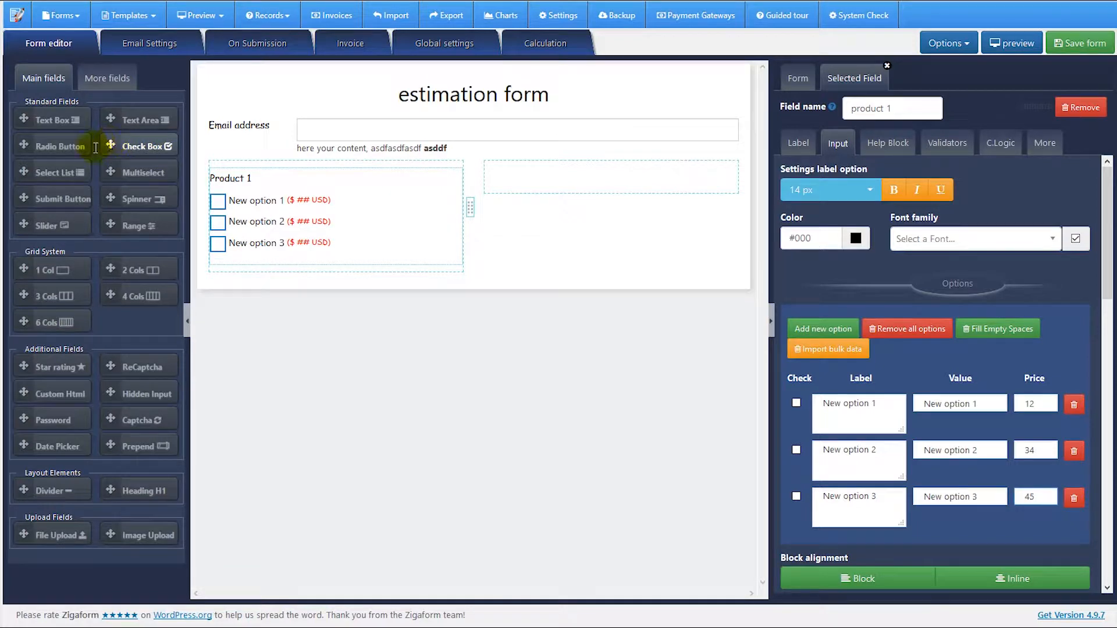
- Place a select list in the grid's second column and set its field name and label text to "Product 2"
drag(36, 173, 514, 184)
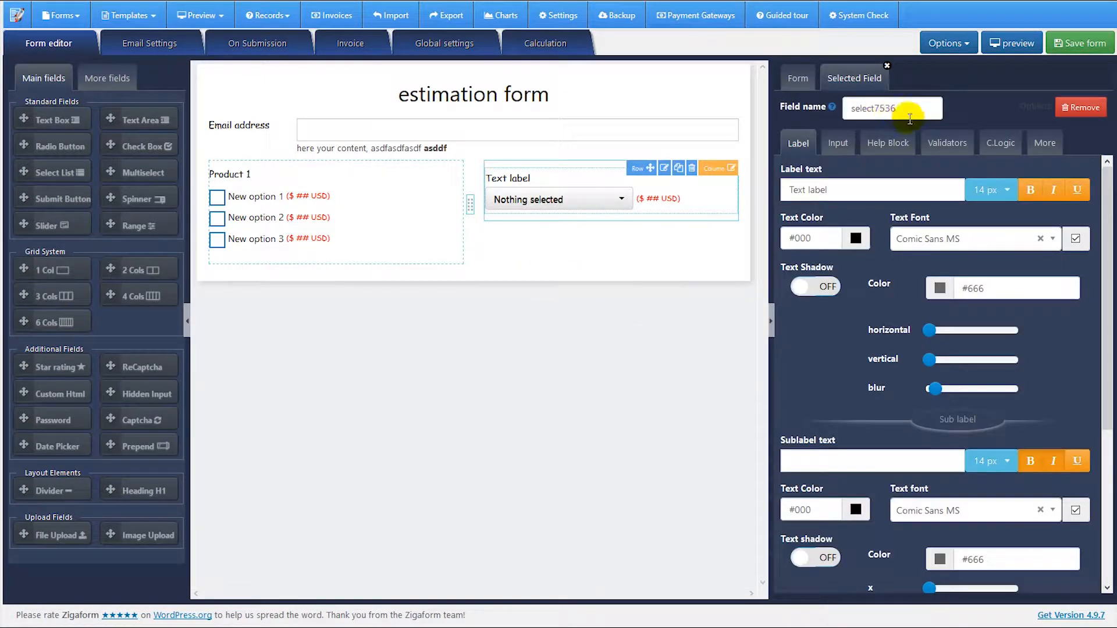
drag(901, 109, 852, 108)
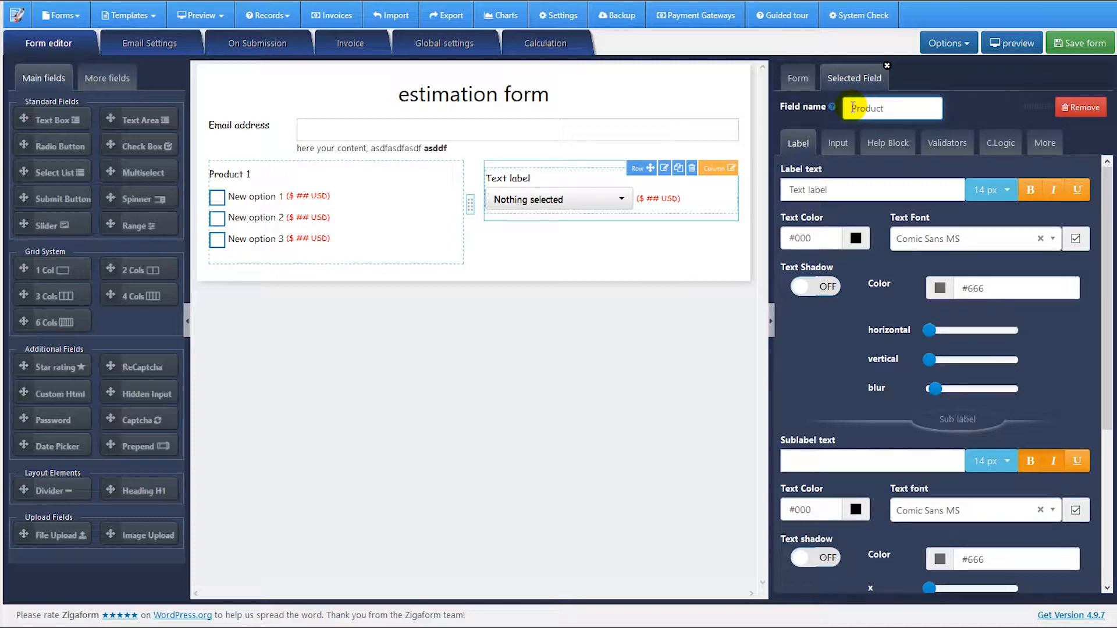
drag(860, 193, 809, 193)
text(Product 2)
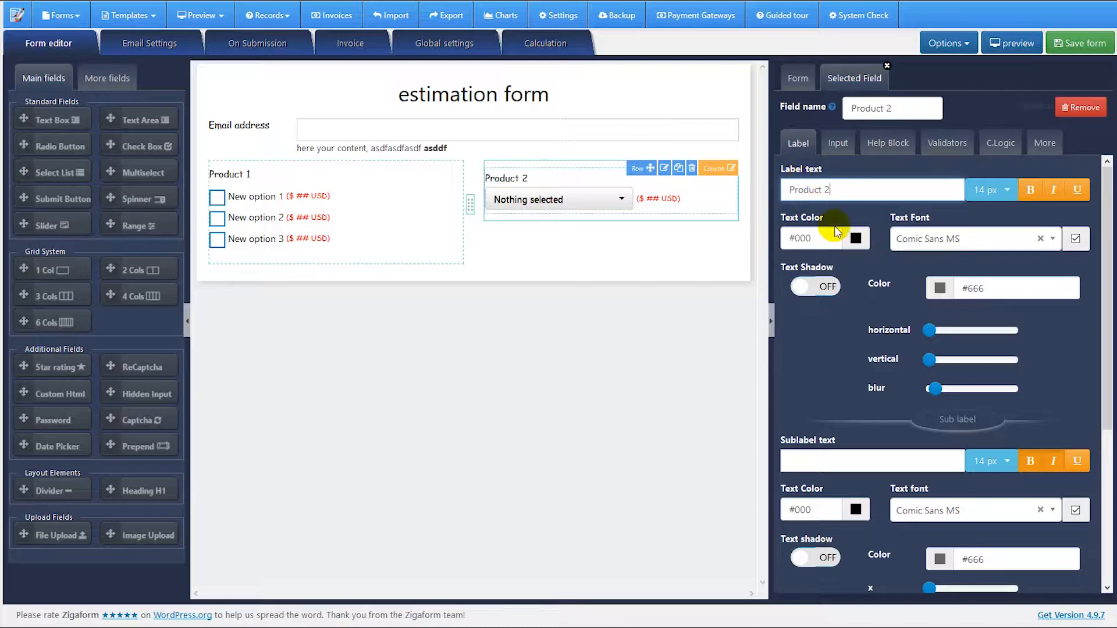
- Add three options to the Product 2 list, labelled New option 1, New option 2 and New option 3
click(838, 144)
click(831, 329)
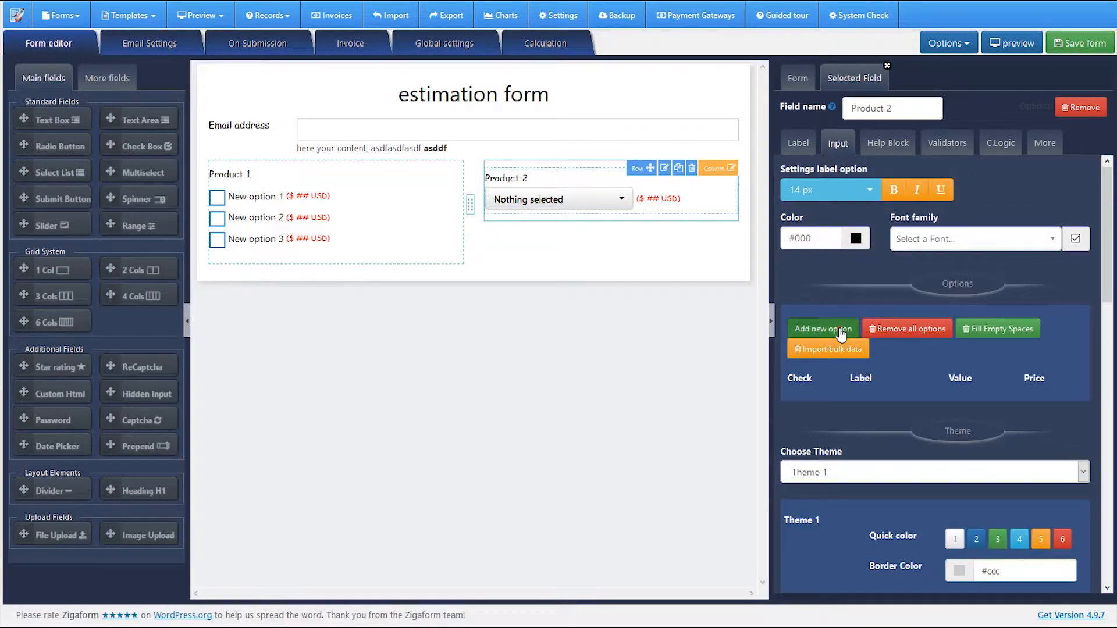
click(891, 405)
text(1)
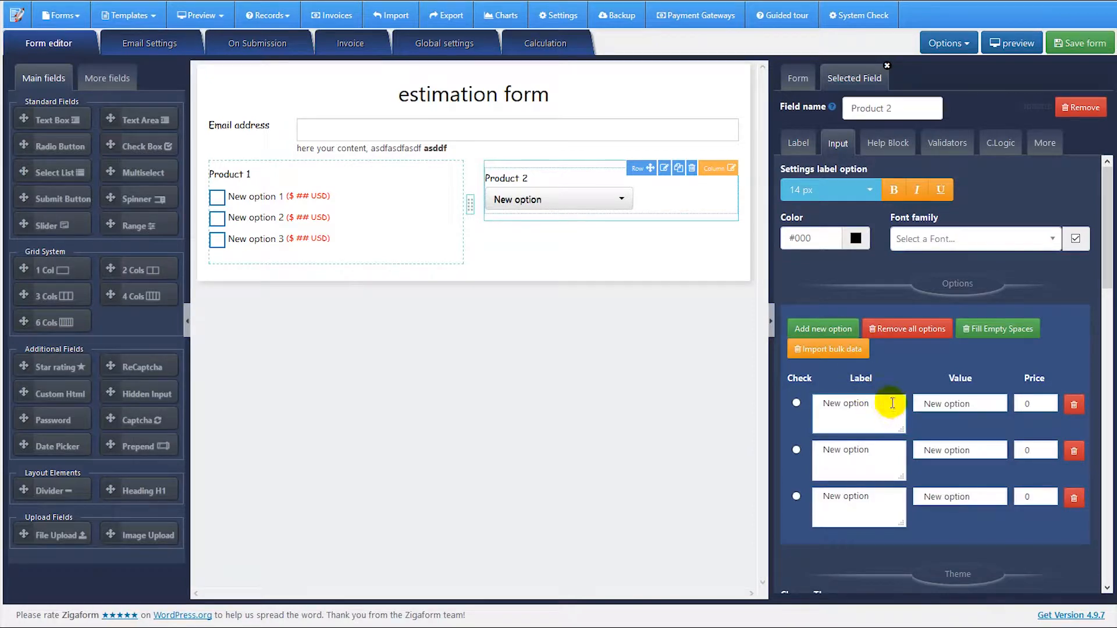
click(867, 449)
text(2)
click(884, 490)
text(3)
- Fill the Product 2 option values to match their labels and set the prices to 34, 45 and 56
double_click(1015, 404)
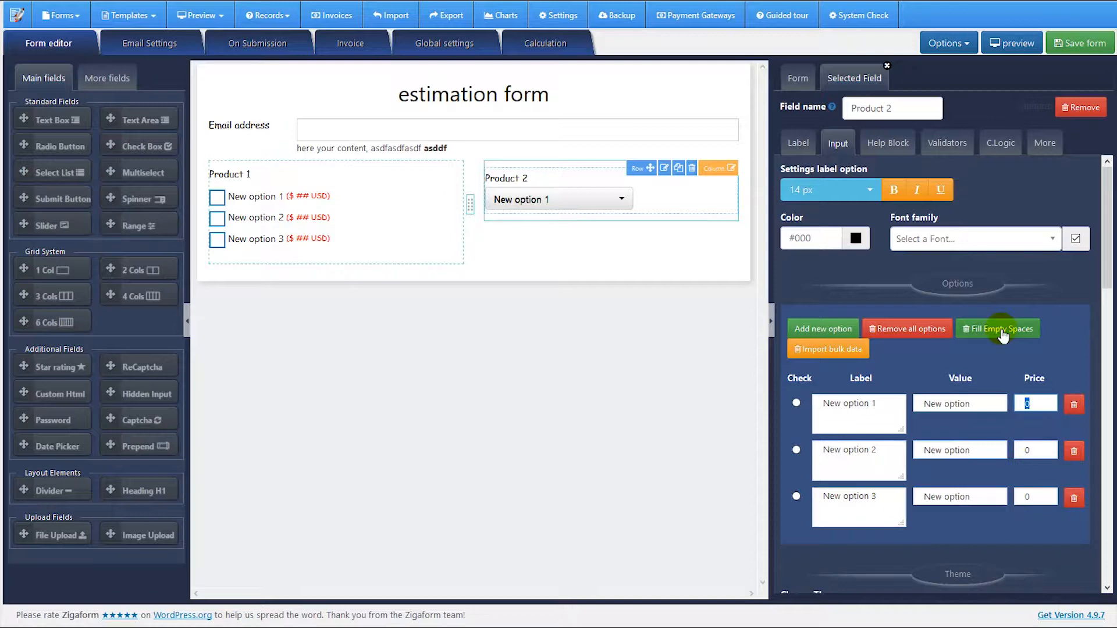
double_click(1028, 402)
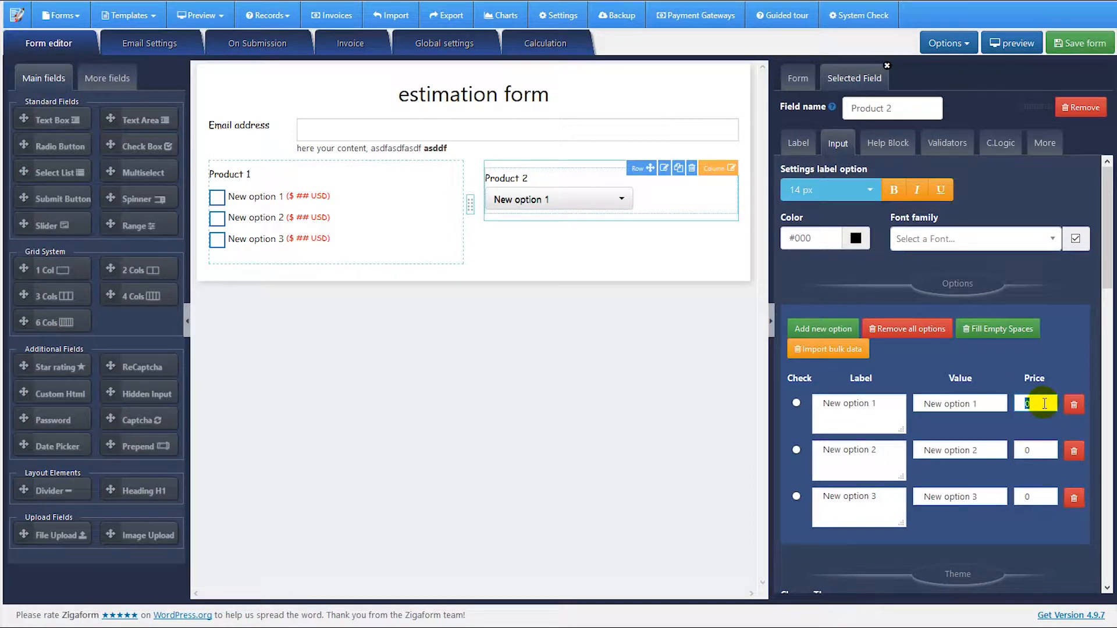
double_click(1035, 450)
text(45)
double_click(1028, 497)
text(56)
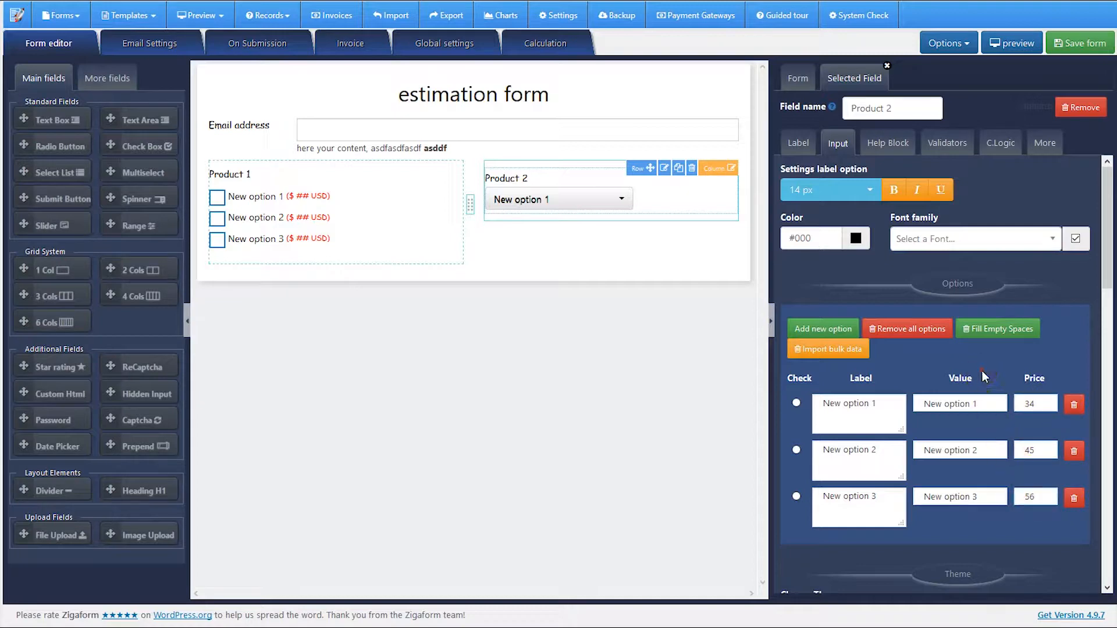
- Look through the Product 2 list's theme, custom translation and price format settings
scroll(966, 384, down, 2)
scroll(936, 395, down, 6)
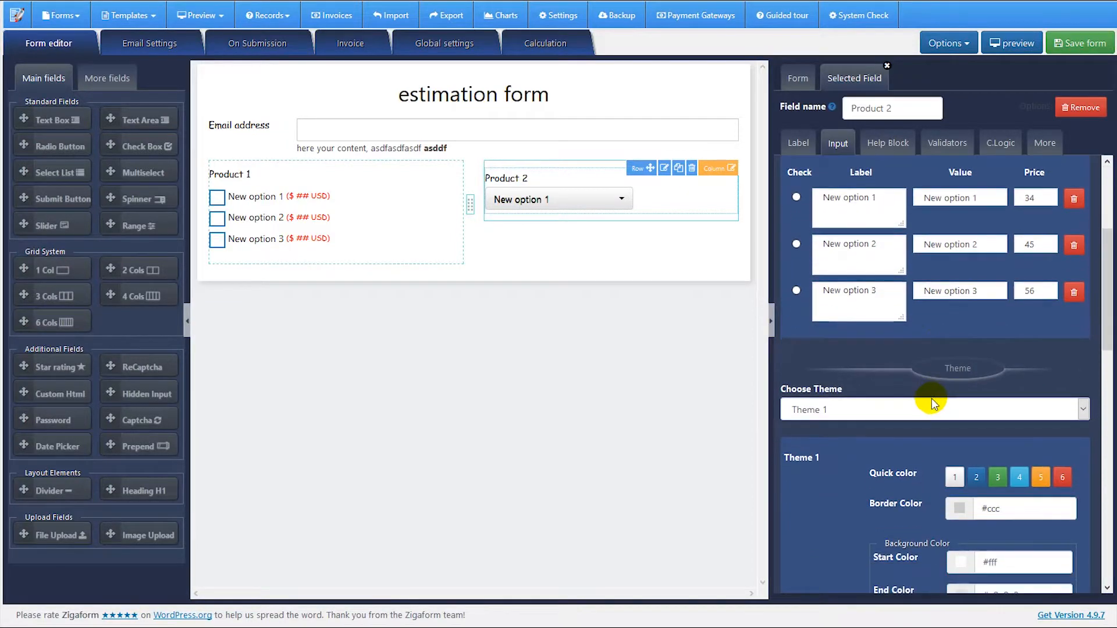
scroll(919, 407, up, 3)
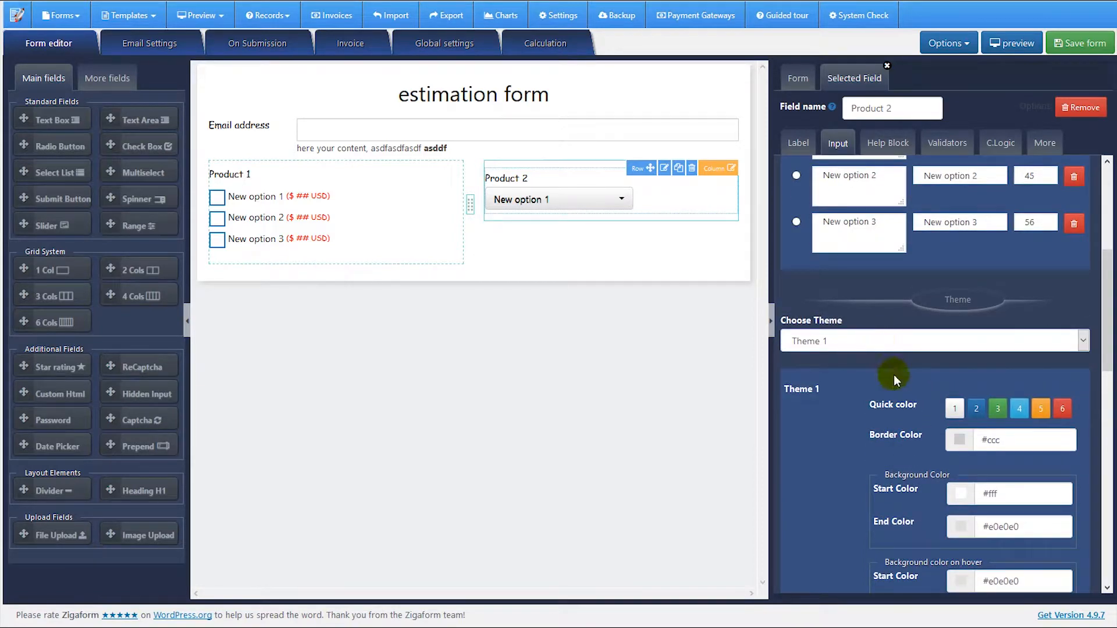
scroll(899, 384, down, 6)
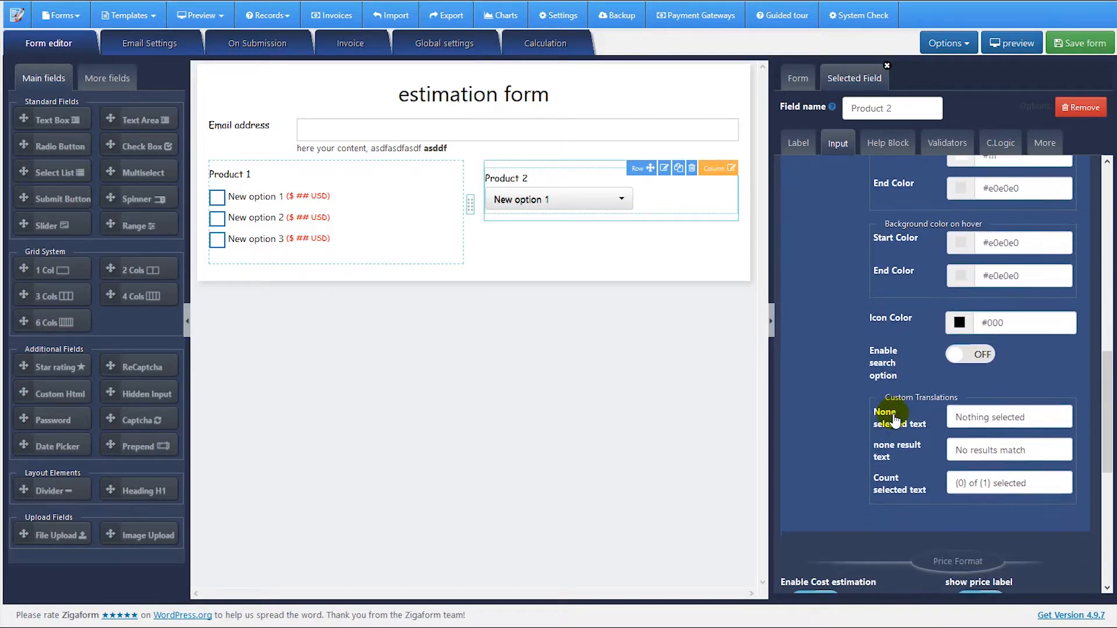
scroll(894, 418, down, 5)
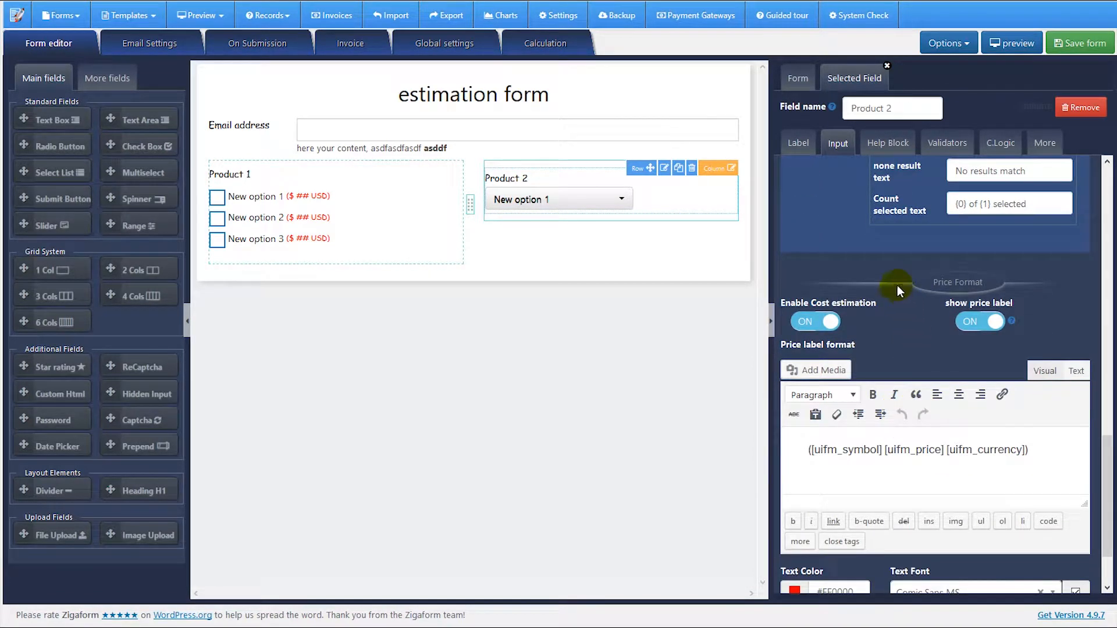
scroll(881, 329, up, 10)
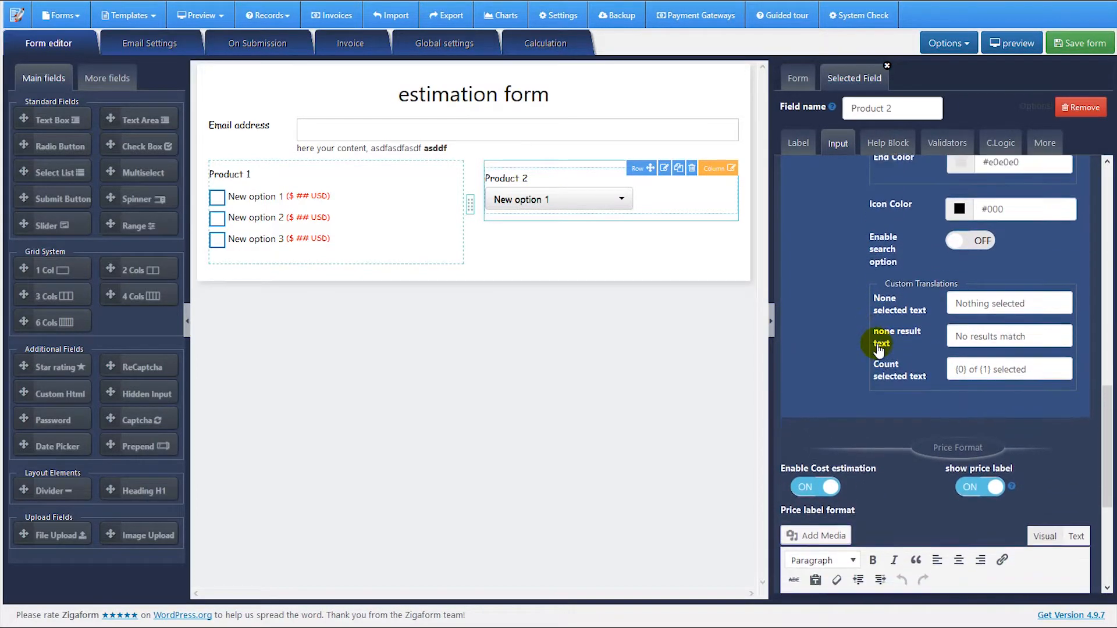
scroll(828, 358, up, 1)
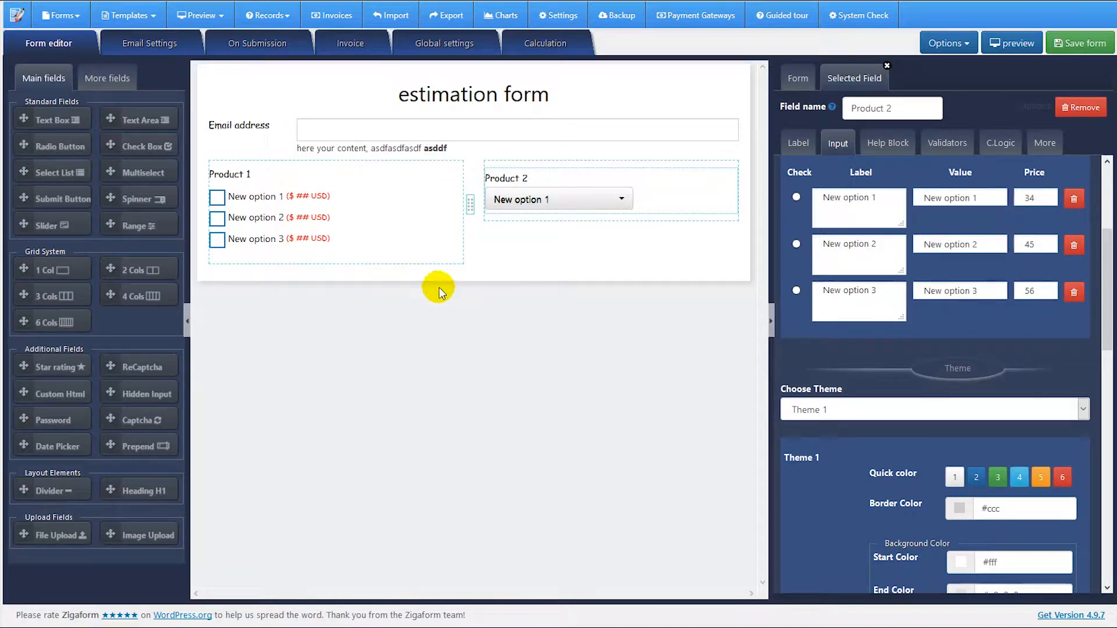
- Add a submit button below the two-column grid and set its text to "Send form"
drag(60, 200, 529, 280)
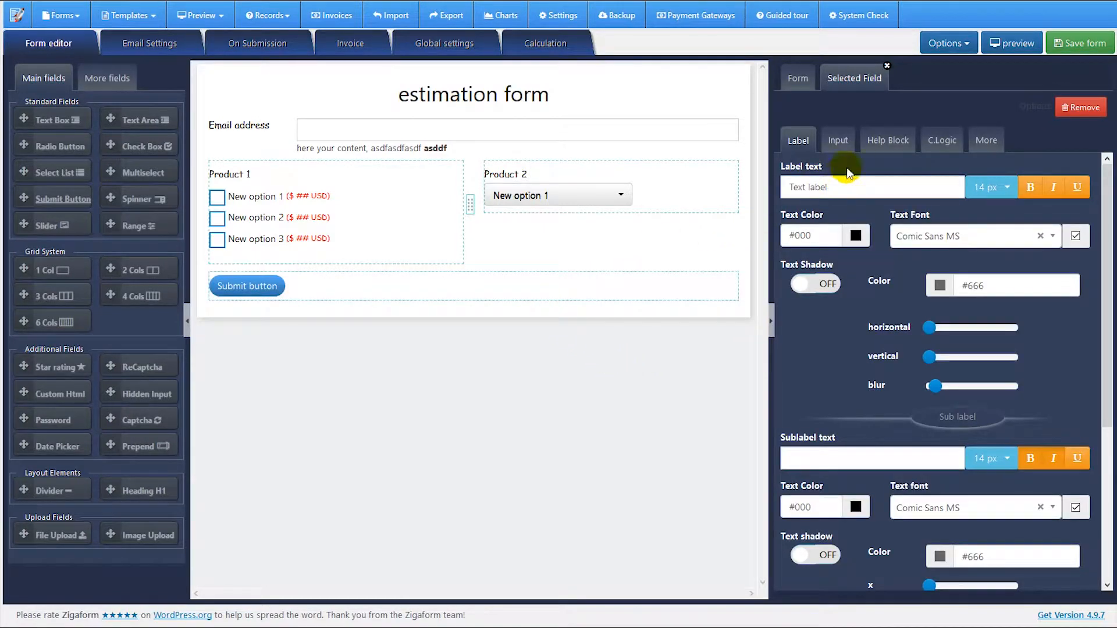
click(839, 142)
drag(864, 210, 789, 210)
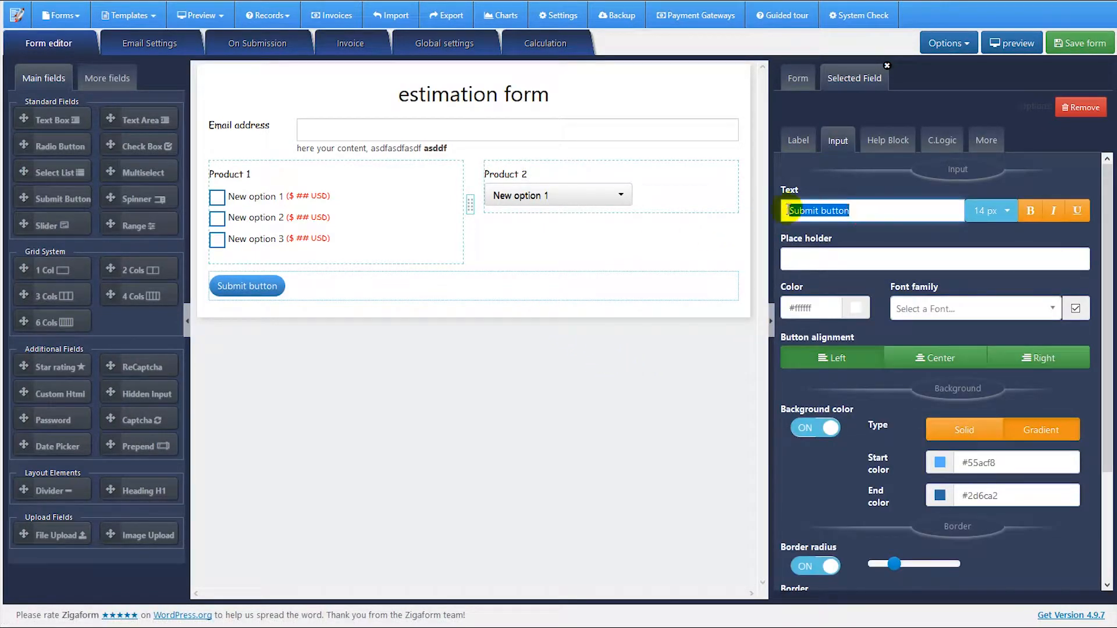
text(Send form)
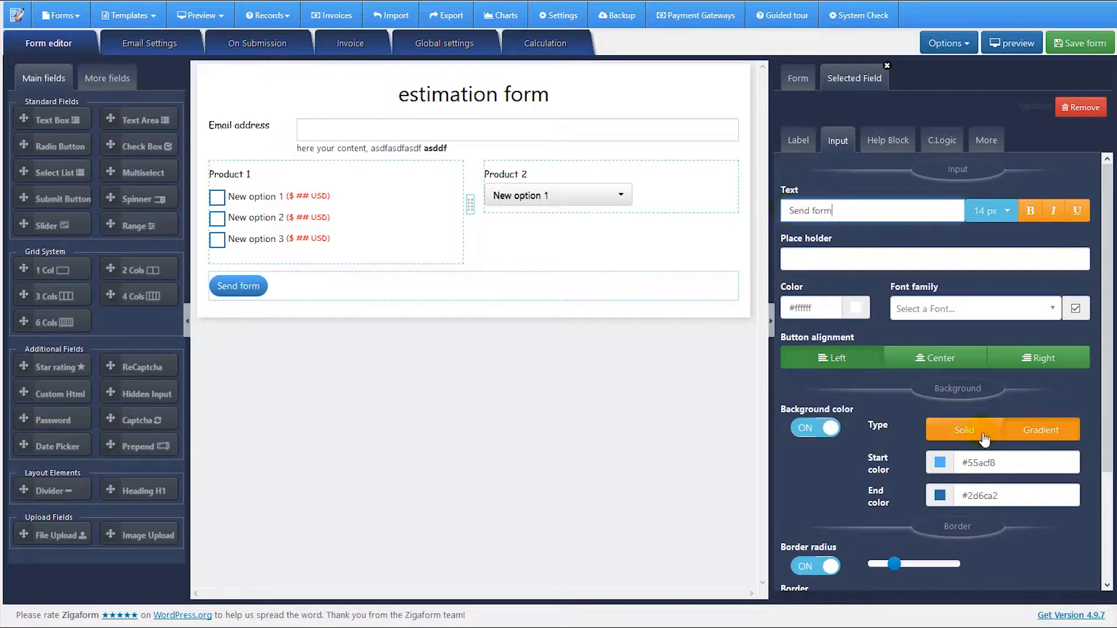
- Align the Send form button to the right
click(1029, 358)
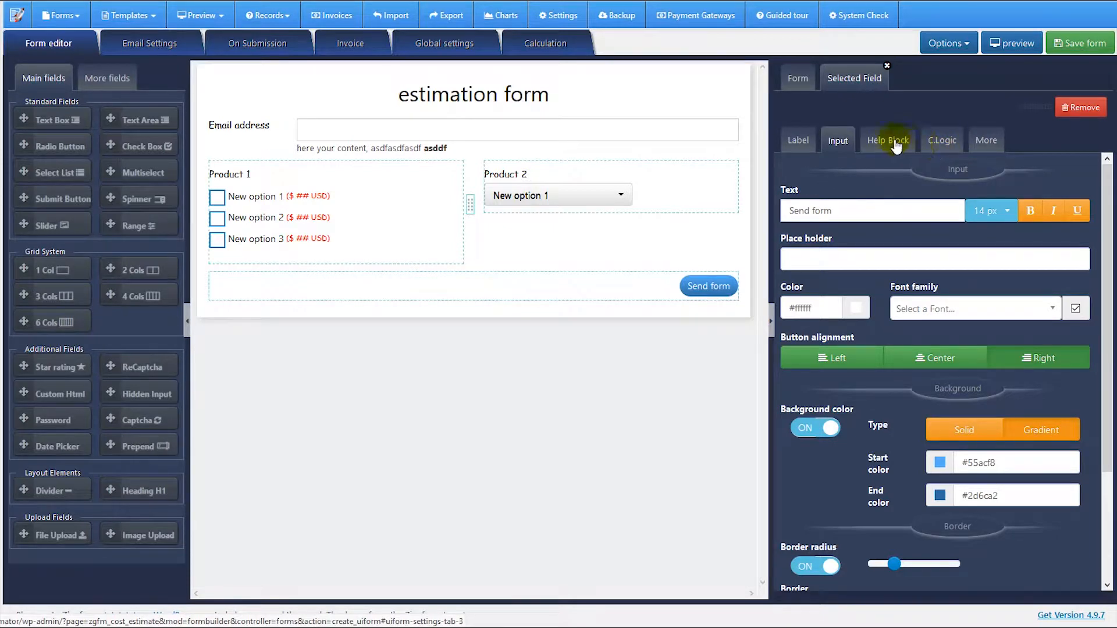
- Set the form skin's solid background color to light green #ace4c0
click(797, 77)
click(945, 410)
drag(881, 465, 862, 426)
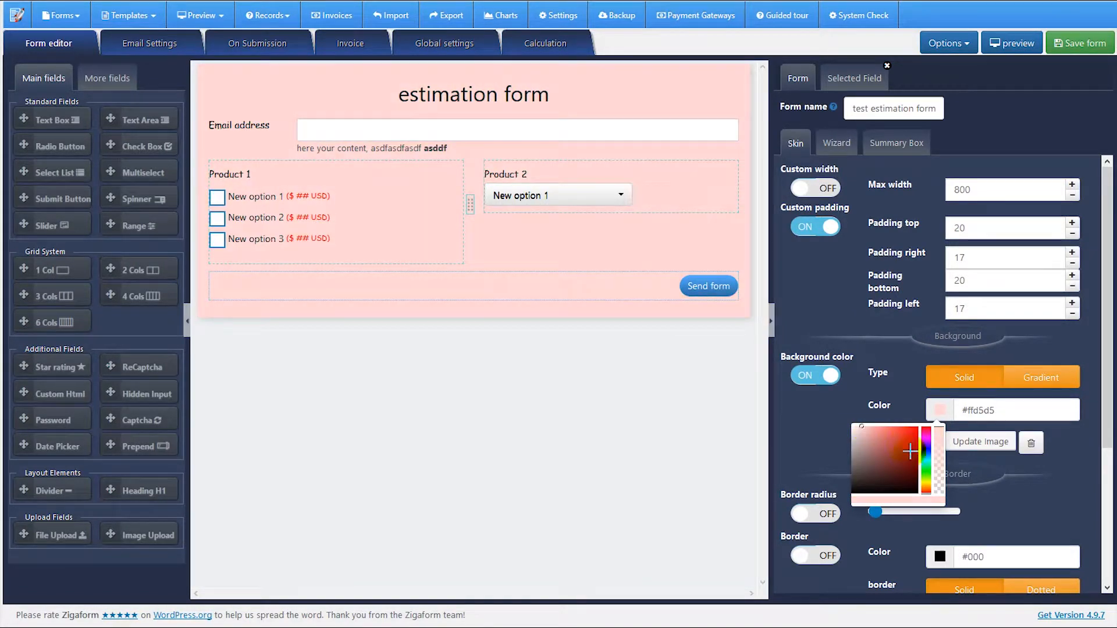
click(926, 464)
click(937, 408)
click(927, 466)
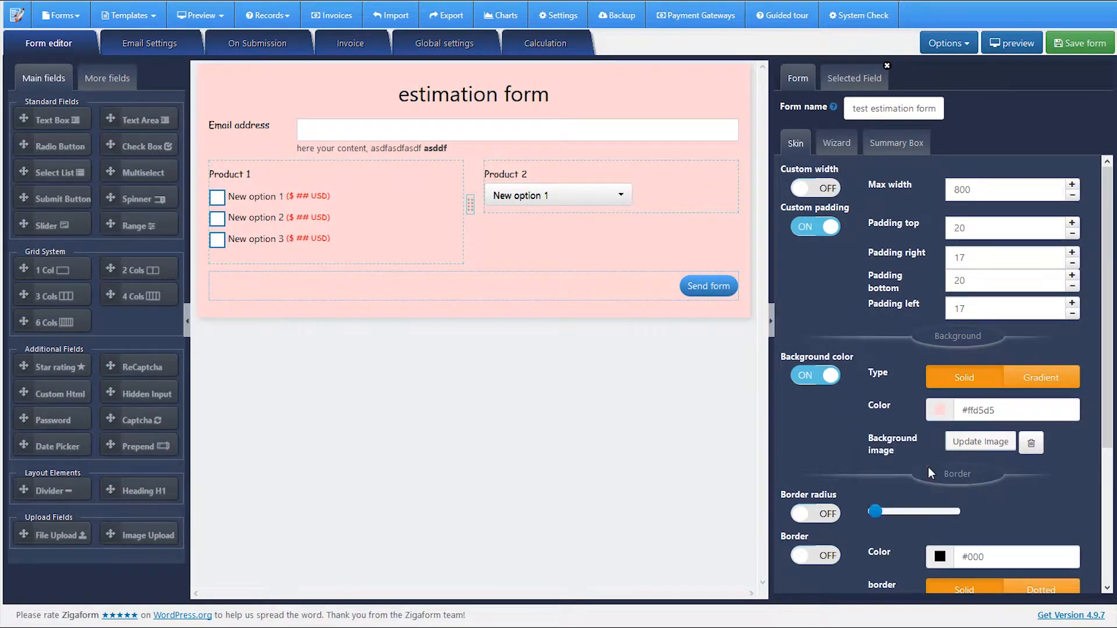
click(941, 406)
click(934, 466)
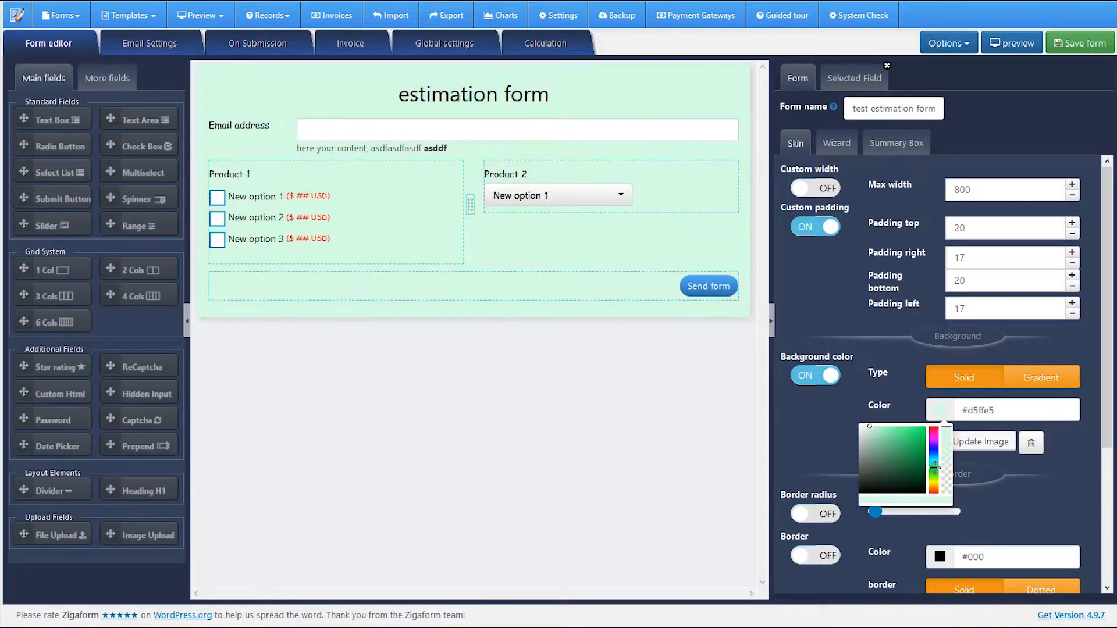
mouse_move(923, 447)
mouse_down()
mouse_move(872, 444)
mouse_move(875, 433)
mouse_up()
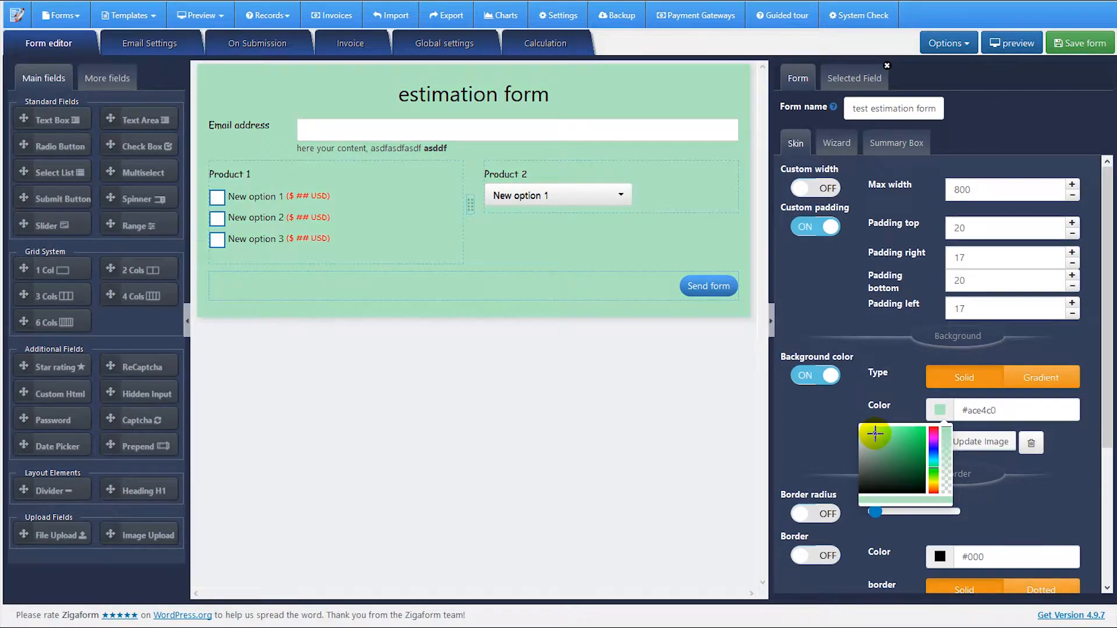
click(826, 301)
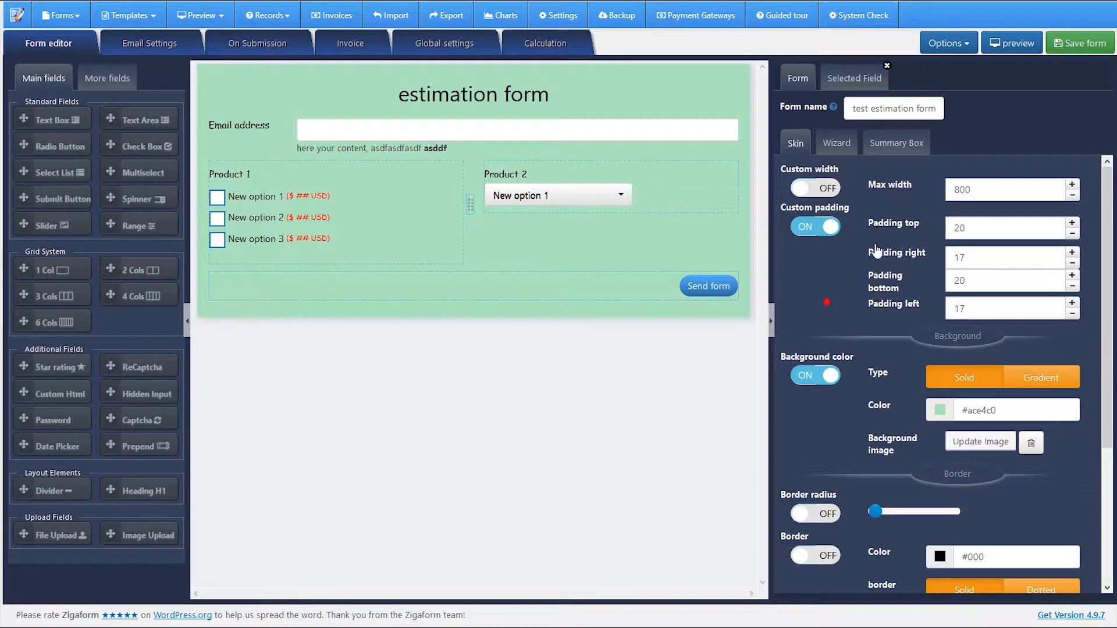
- Enable the form's summary box and set its position to Right
click(885, 147)
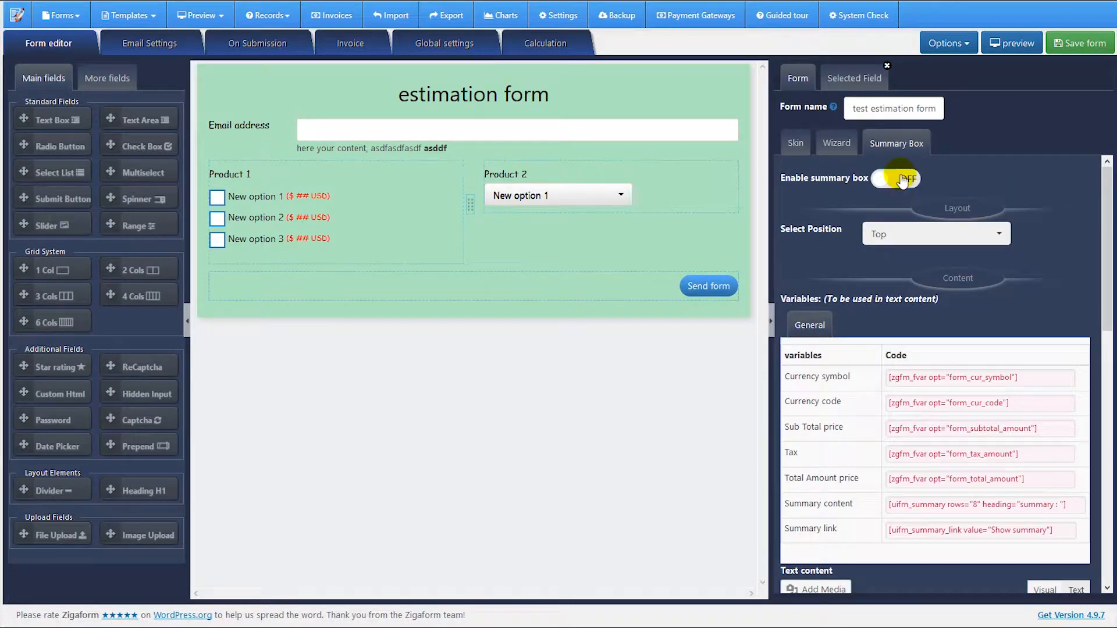
click(902, 181)
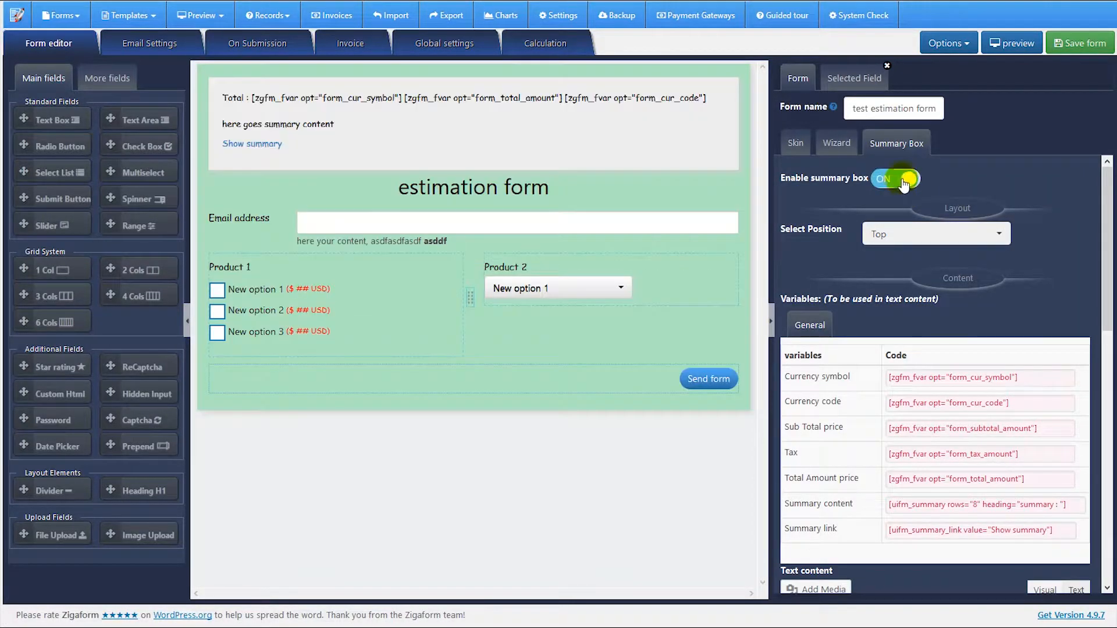
click(930, 235)
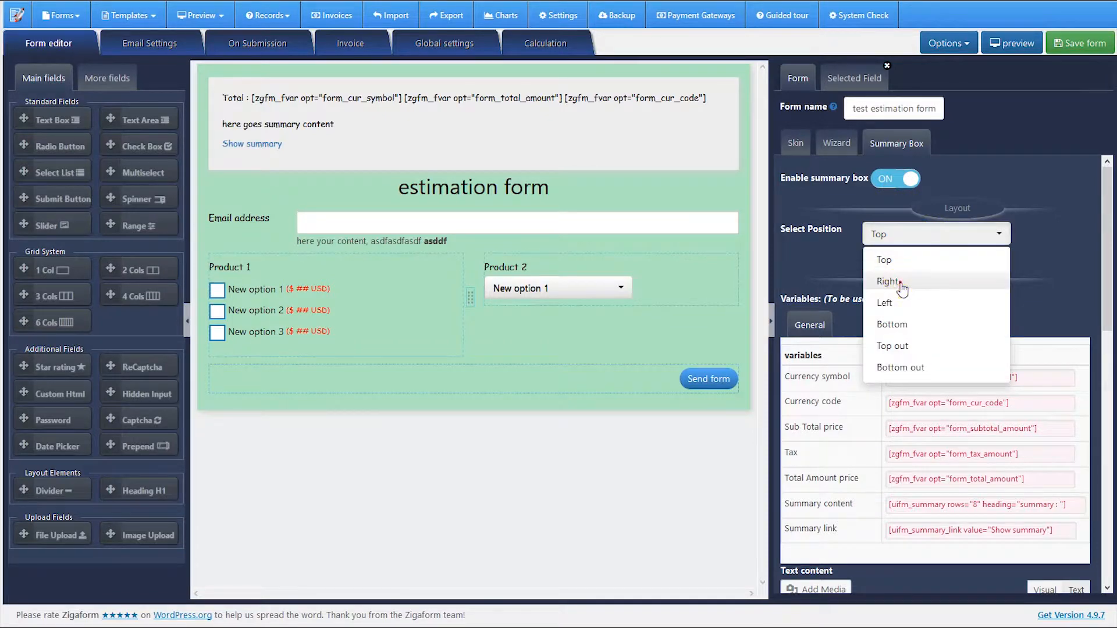
click(900, 283)
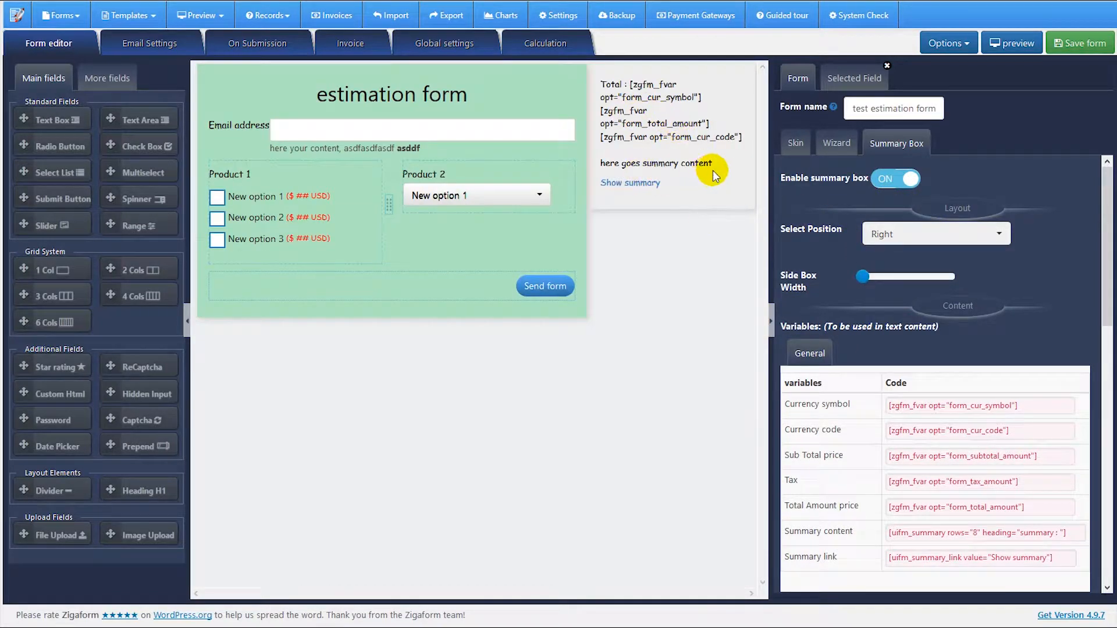
click(853, 284)
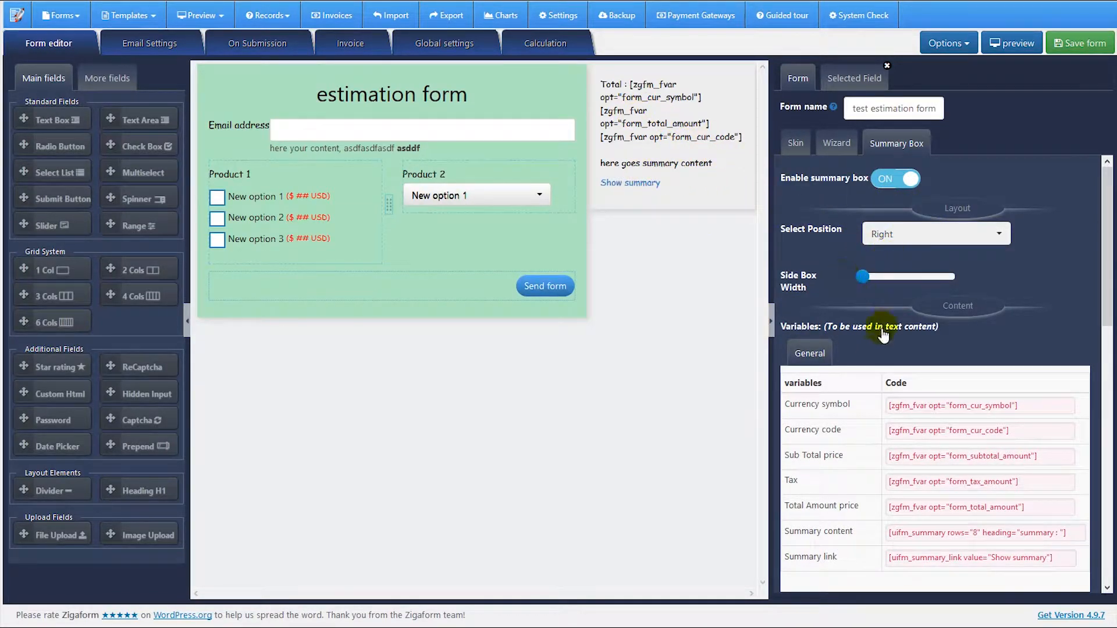
- Set the summary box's solid background color to light pink #ffc8c8
scroll(880, 392, down, 4)
scroll(877, 393, down, 5)
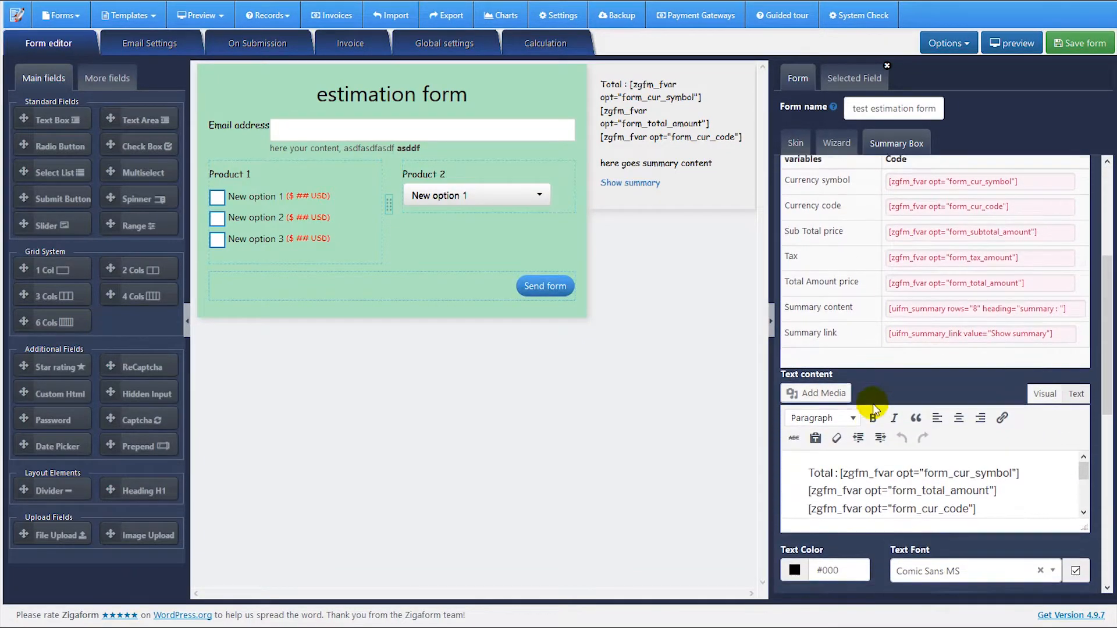
scroll(957, 482, down, 1)
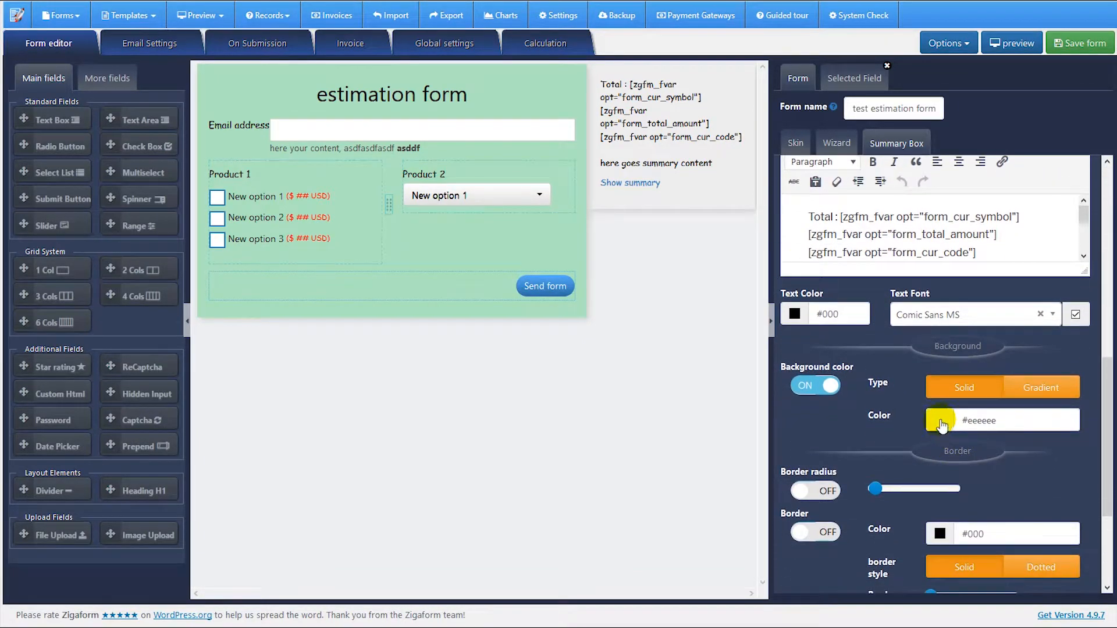
click(940, 420)
drag(916, 438, 865, 440)
click(705, 295)
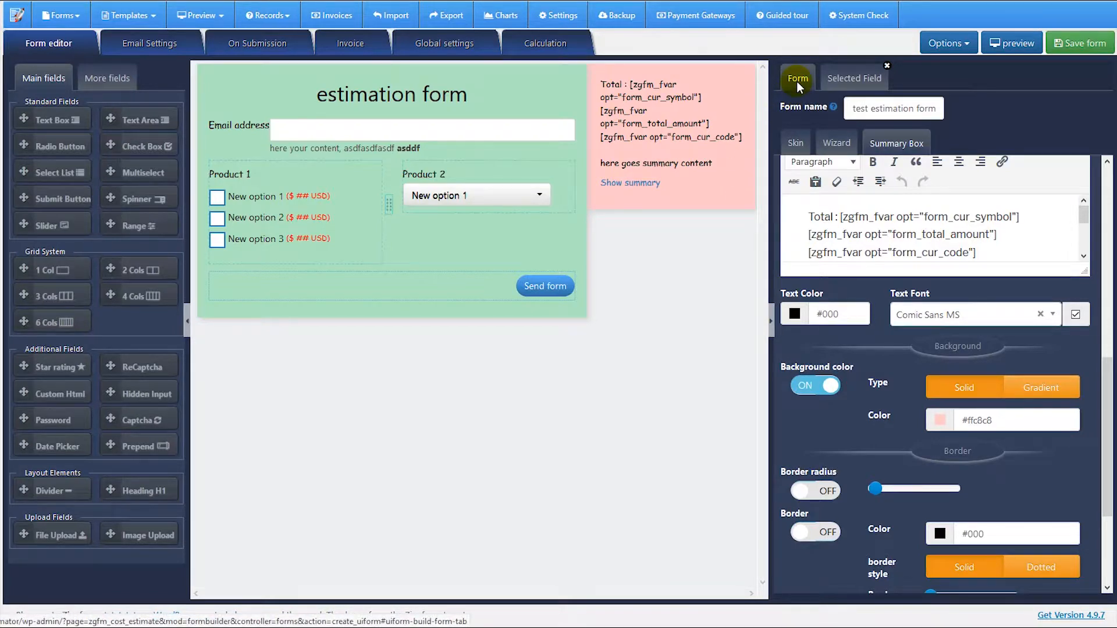
- Turn on the border radius and the border in the form's skin settings
click(796, 143)
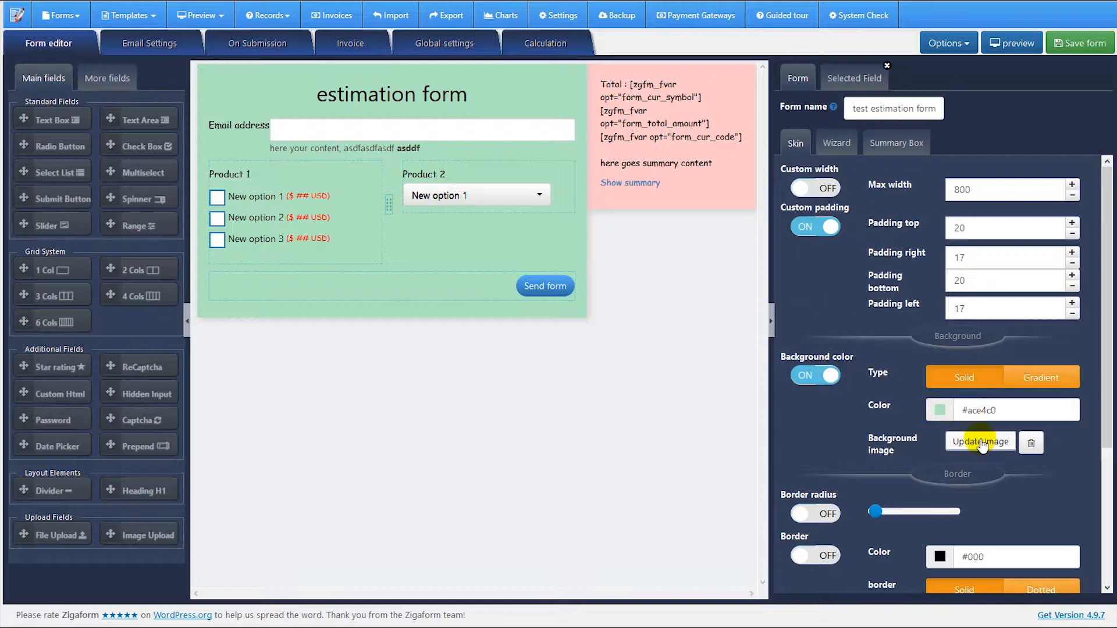
drag(1101, 395, 1098, 461)
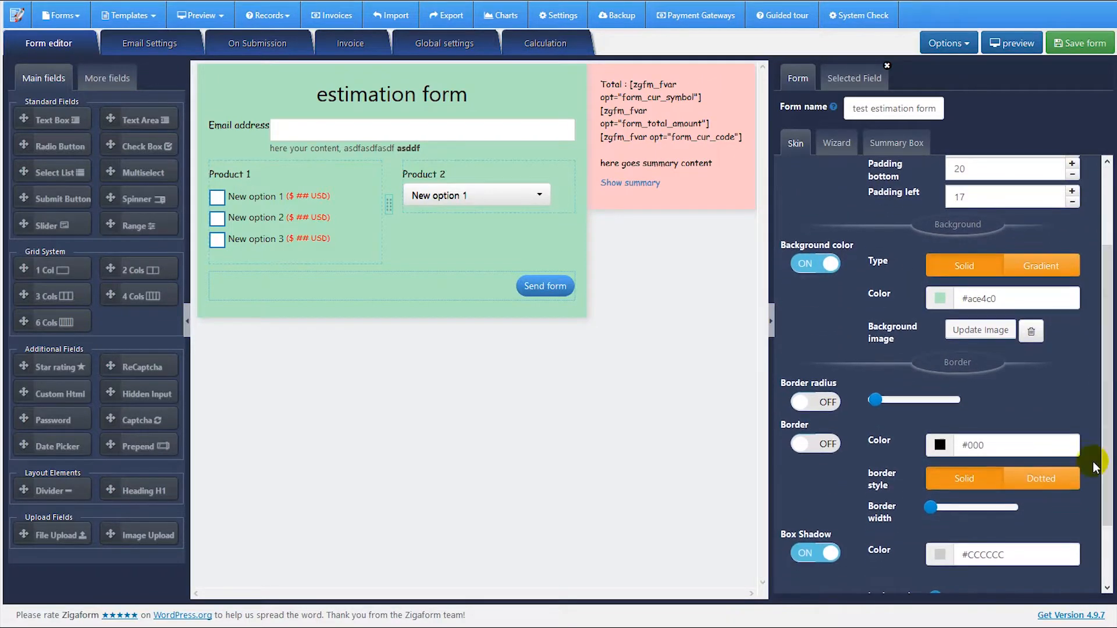
click(832, 443)
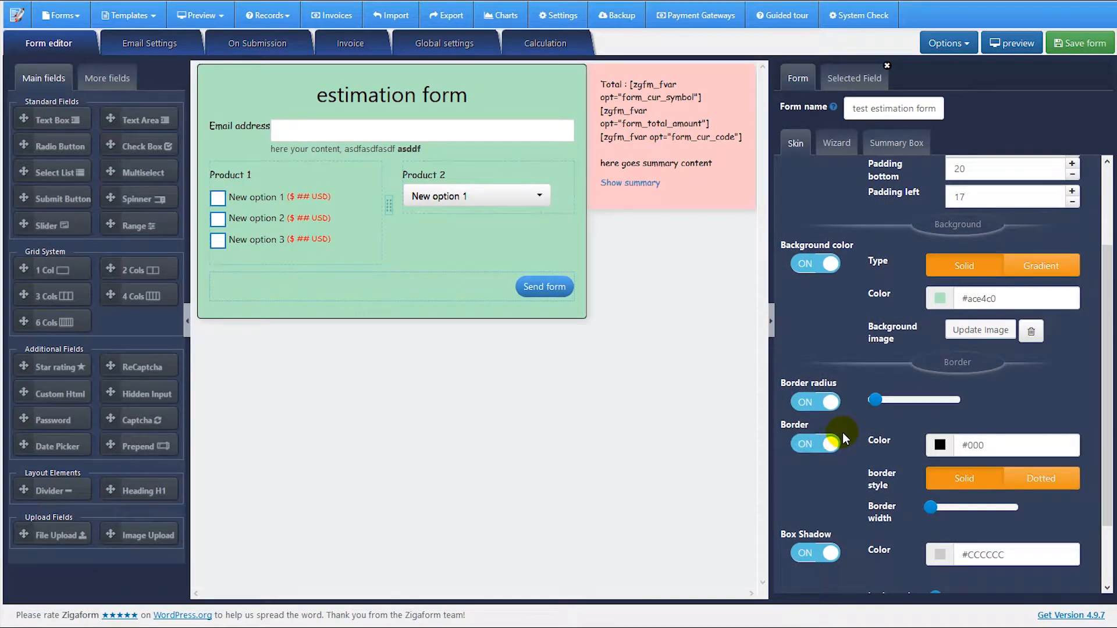
scroll(1093, 402, up, 1)
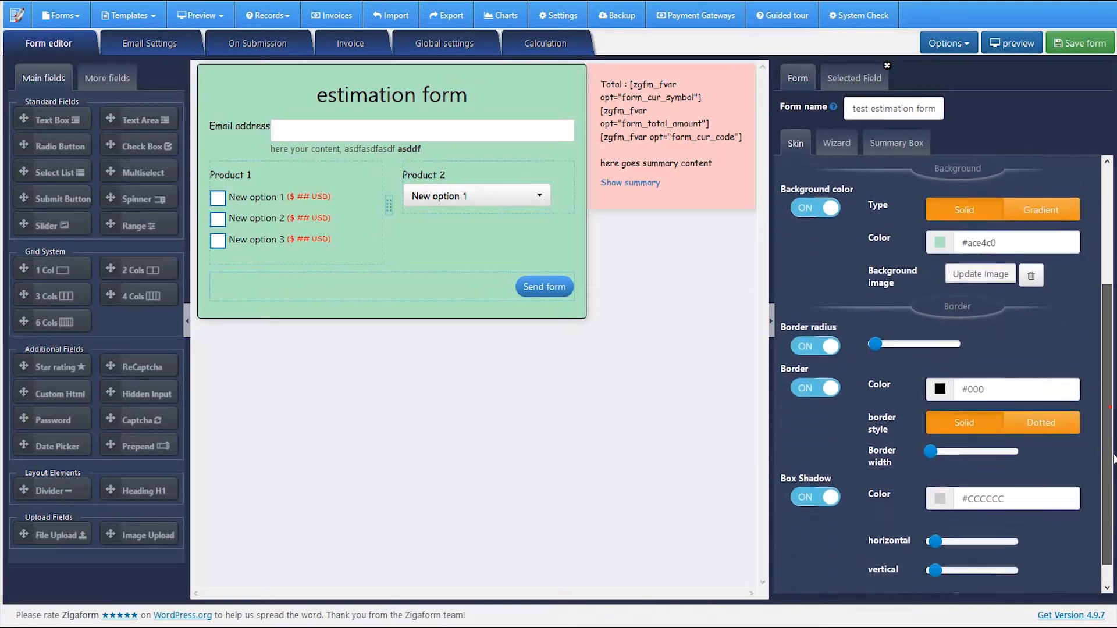
drag(1107, 366, 1106, 249)
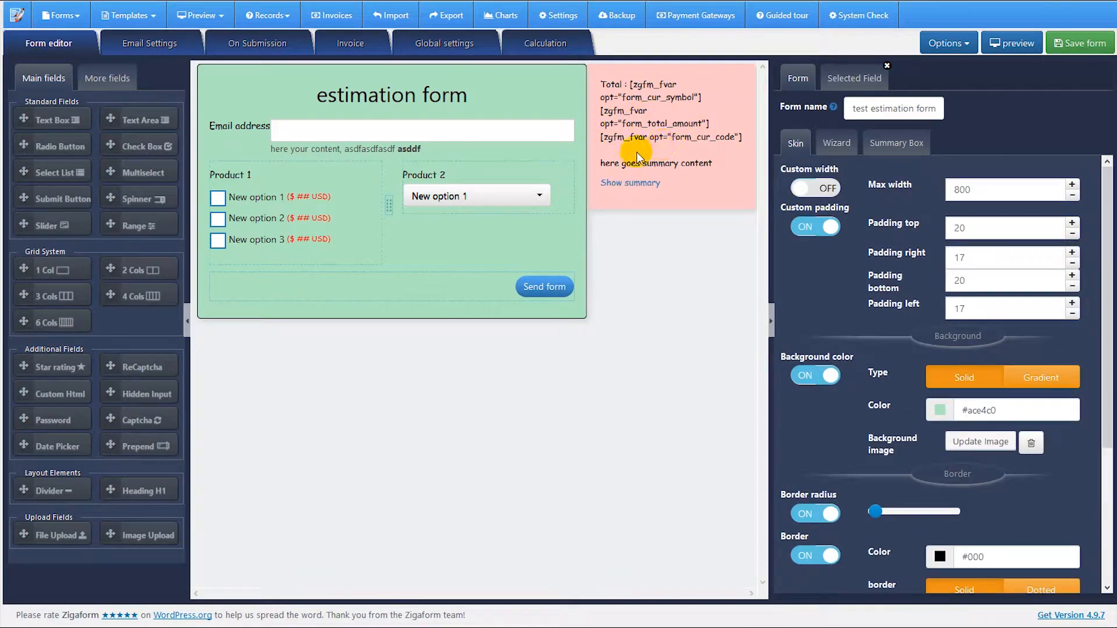
- Look through the email settings for the sender address and the admin email's recipient and subject
click(150, 44)
drag(130, 134, 19, 123)
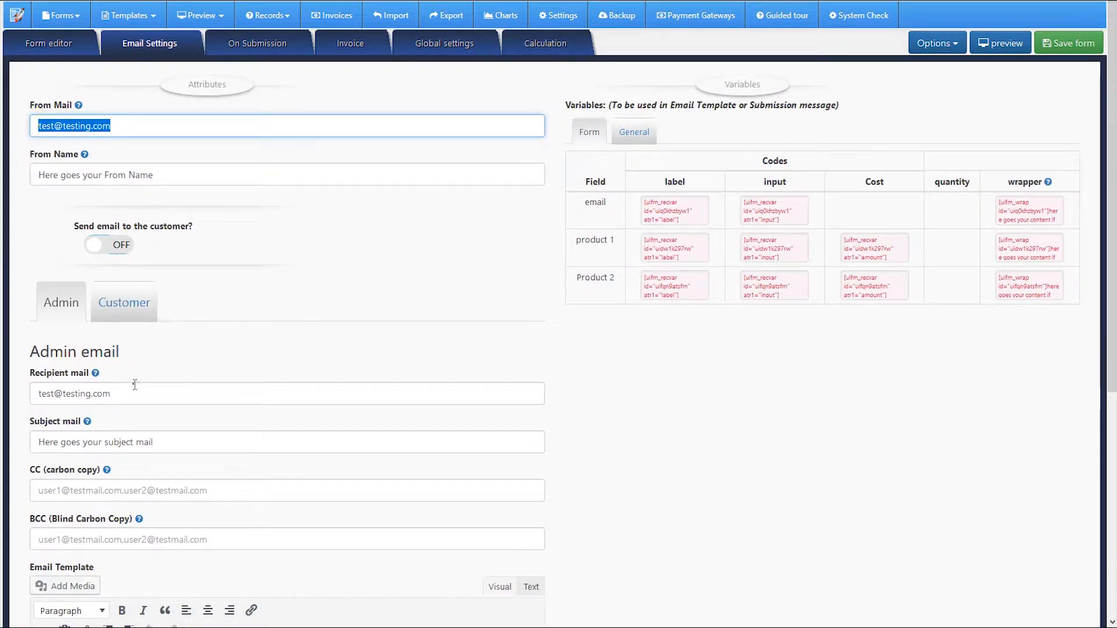
click(154, 393)
scroll(249, 250, down, 2)
scroll(219, 289, down, 2)
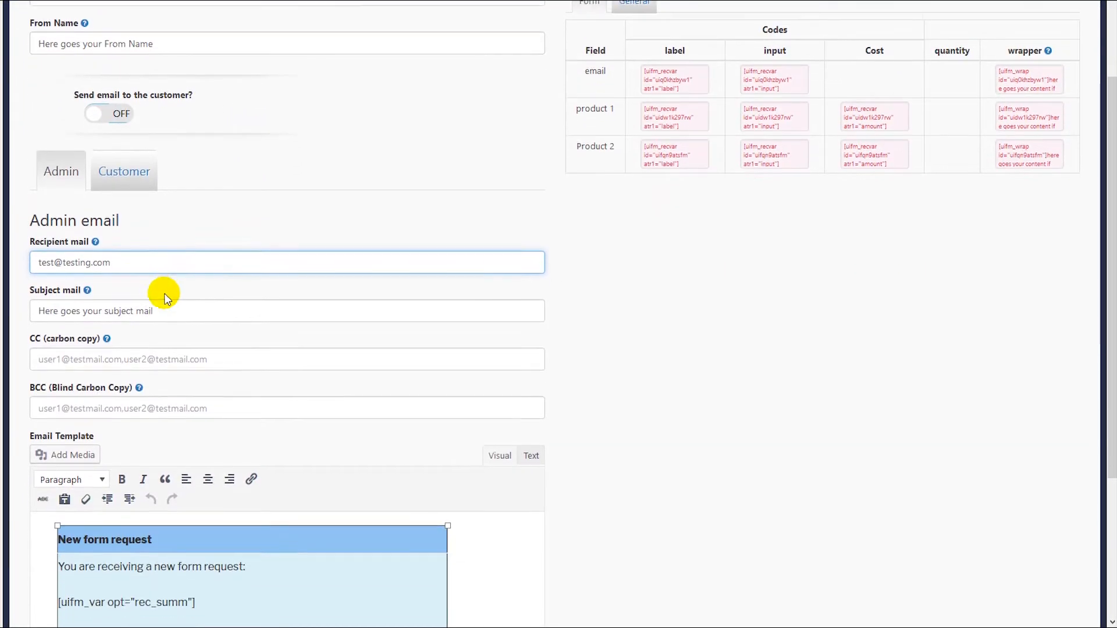
click(176, 314)
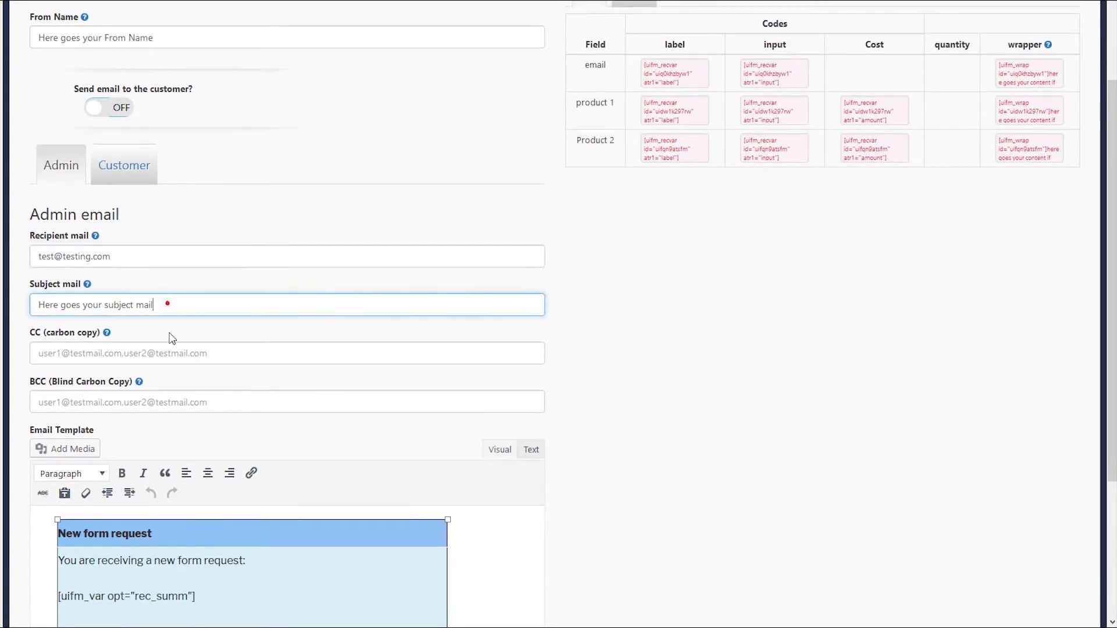
- Examine the admin email template in both its visual and its HTML source view
scroll(182, 378, down, 4)
drag(206, 472, 63, 420)
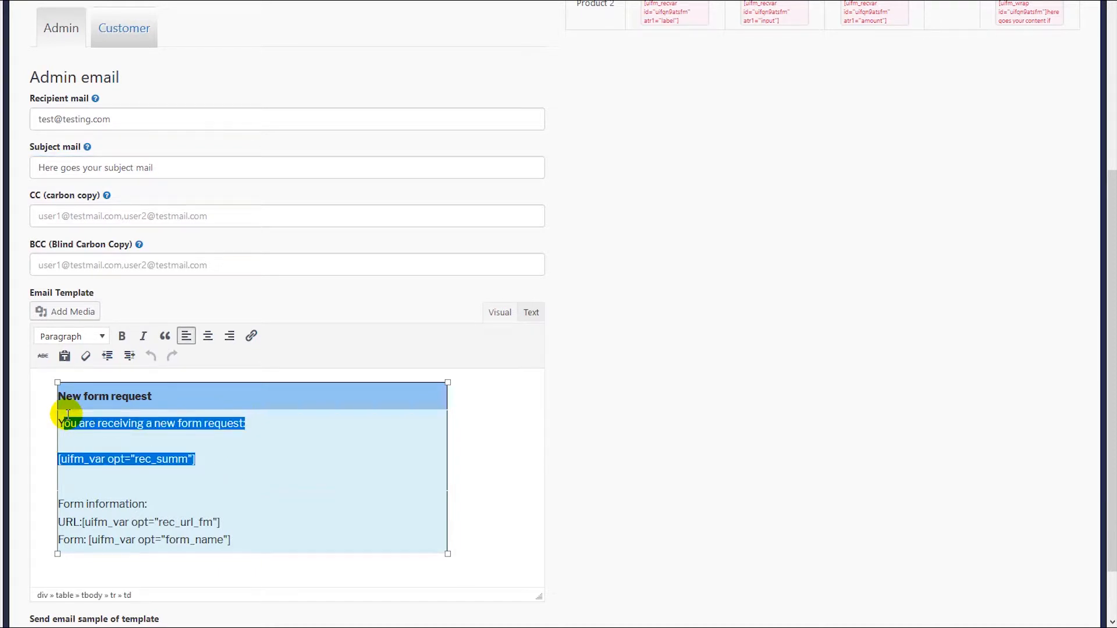
click(531, 312)
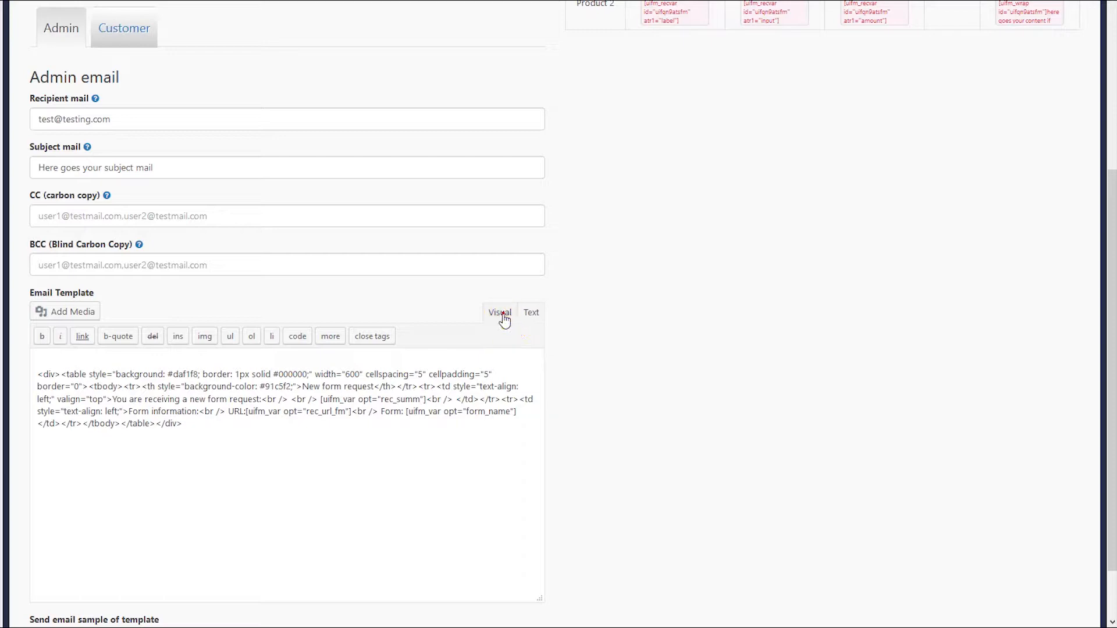
click(503, 313)
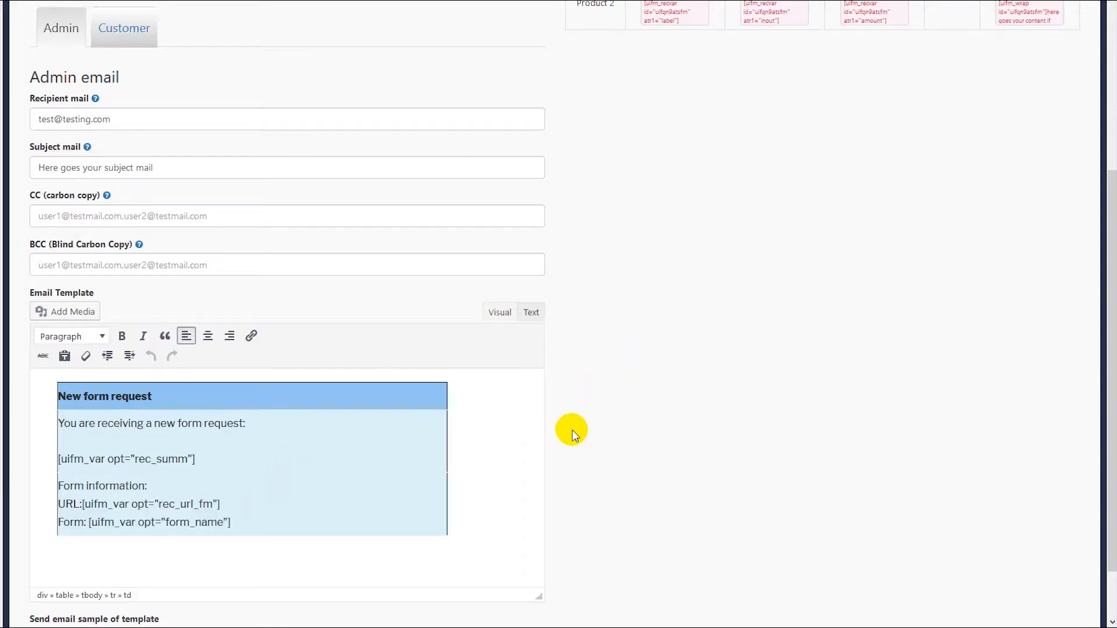
scroll(571, 430, up, 5)
scroll(570, 431, down, 4)
scroll(571, 431, up, 4)
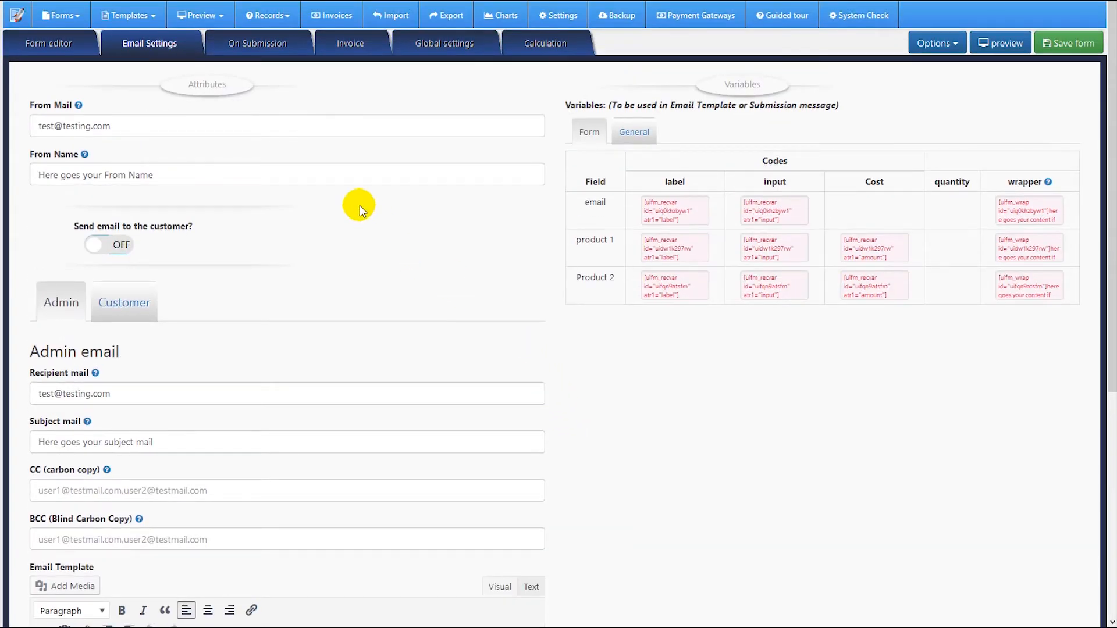
- Add "here your message" to the end of the success message displayed on submission
click(257, 43)
click(256, 182)
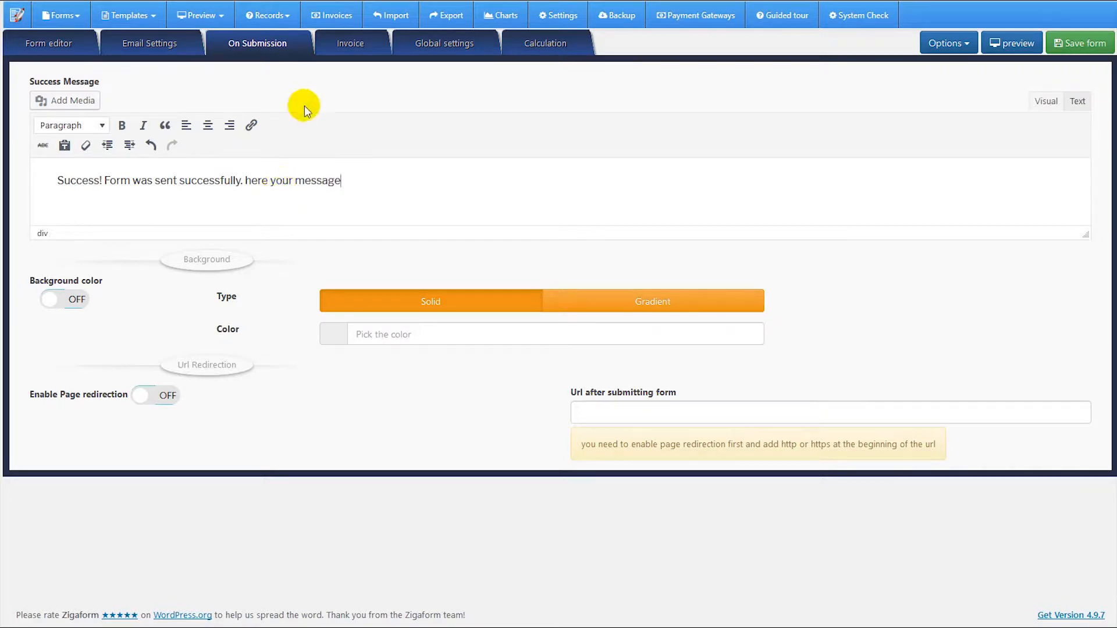
- Try the email field as the source for the invoice's To - text 1 and reset it to Select Field
click(352, 44)
click(272, 102)
click(420, 105)
click(642, 108)
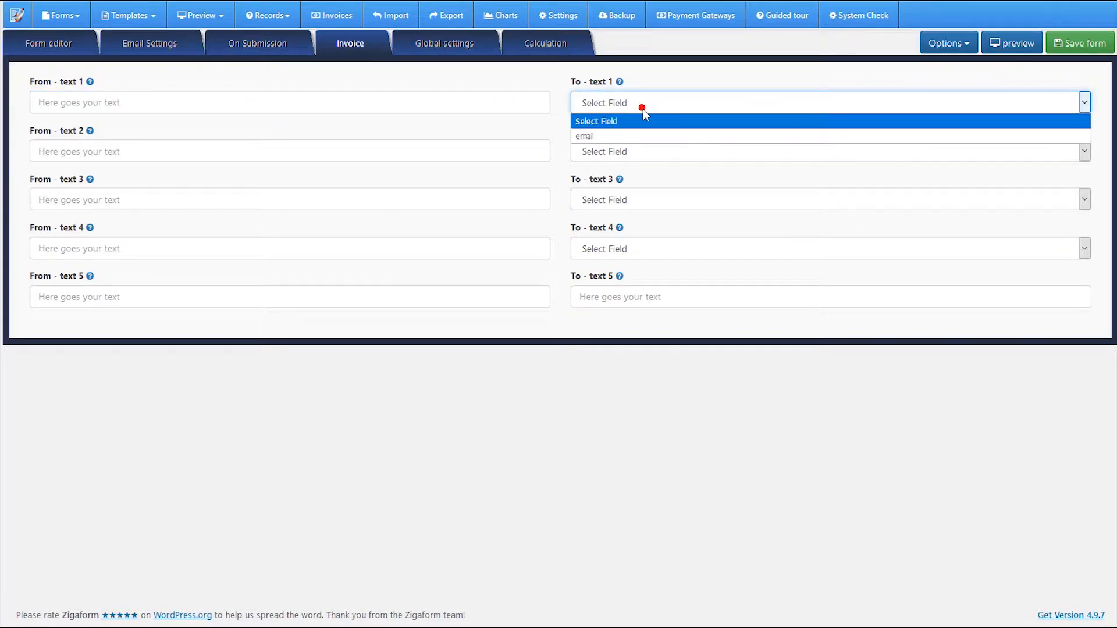
click(605, 136)
click(647, 101)
click(614, 121)
click(424, 100)
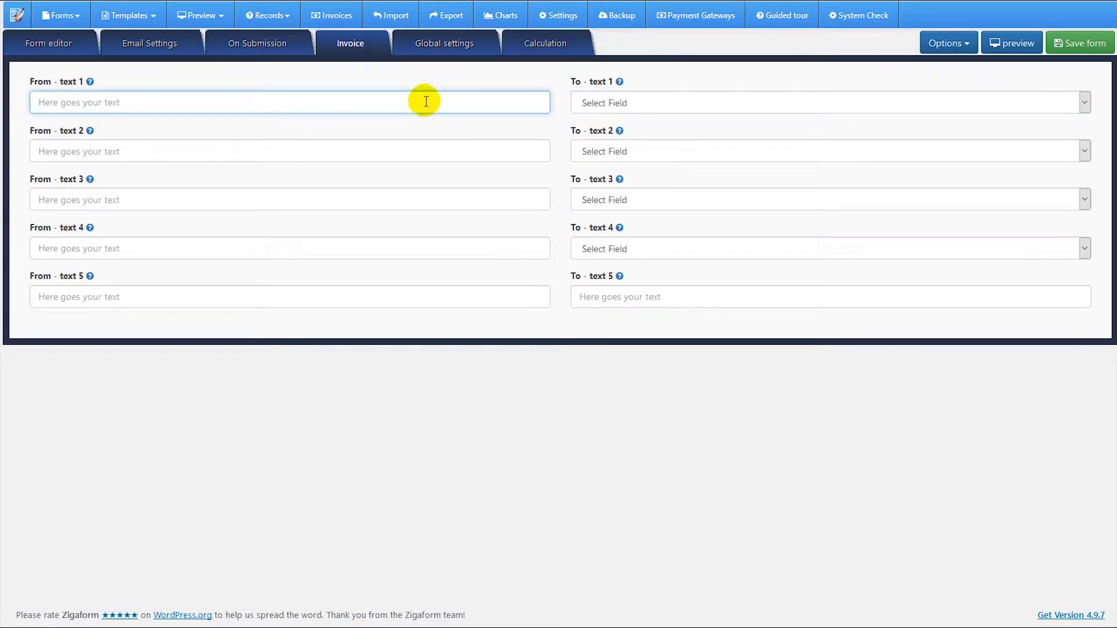
- Look through the global settings for main options, form import and price, examining the currency code and symbol
click(436, 45)
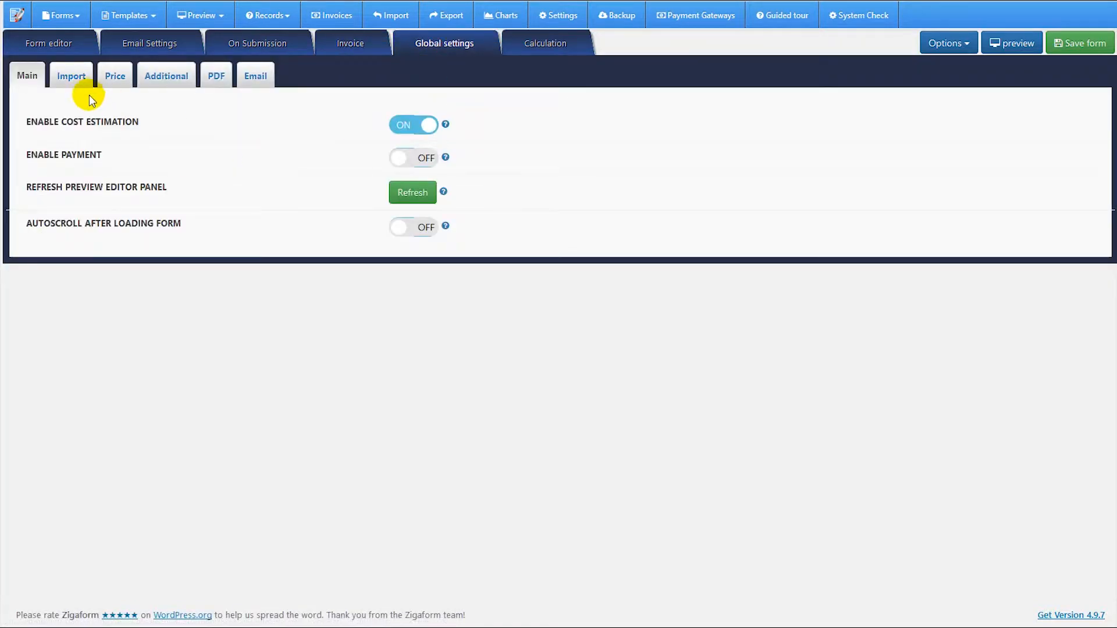
click(71, 81)
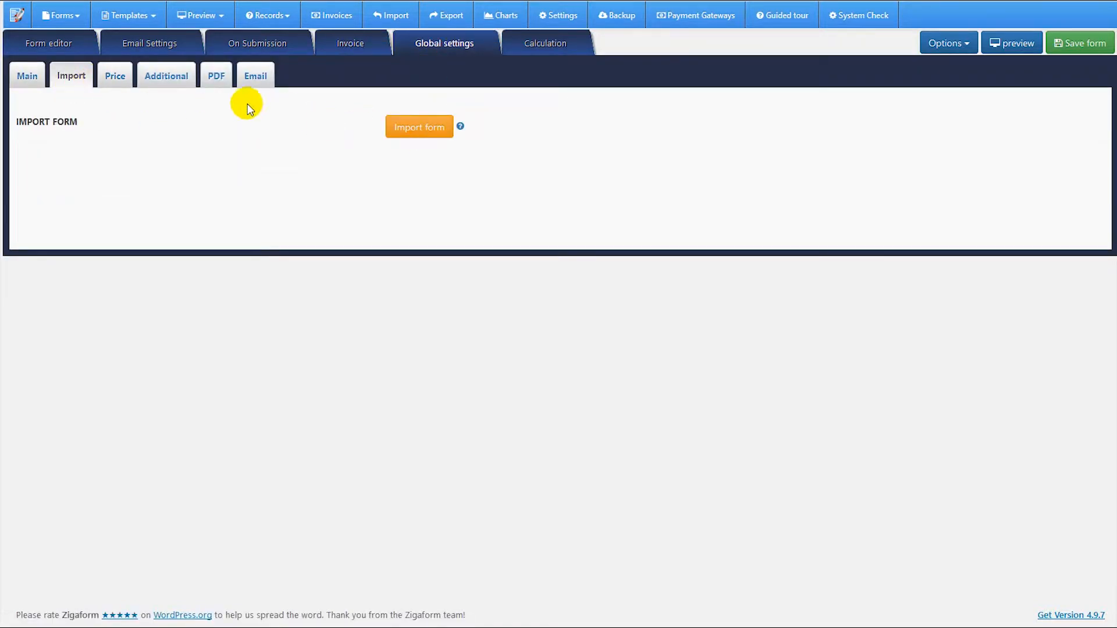
click(115, 81)
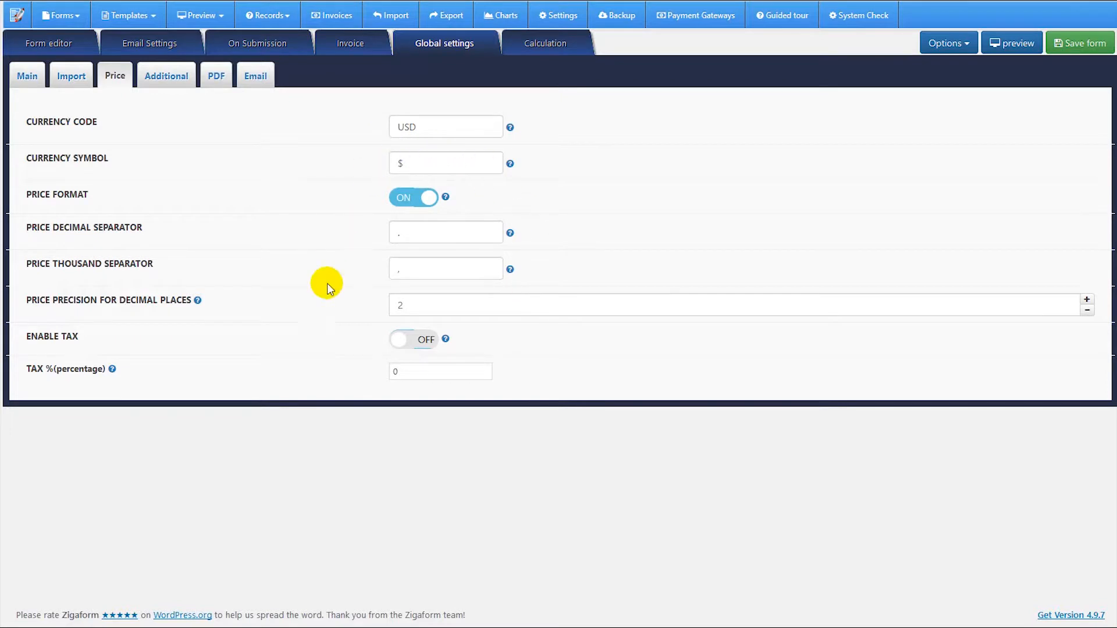
double_click(405, 127)
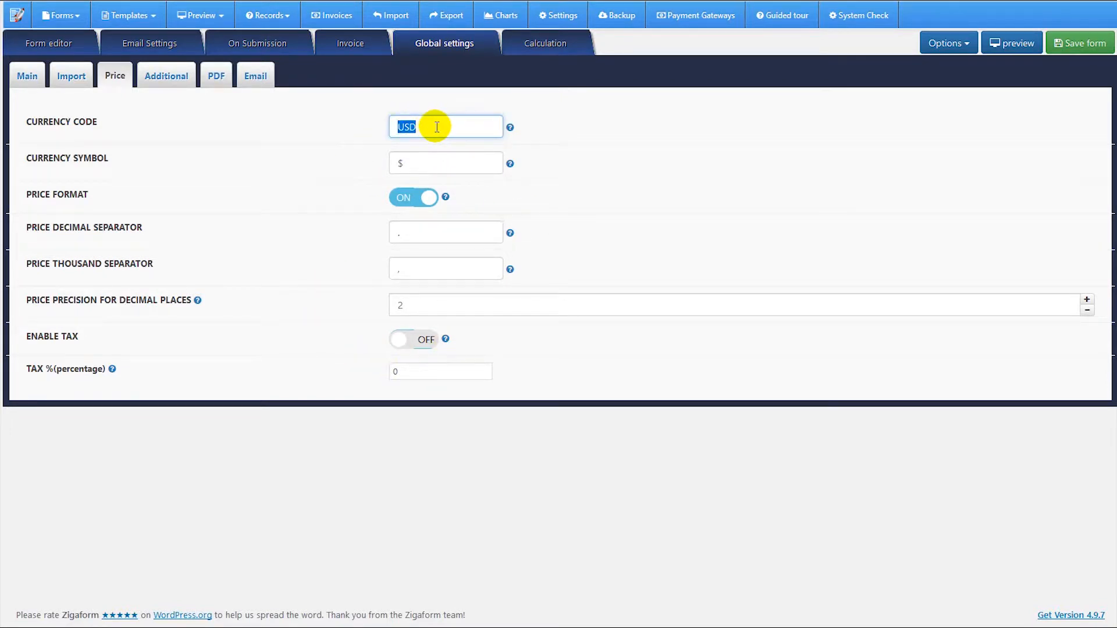
click(437, 127)
drag(415, 127, 391, 126)
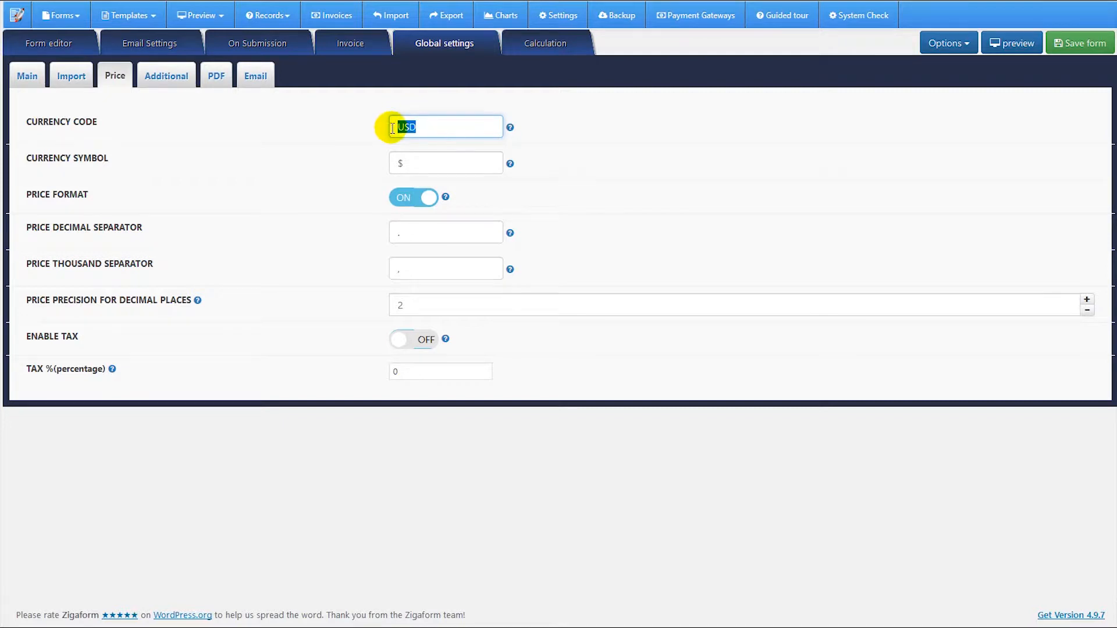
click(432, 126)
click(419, 158)
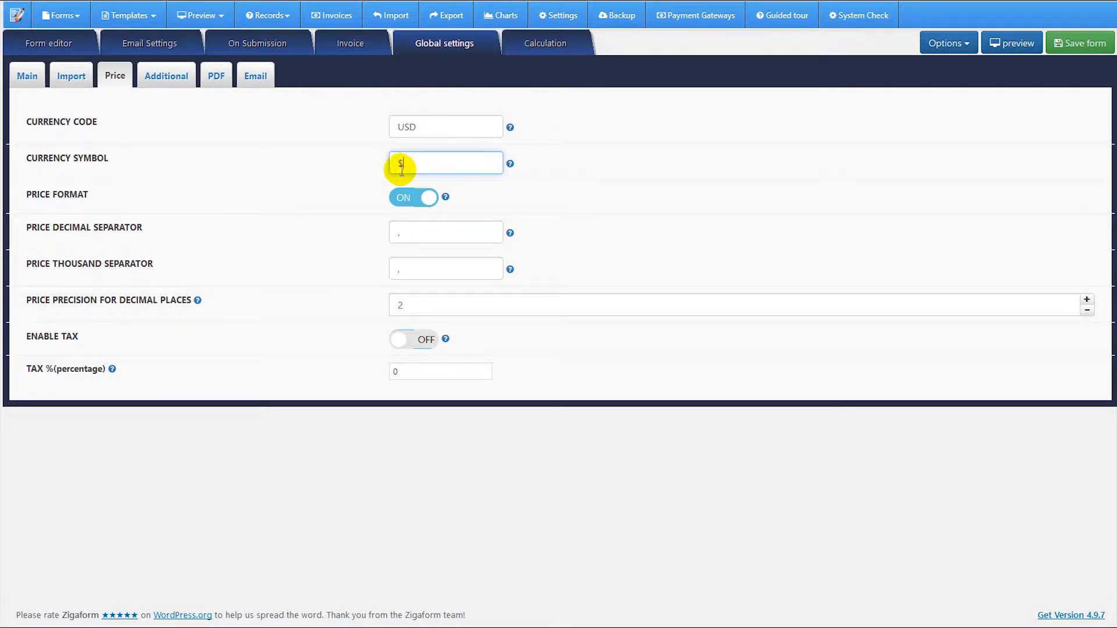
- Look through the price format, additional CSS and JavaScript, PDF and email global settings, plus the math calculation options
click(407, 203)
click(421, 199)
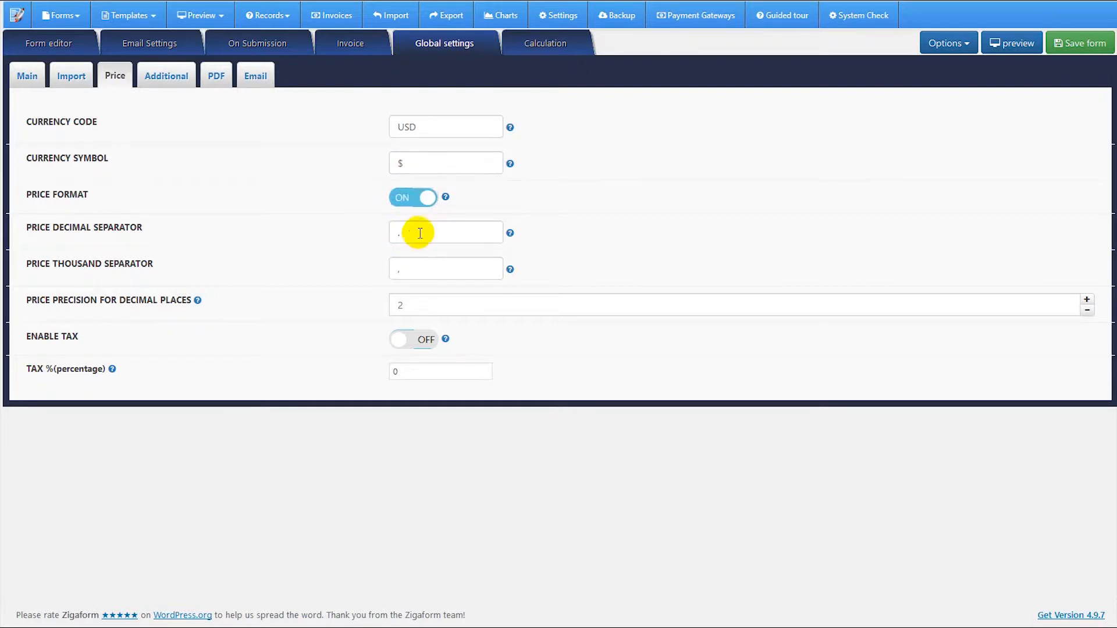
click(185, 78)
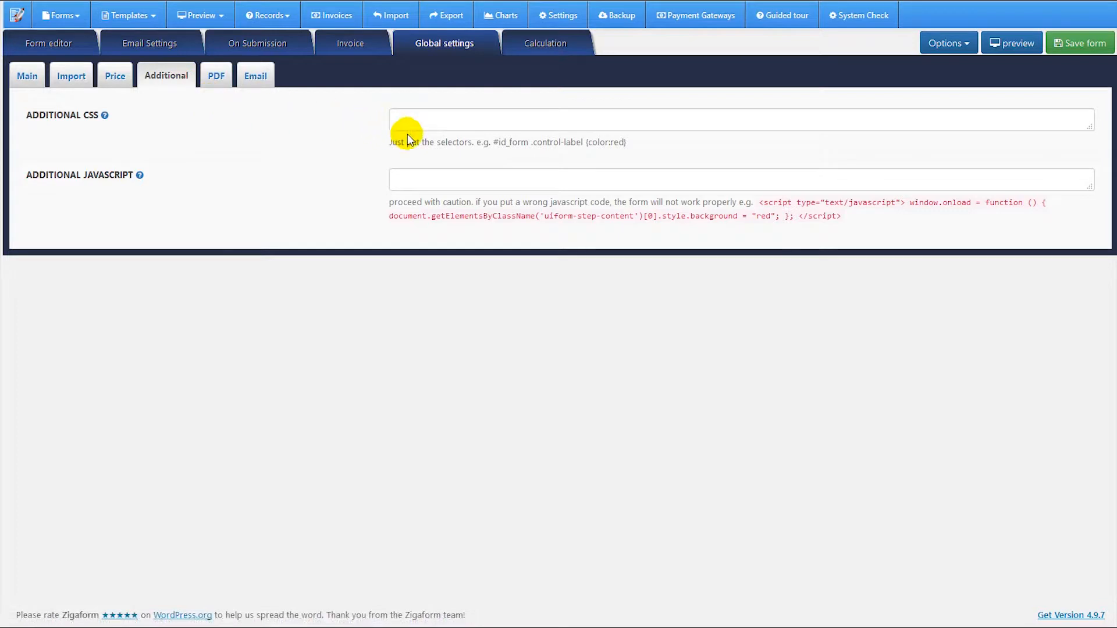
click(438, 119)
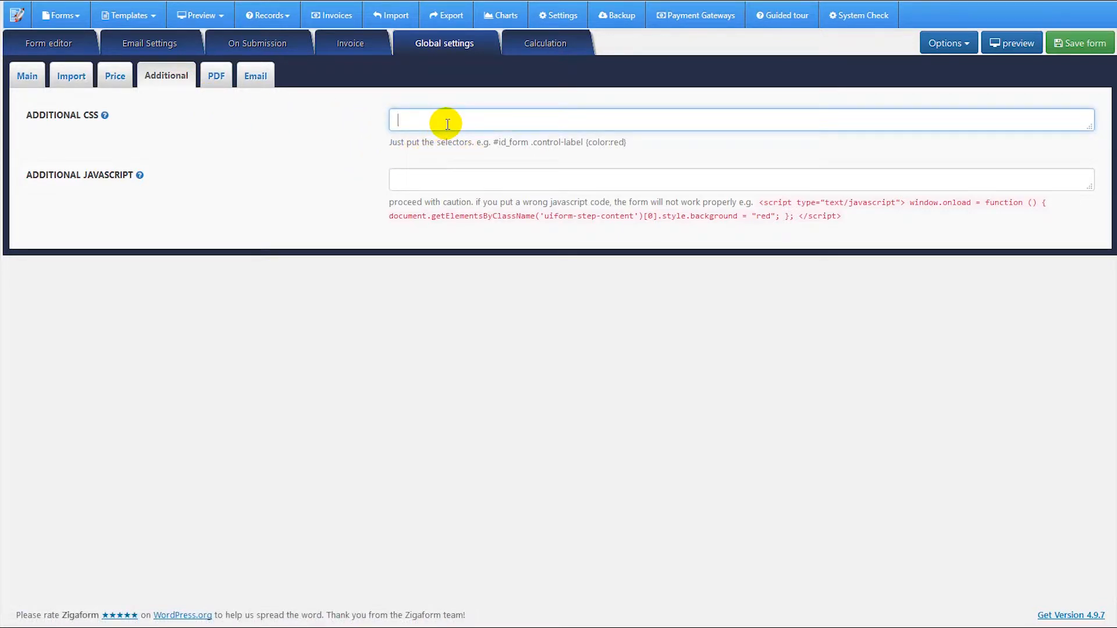
click(454, 179)
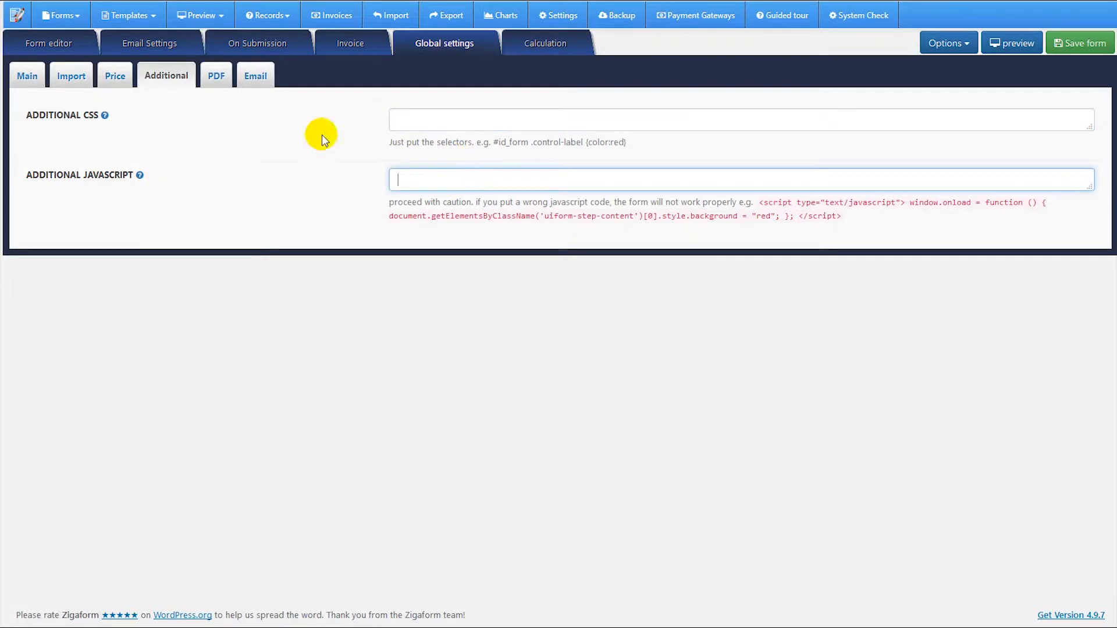
click(217, 81)
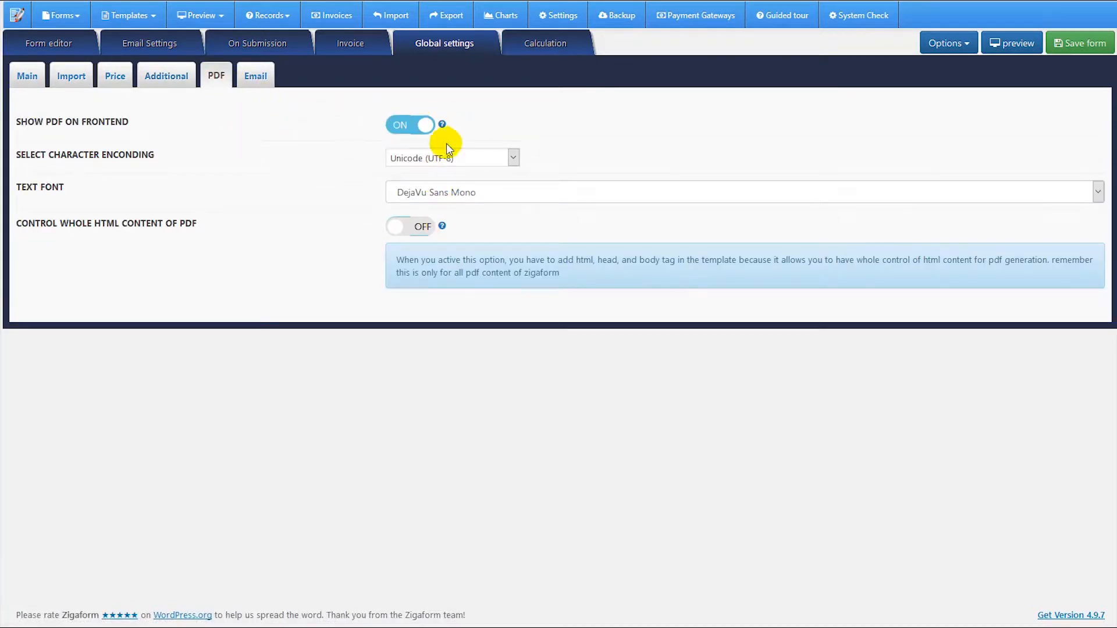
click(259, 80)
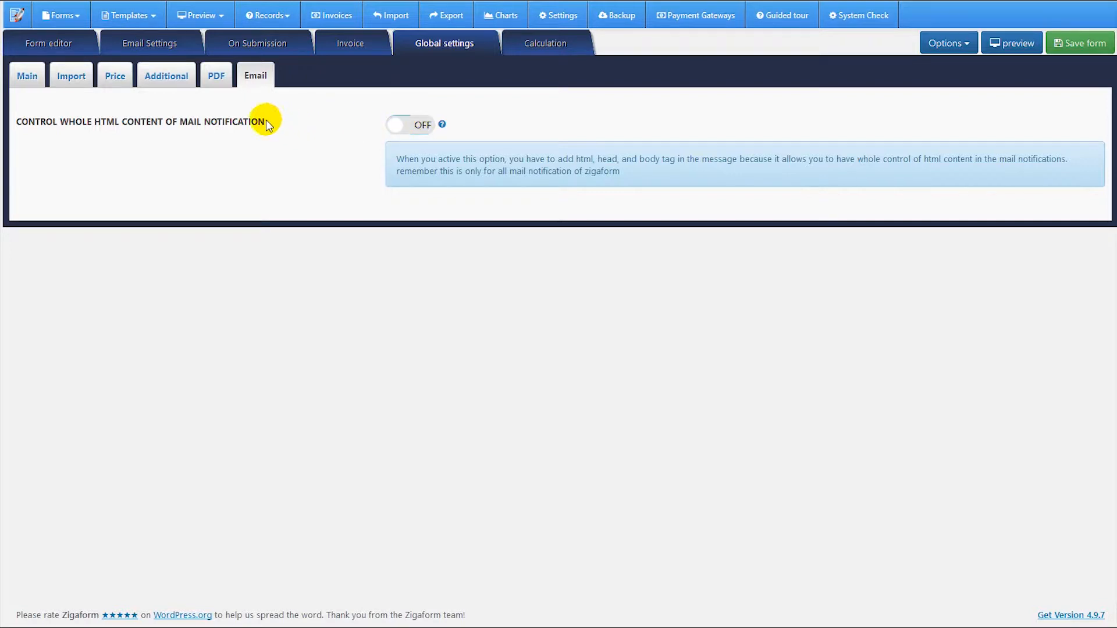
drag(266, 120, 195, 121)
click(116, 105)
click(28, 75)
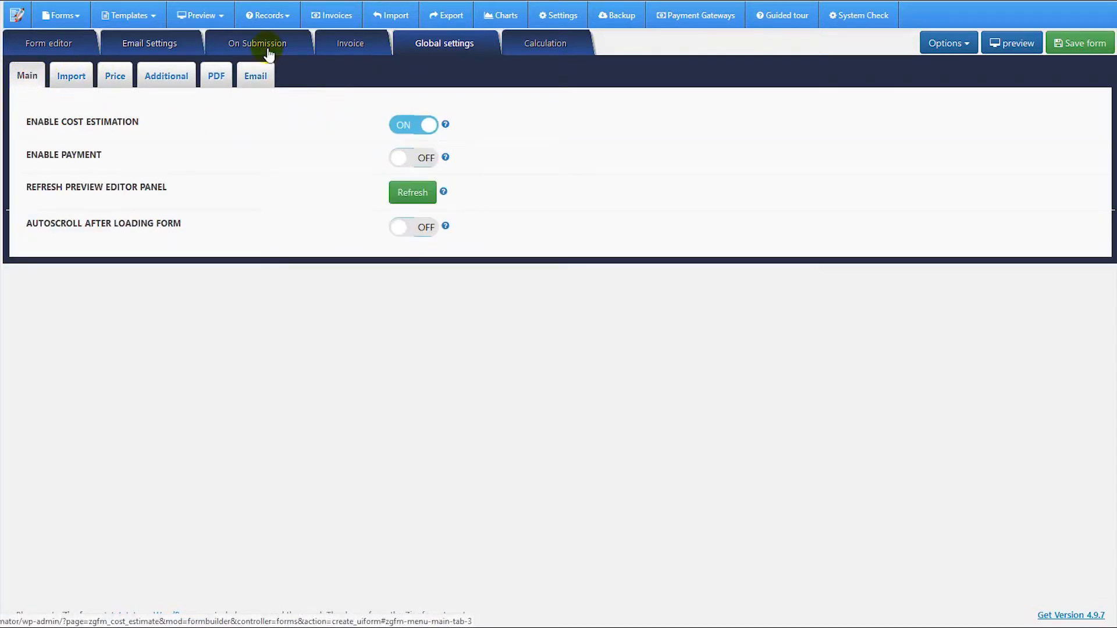
click(533, 56)
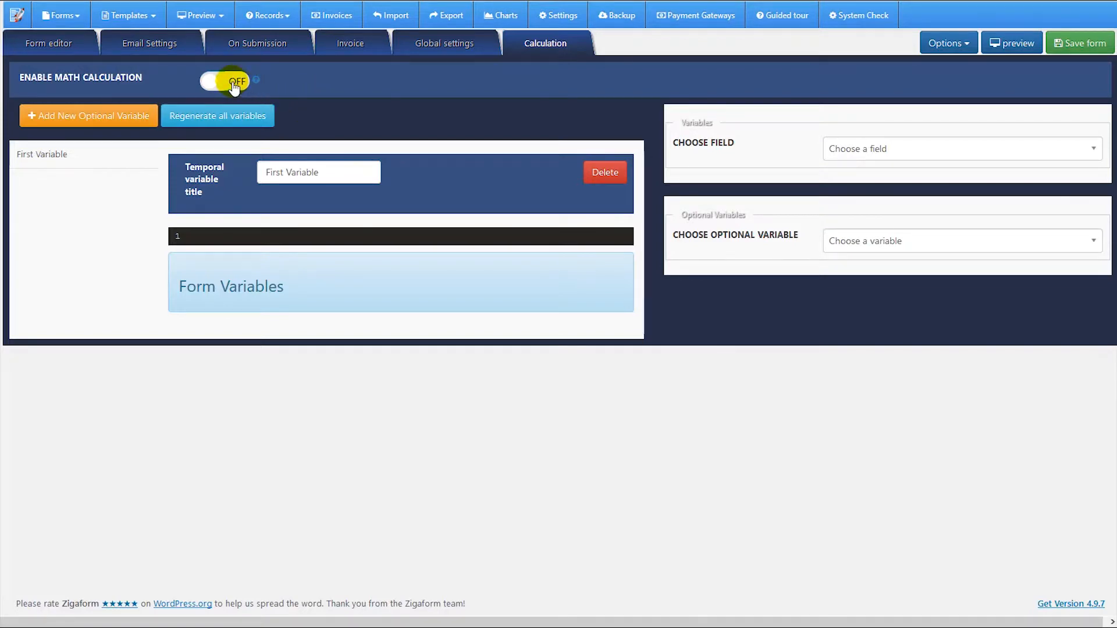
- Return to the form editor, save the estimation form and dismiss the shortcode message after selecting the main shortcode
click(69, 47)
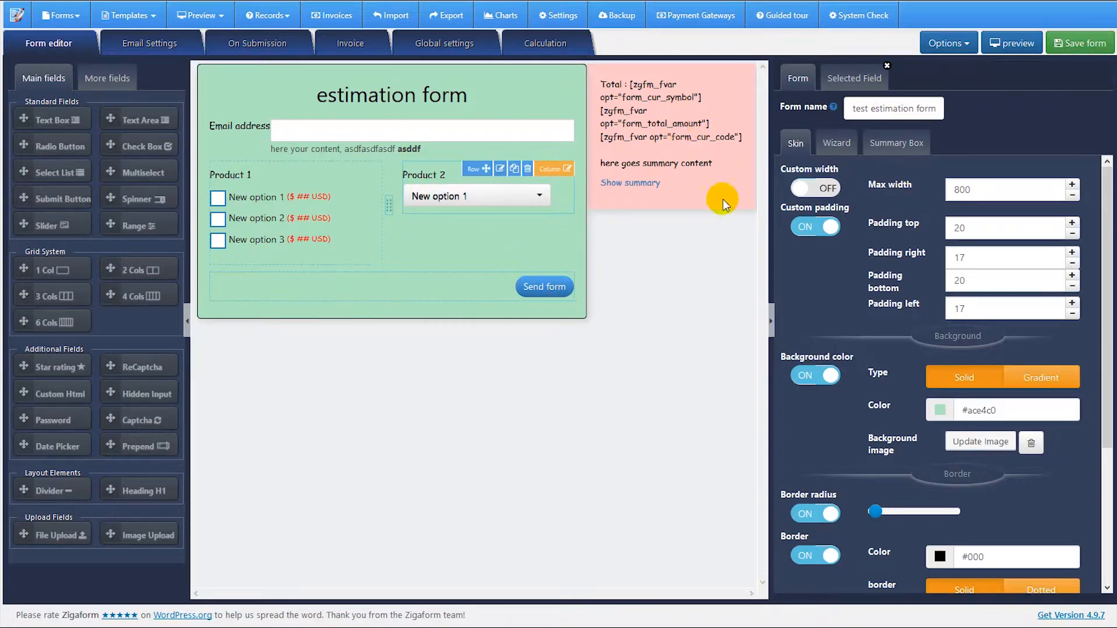
click(1071, 51)
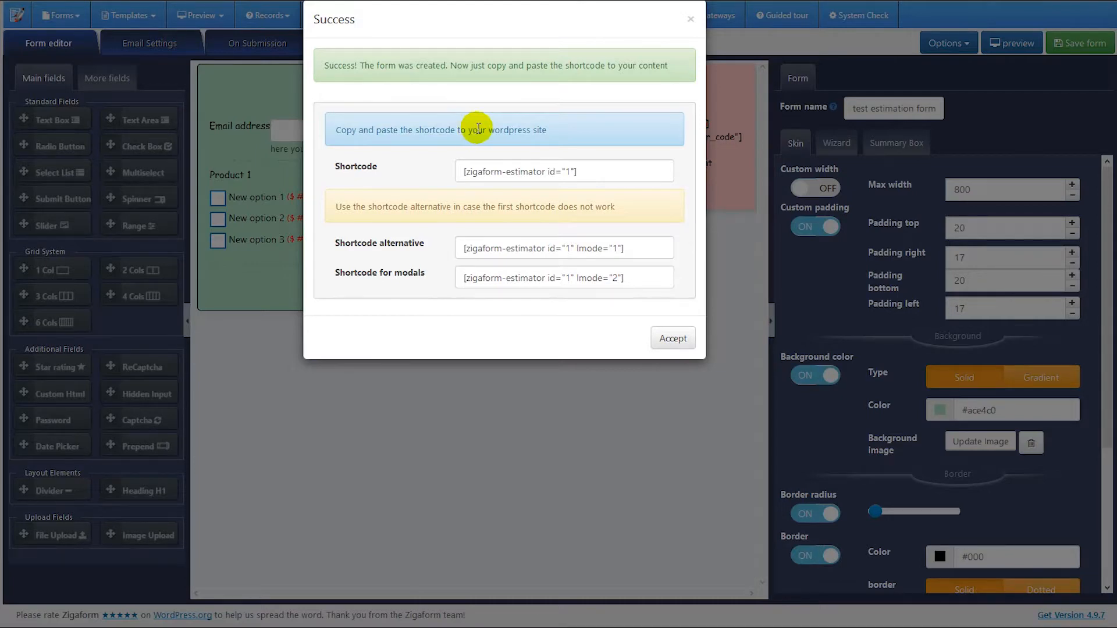
click(569, 172)
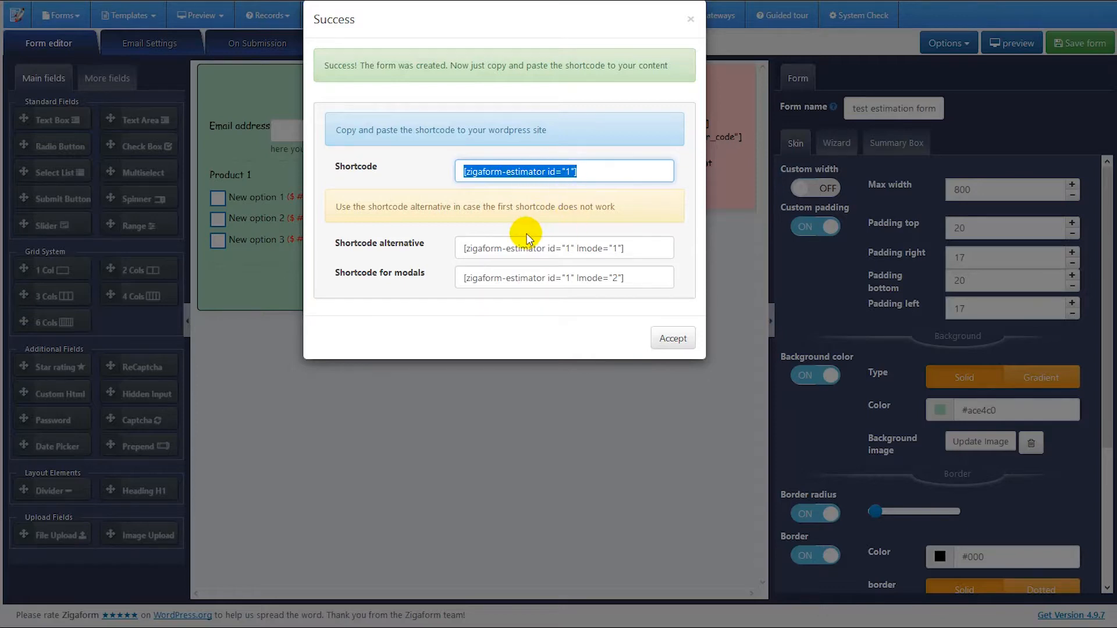
click(673, 339)
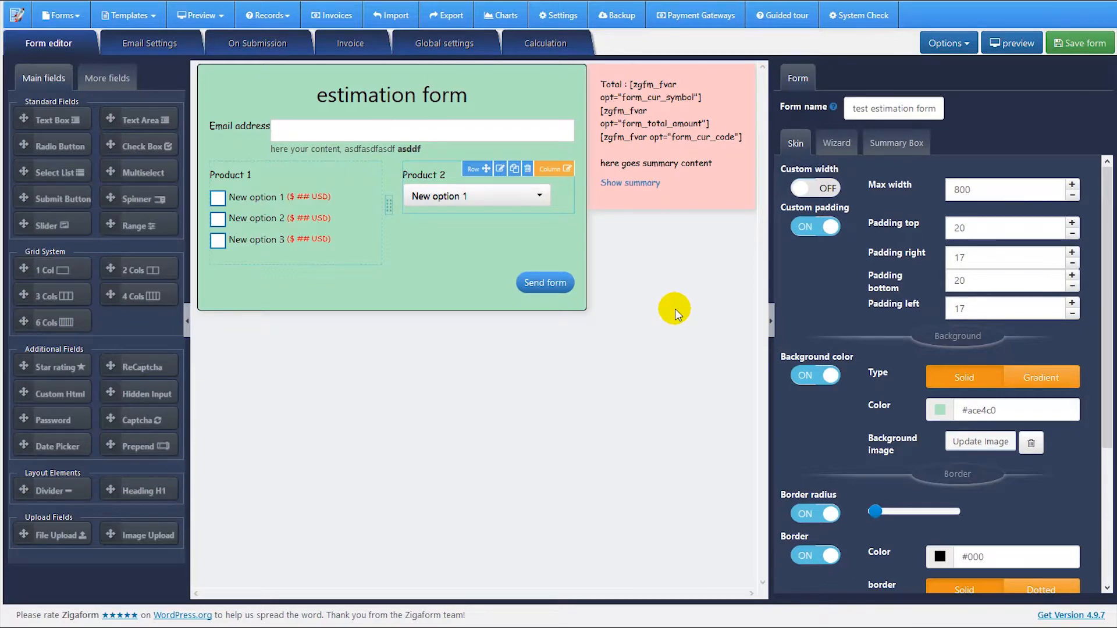
- Copy the main shortcode of test estimation form from the list of forms
click(71, 18)
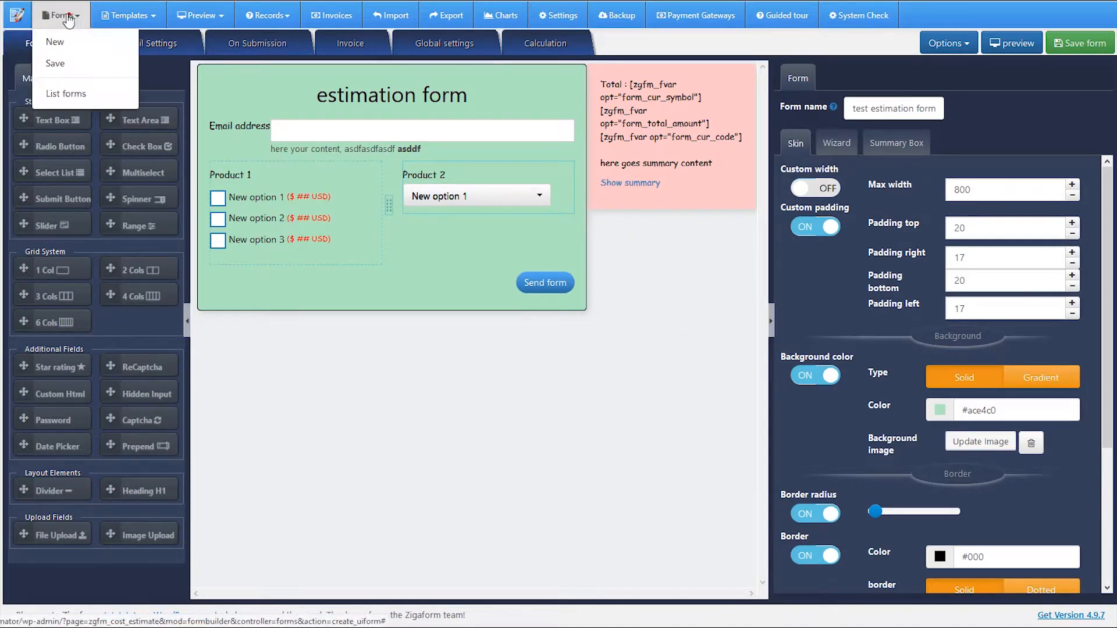
click(67, 94)
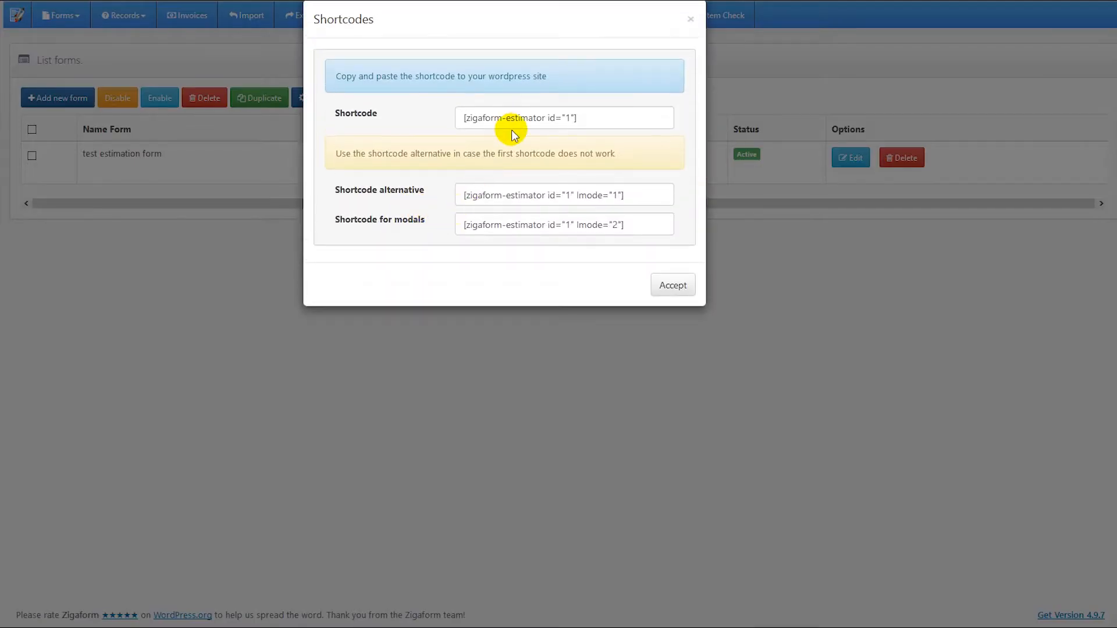
click(511, 119)
key(ctrl+c)
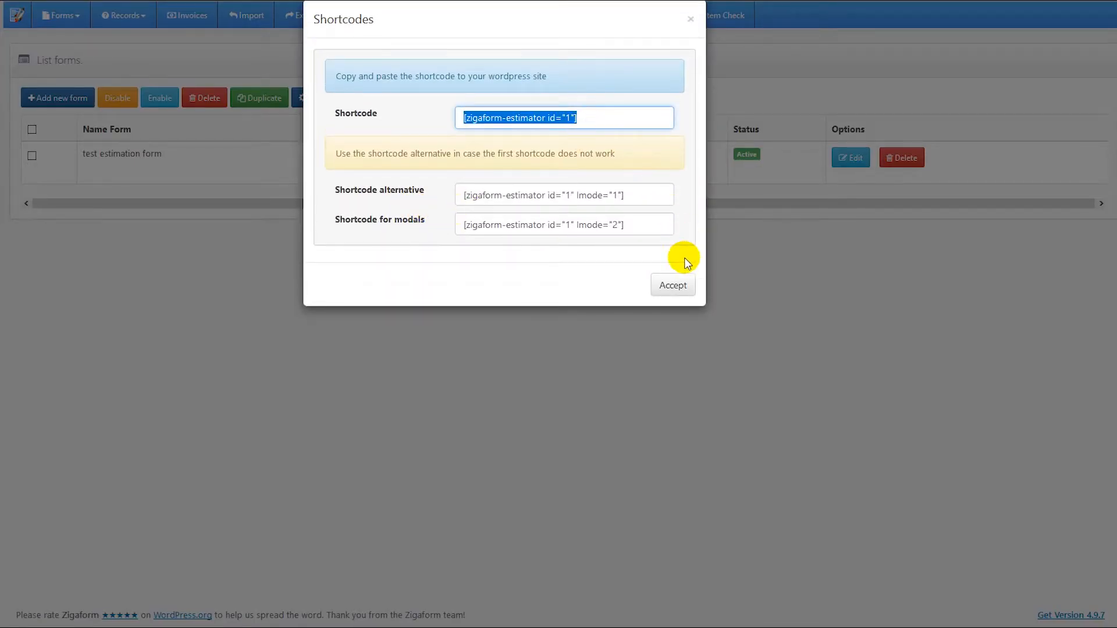
click(673, 284)
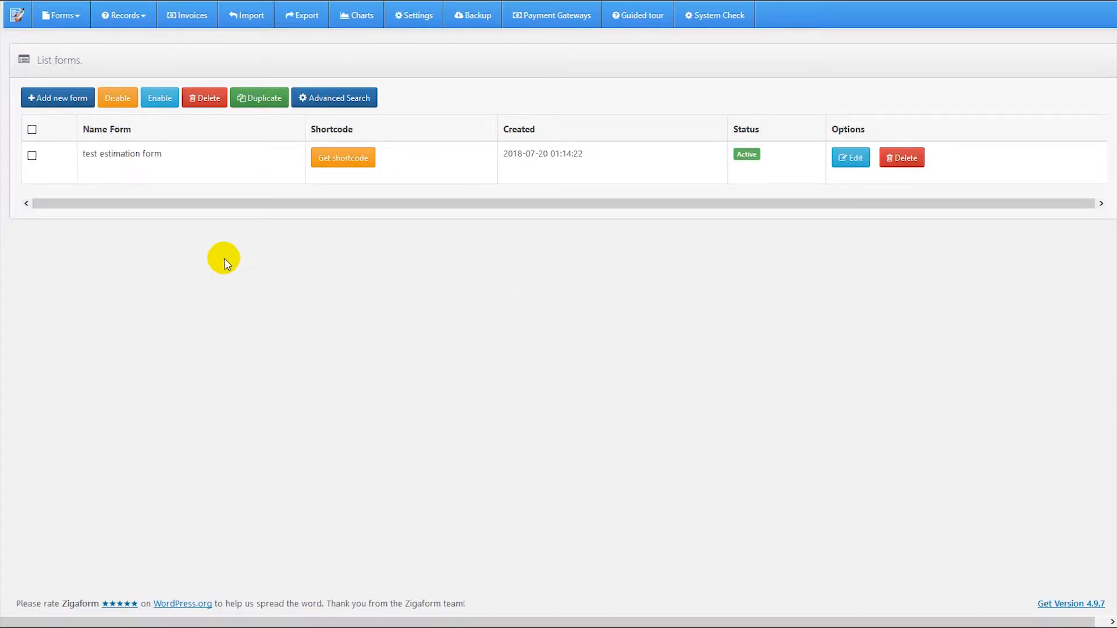
- Publish a new WordPress page titled "test estimation form" containing the shortcode [zigaform-estimator id="1"]
mouse_move(0, 144)
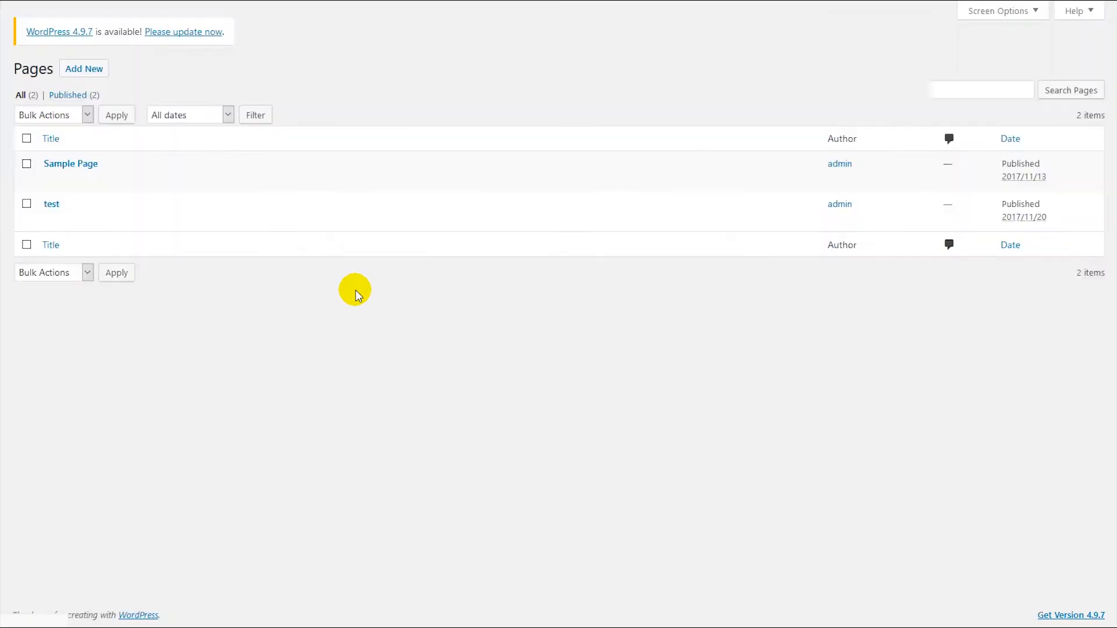
click(83, 69)
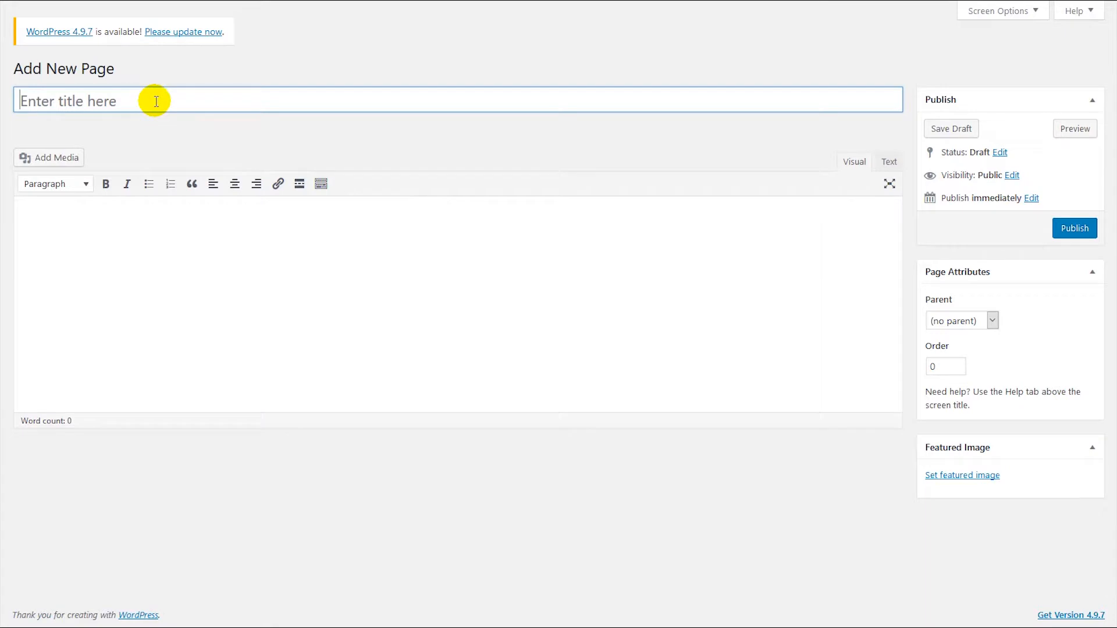
text(test estimation form)
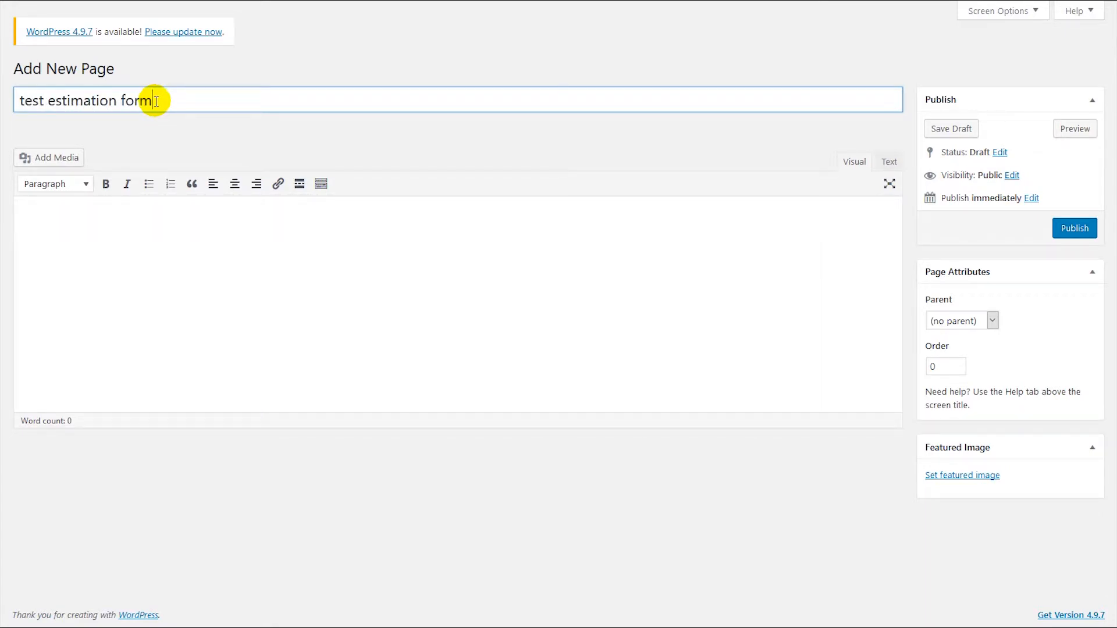
click(536, 265)
key(ctrl+v)
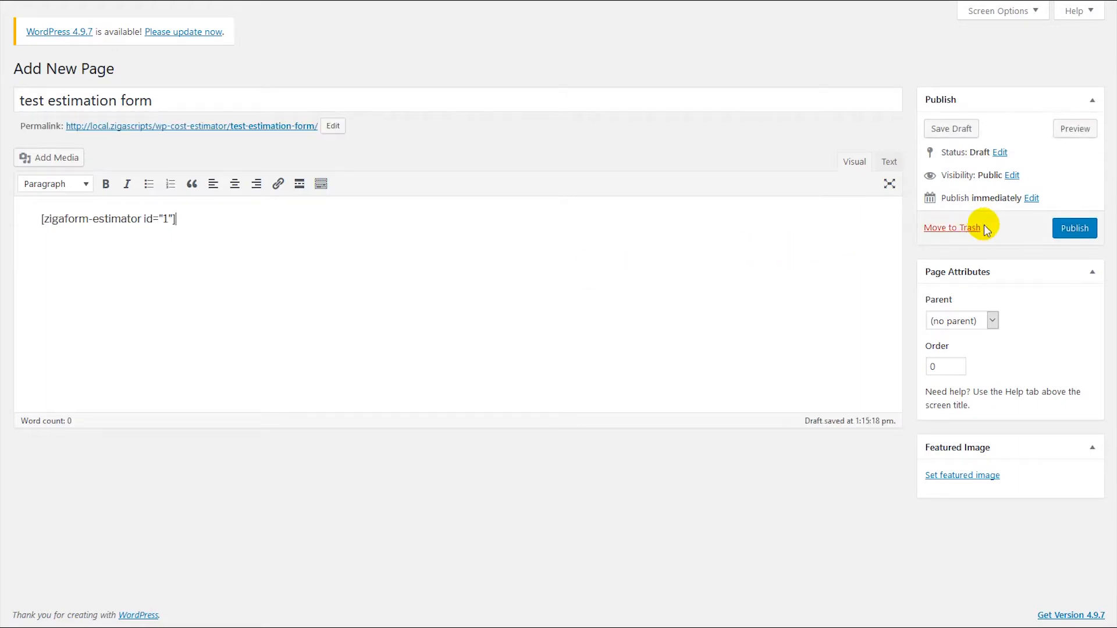
click(1065, 230)
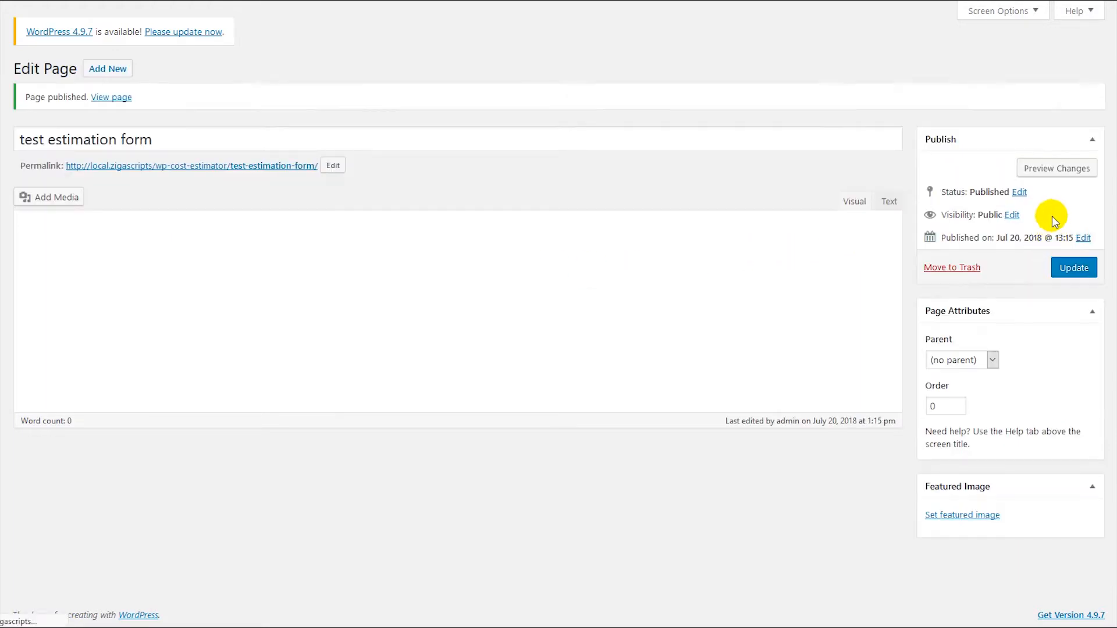
- Preview the published page and examine the form's email field and summary box
click(1040, 168)
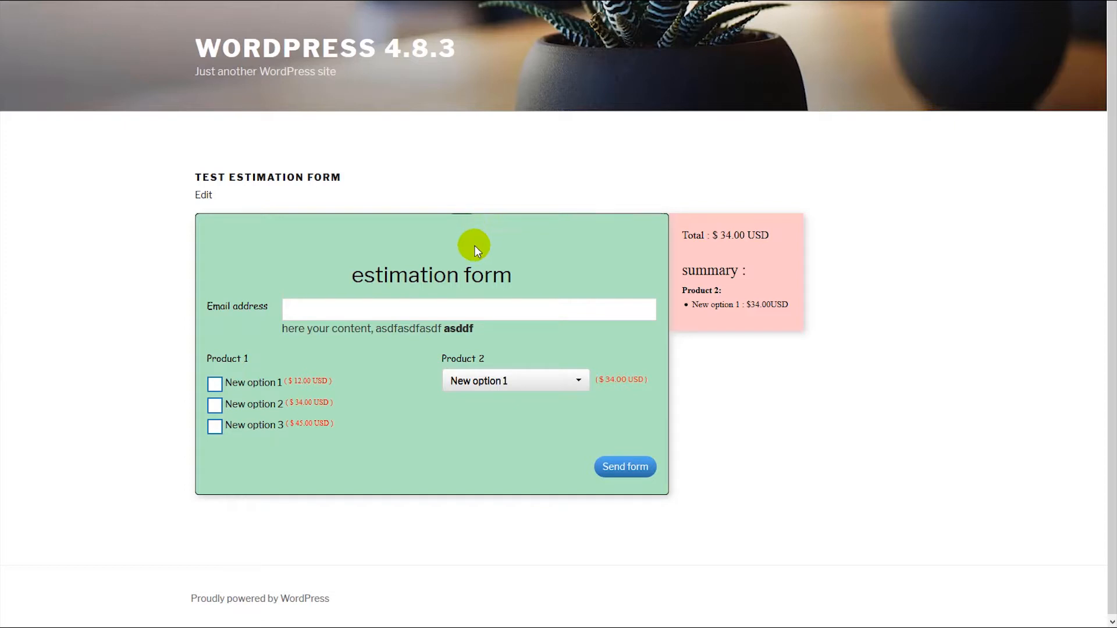
click(291, 308)
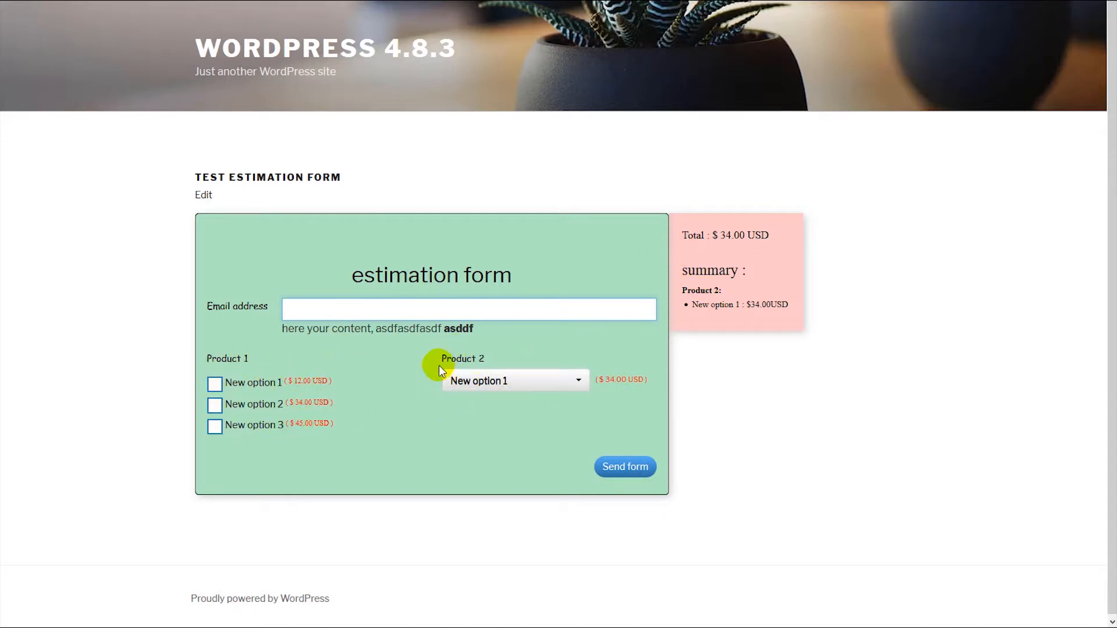
mouse_move(686, 235)
mouse_down()
mouse_move(793, 311)
mouse_move(692, 241)
mouse_up()
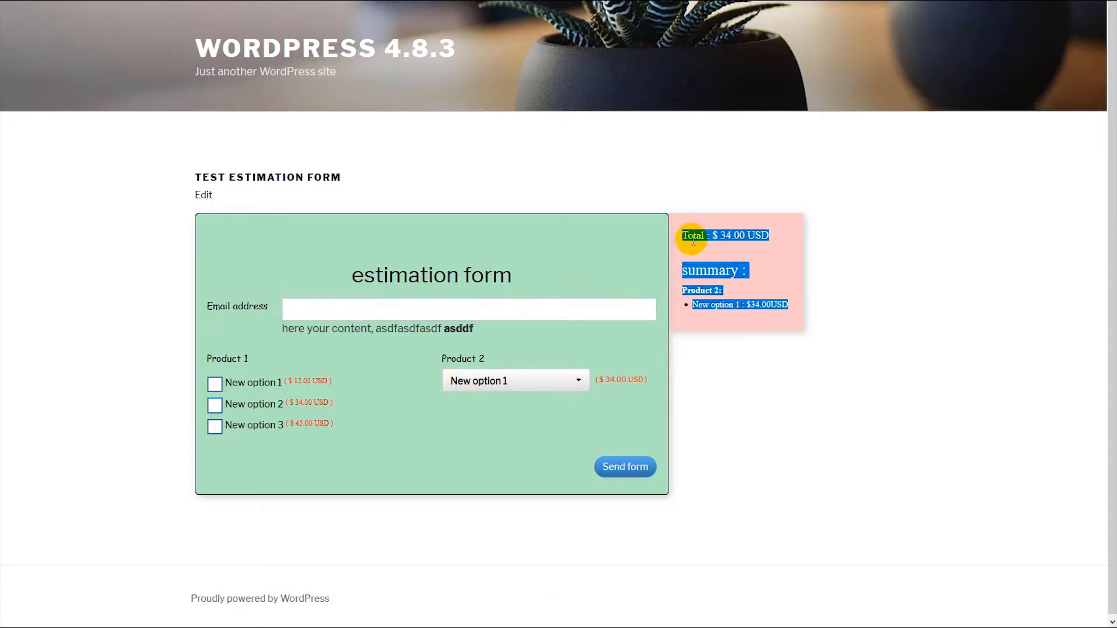
click(692, 241)
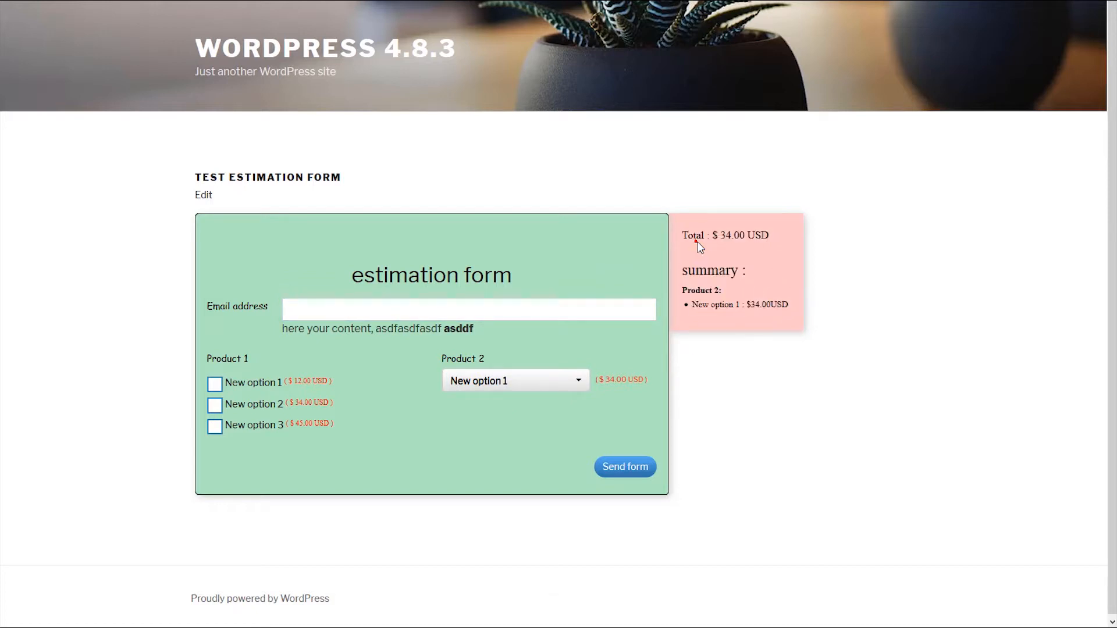
- Select all three Product 1 options and New option 2 for Product 2, checking the summary box
click(215, 383)
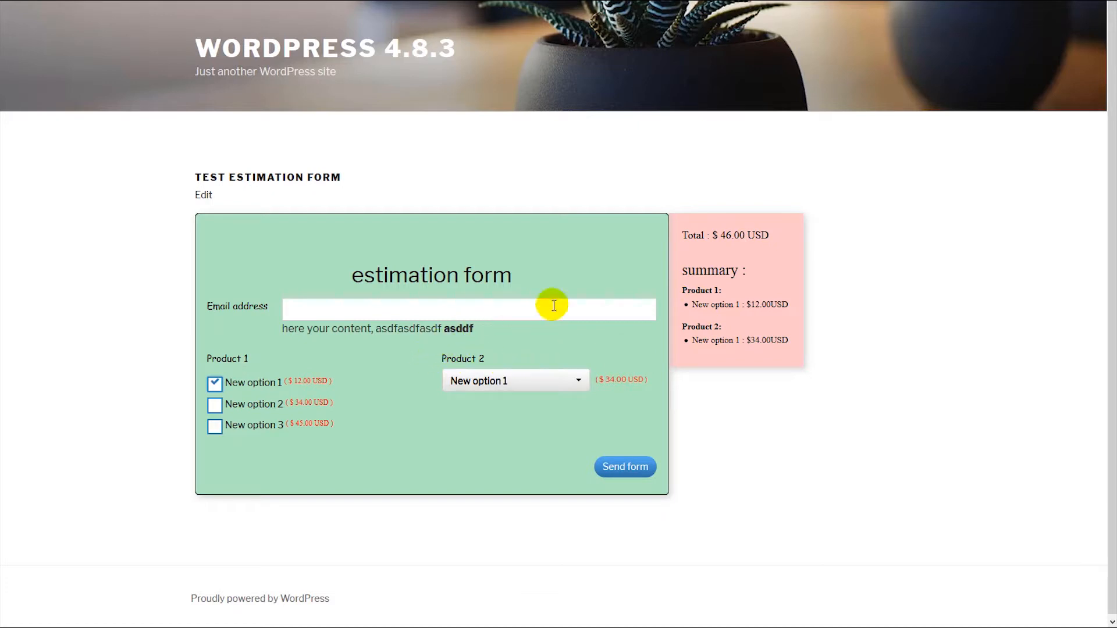
click(214, 404)
click(563, 381)
click(510, 425)
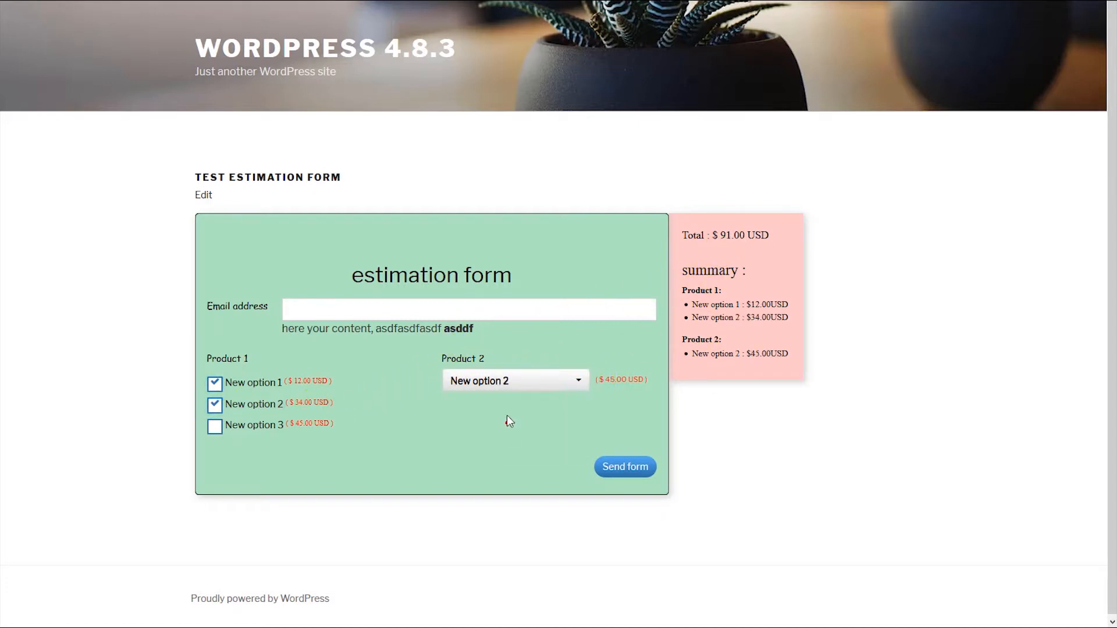
click(215, 426)
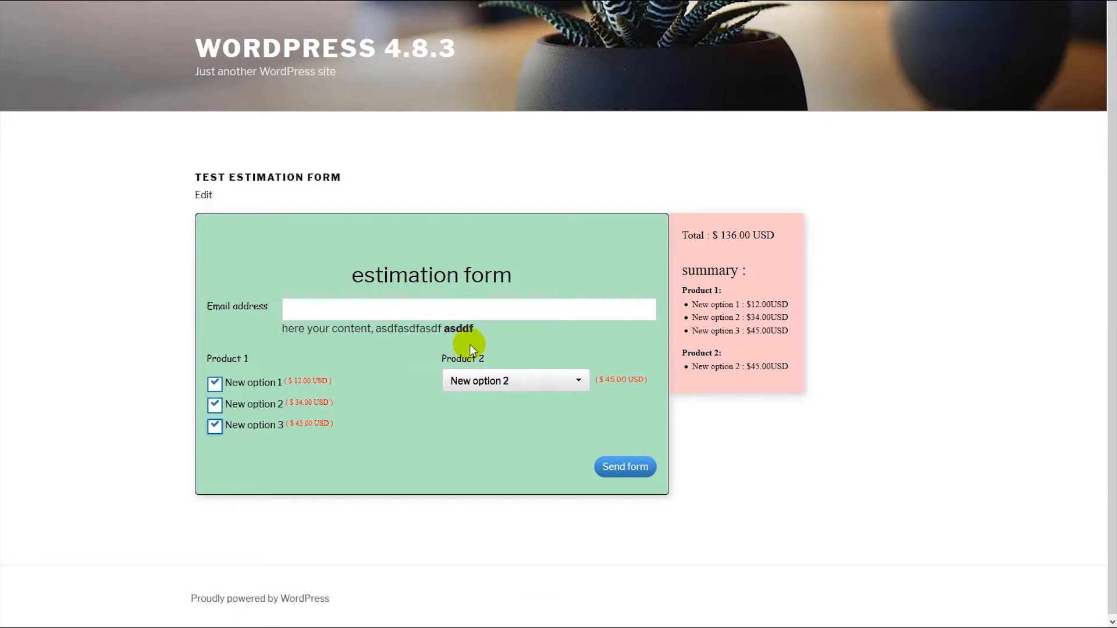
drag(678, 232, 790, 368)
click(761, 348)
- Try to send the form without a valid email address to test the field's validation
click(374, 310)
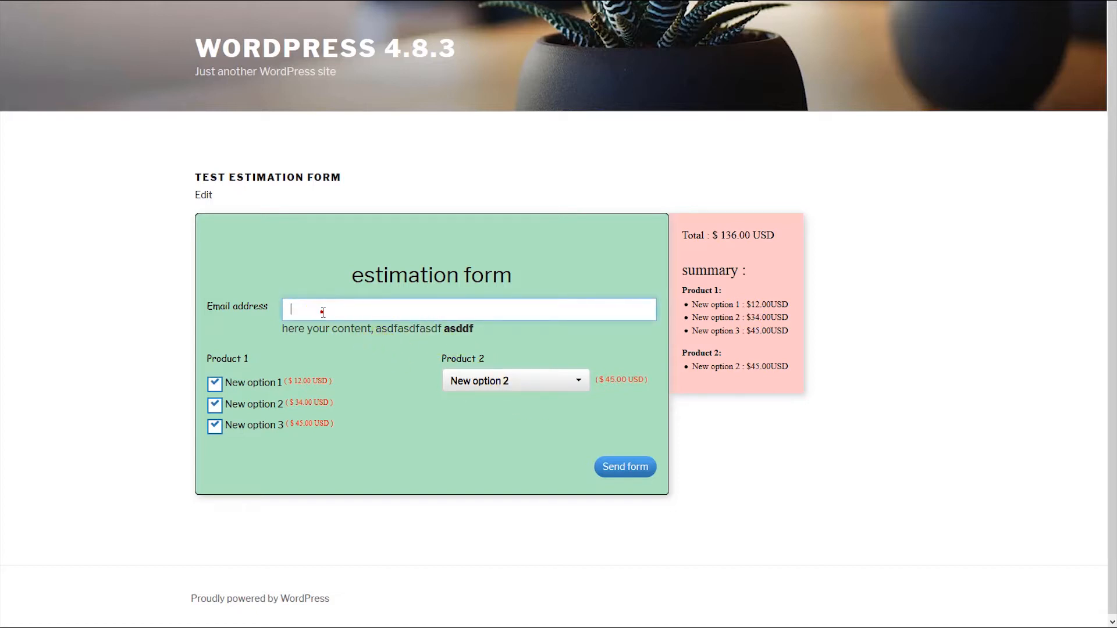
text(test@)
key(ctrl+a)
key(BackSpace)
click(623, 465)
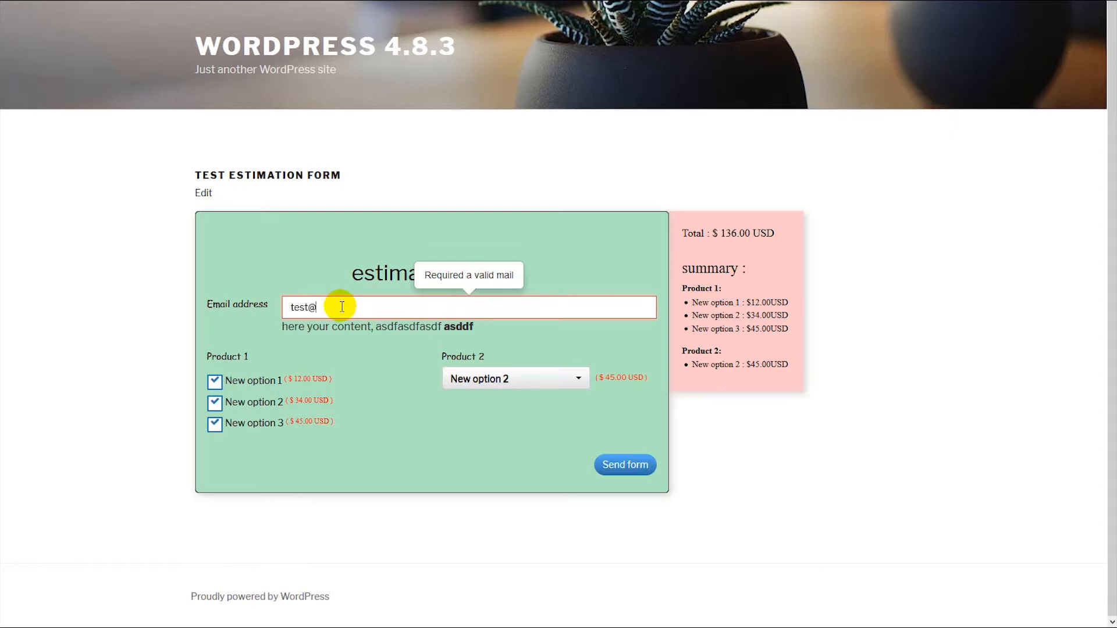
- Enter a valid email address, send the form and check the submission message
text(.com)
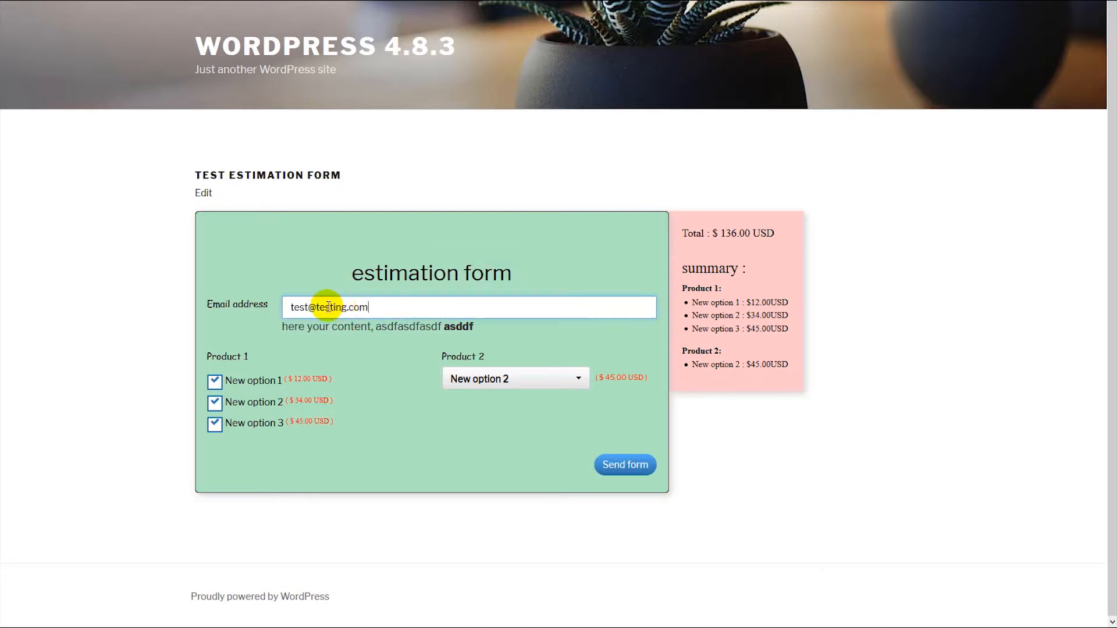
click(631, 470)
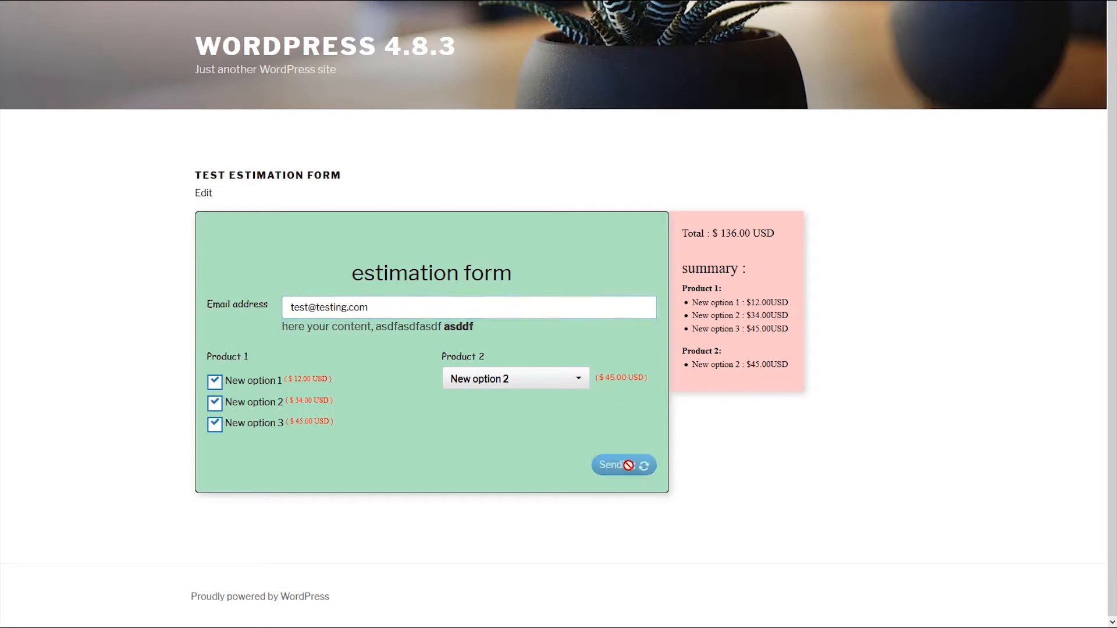
drag(495, 232, 210, 232)
click(377, 233)
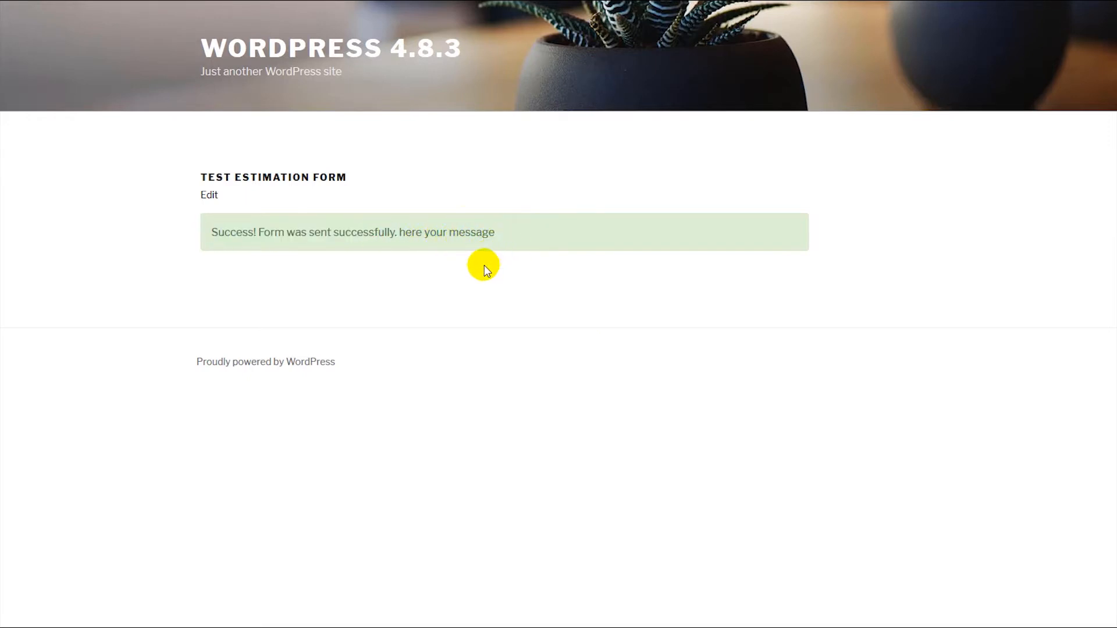
- Switch to Mozilla Thunderbird and examine the form request email, including its product options and amounts
mouse_move(947, 627)
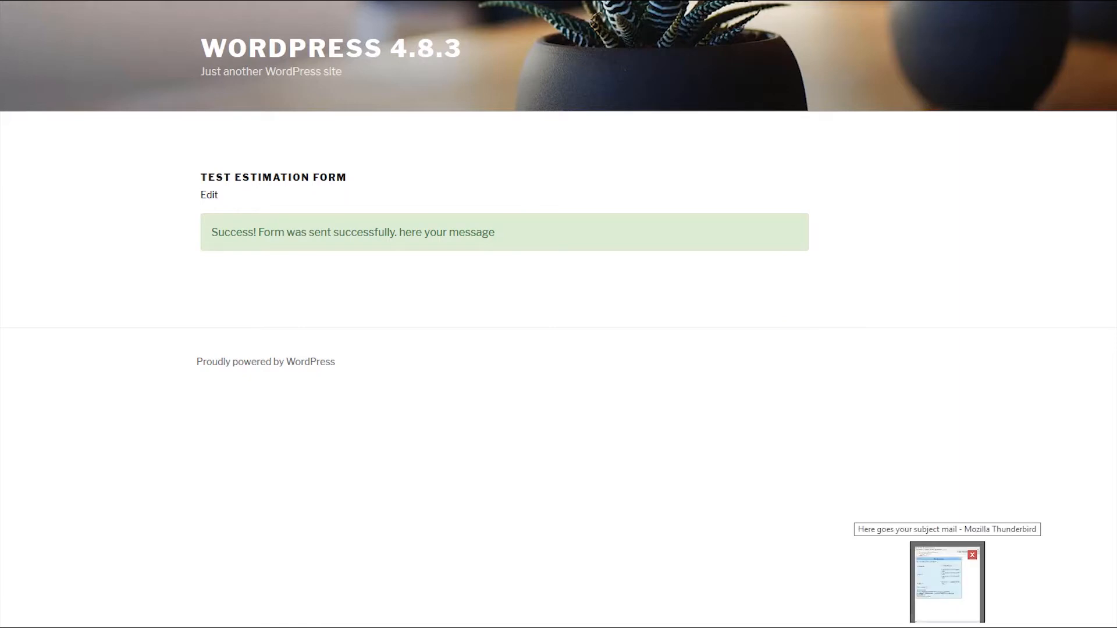
click(947, 581)
drag(518, 0, 547, 87)
drag(257, 227, 593, 444)
click(420, 285)
drag(527, 371, 485, 300)
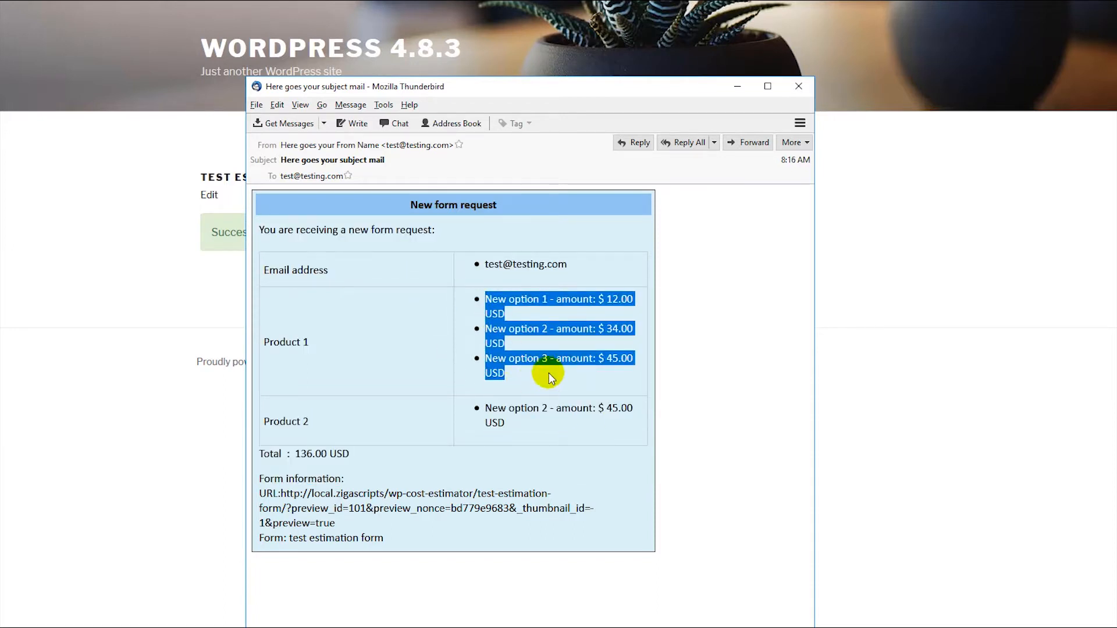
- Finish reviewing the form request email, close it and recheck the success message on the test estimation form page
drag(522, 377, 448, 242)
click(301, 236)
click(464, 242)
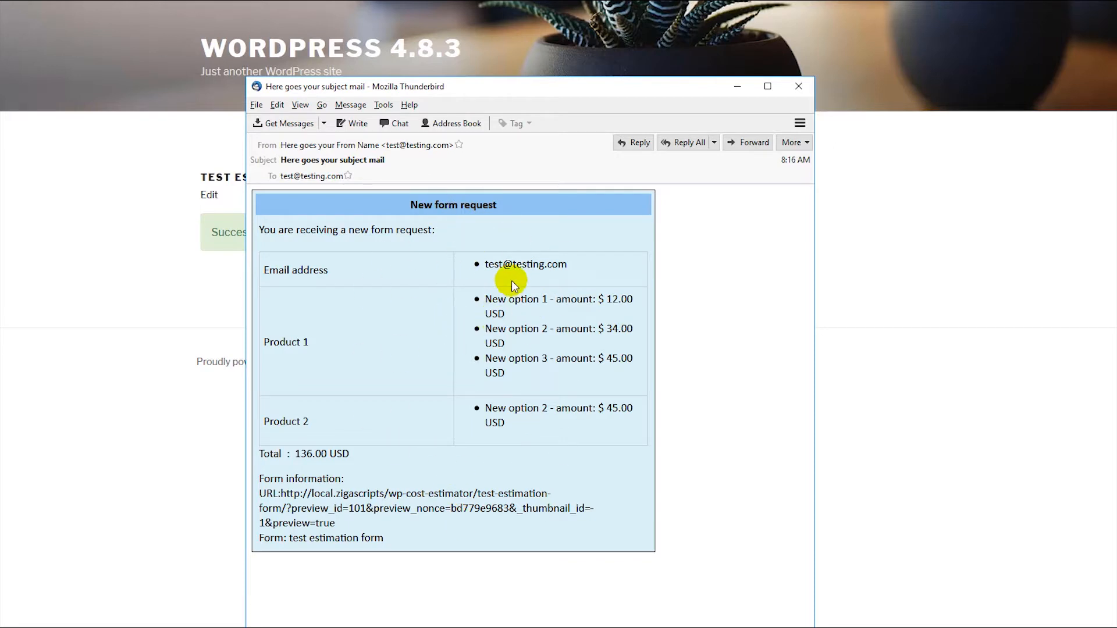
click(798, 88)
drag(504, 230, 205, 236)
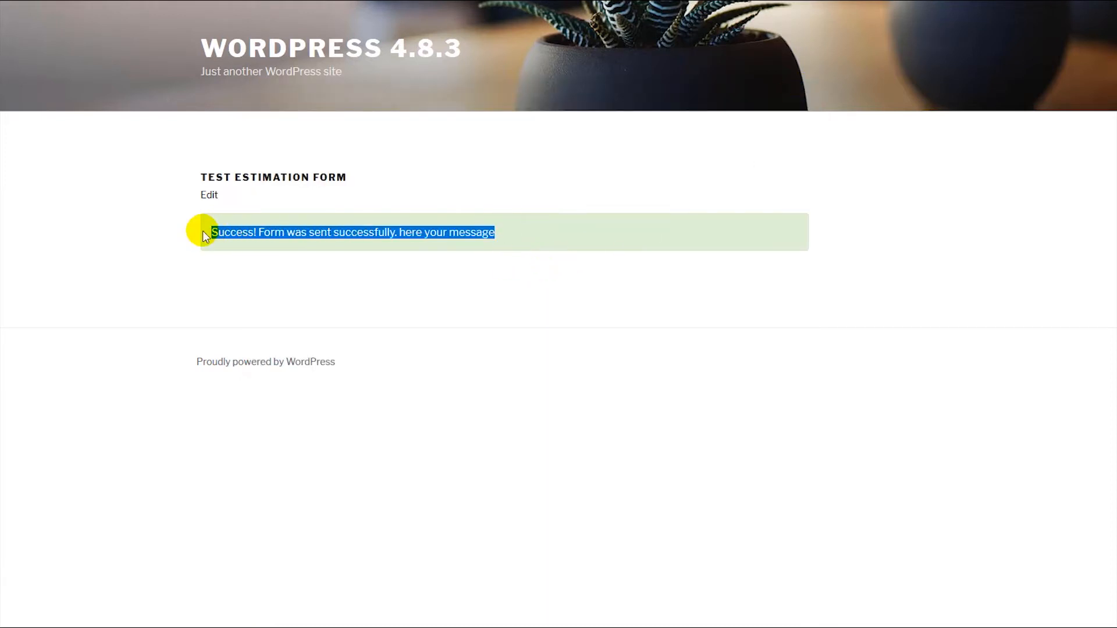
click(246, 240)
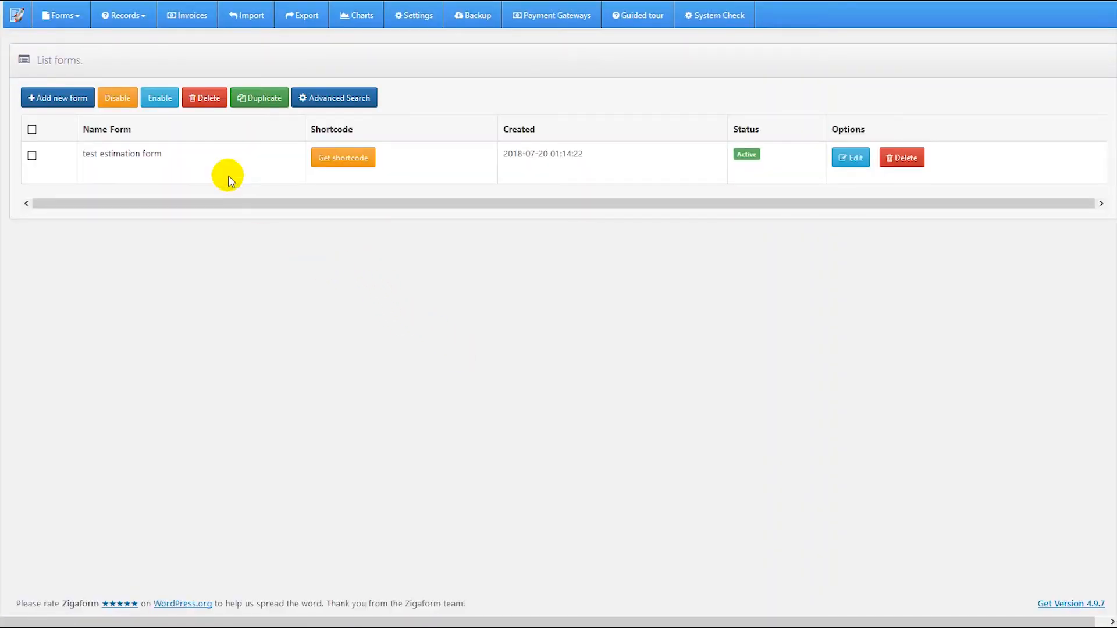
- Open the test estimation form's submission from Zigaform's records and examine the submitted products, amounts and total
click(145, 17)
click(145, 43)
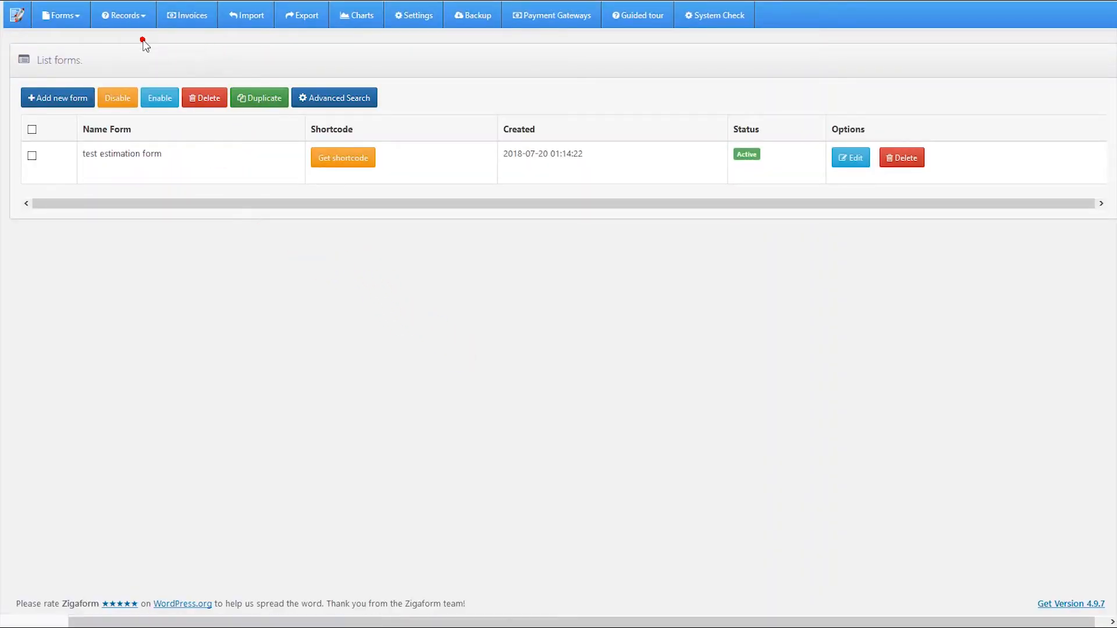
click(733, 129)
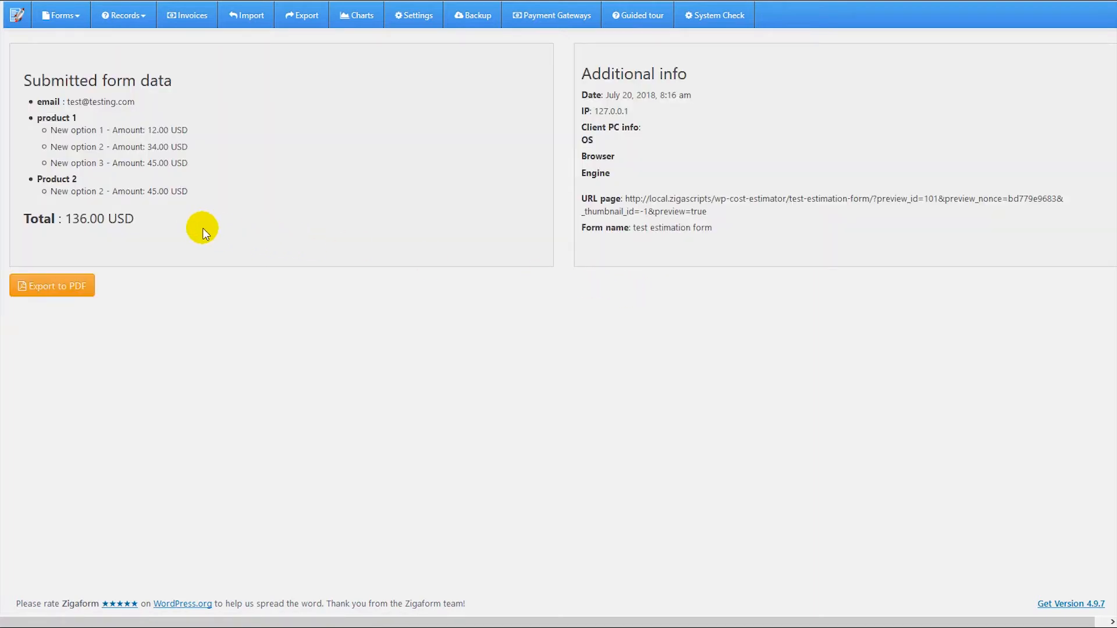
drag(146, 220, 169, 226)
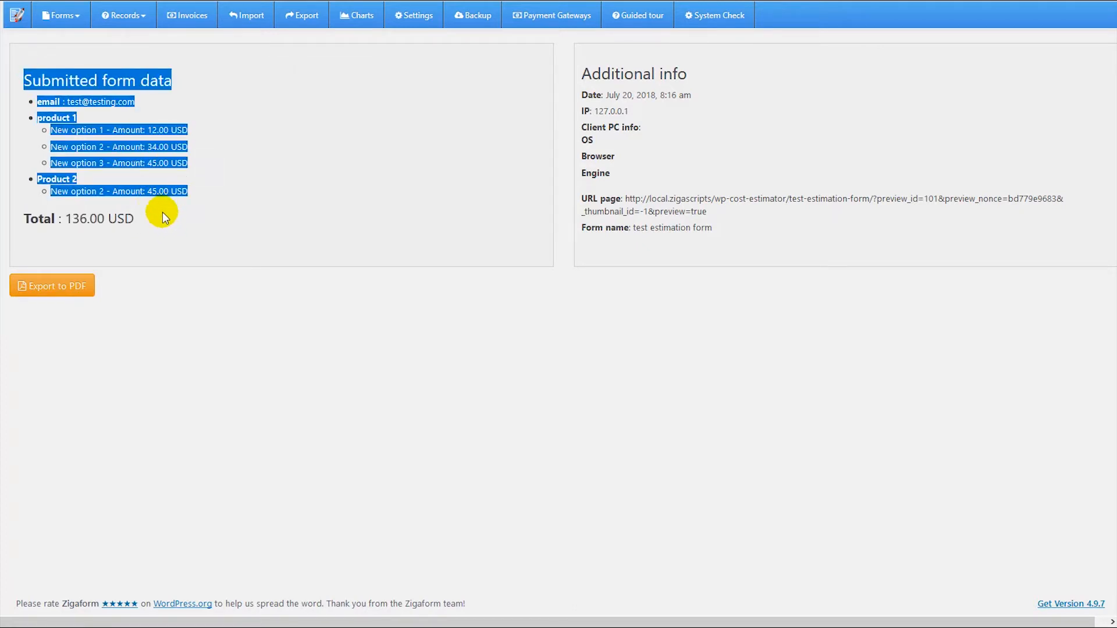
click(163, 216)
click(180, 184)
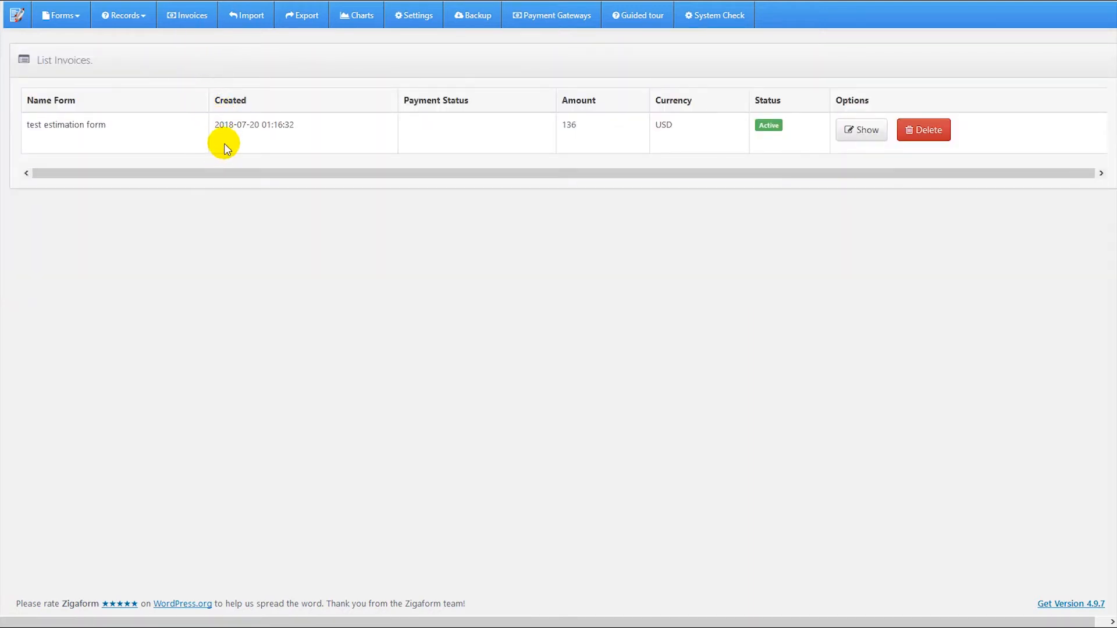
- Show the test estimation form's invoice and examine its item descriptions, quantities and amounts
click(853, 133)
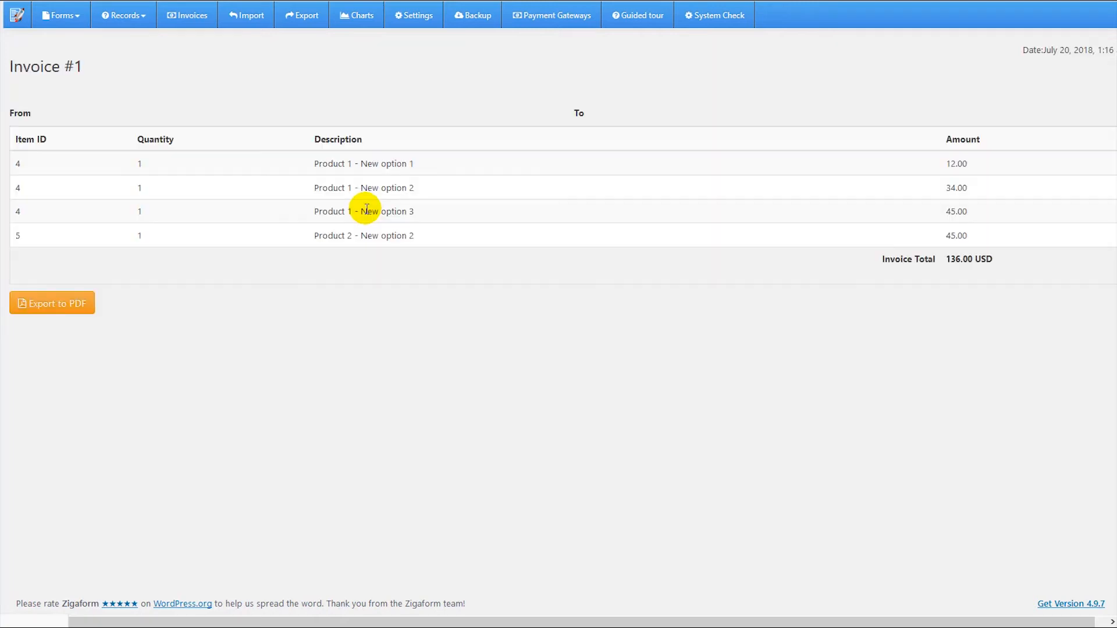
drag(983, 236, 140, 216)
click(151, 224)
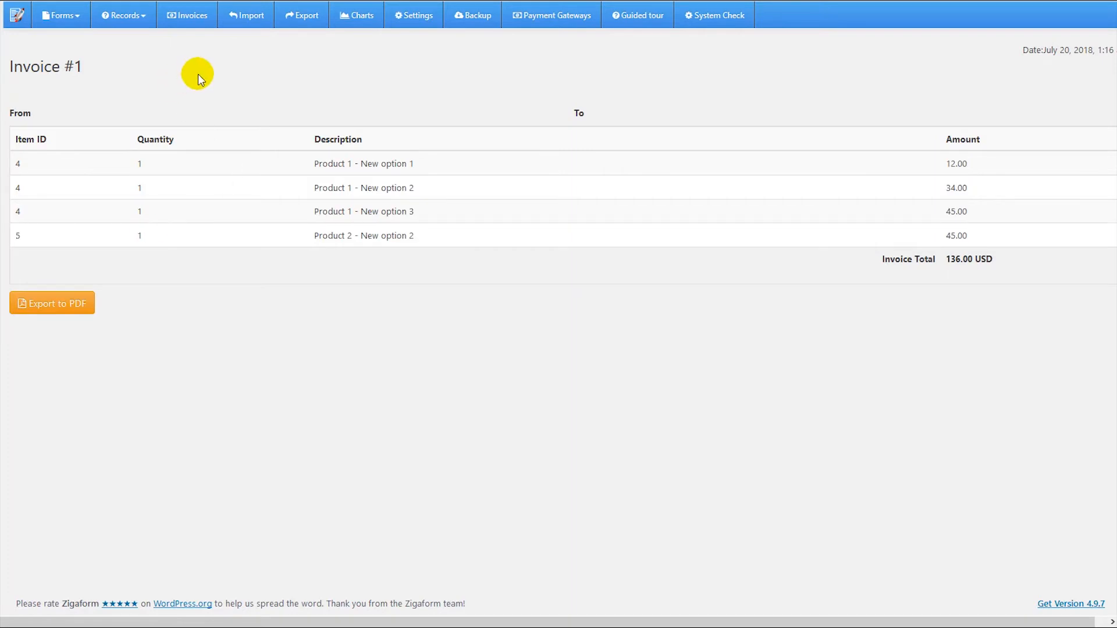
- Open the form import dialog to view its code field, and close it without loading a form
click(246, 23)
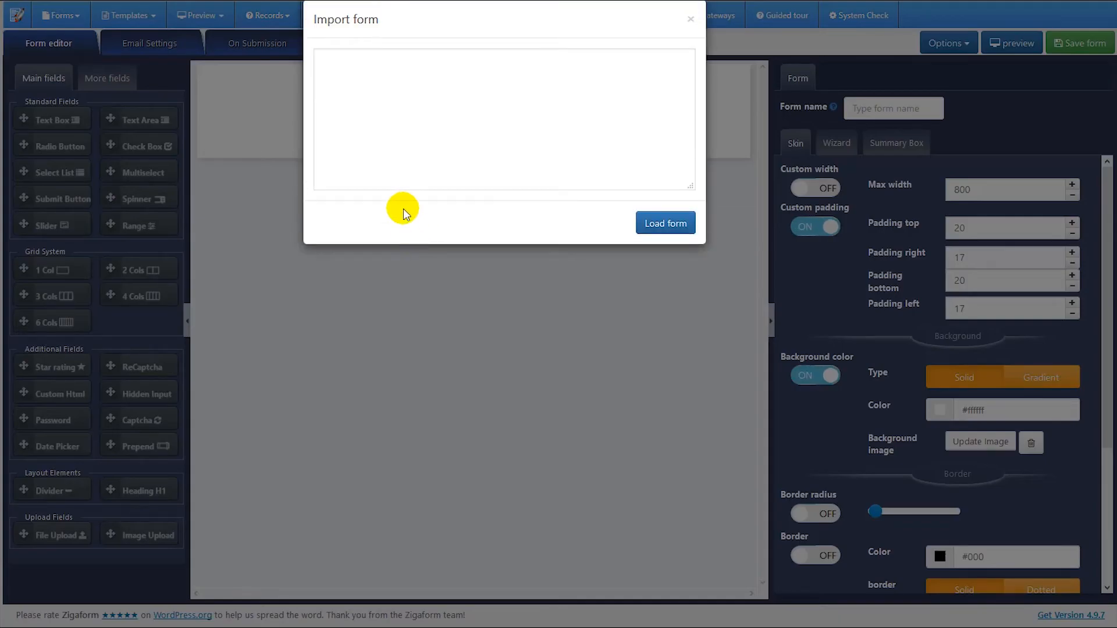
click(387, 124)
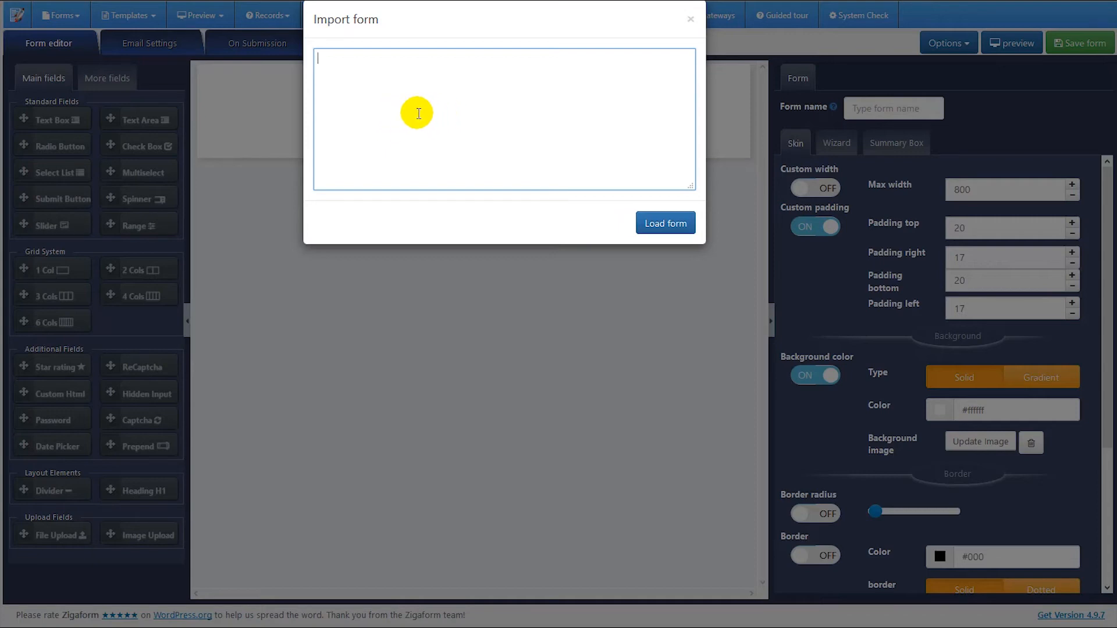
click(690, 19)
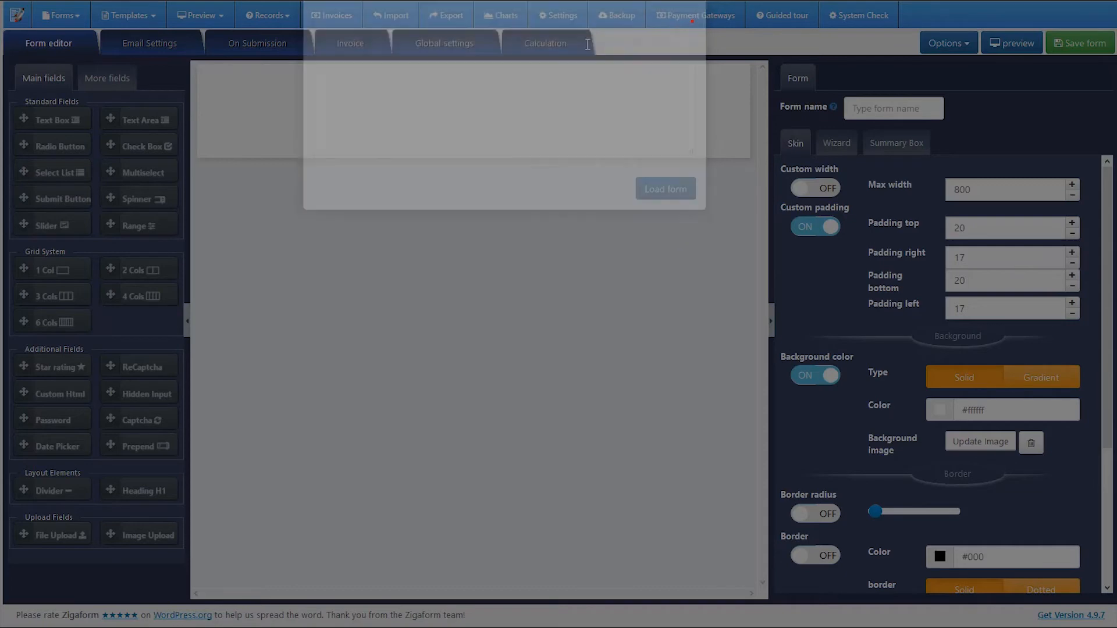
- Open the export page and select the whole export code of the test estimation form
click(453, 15)
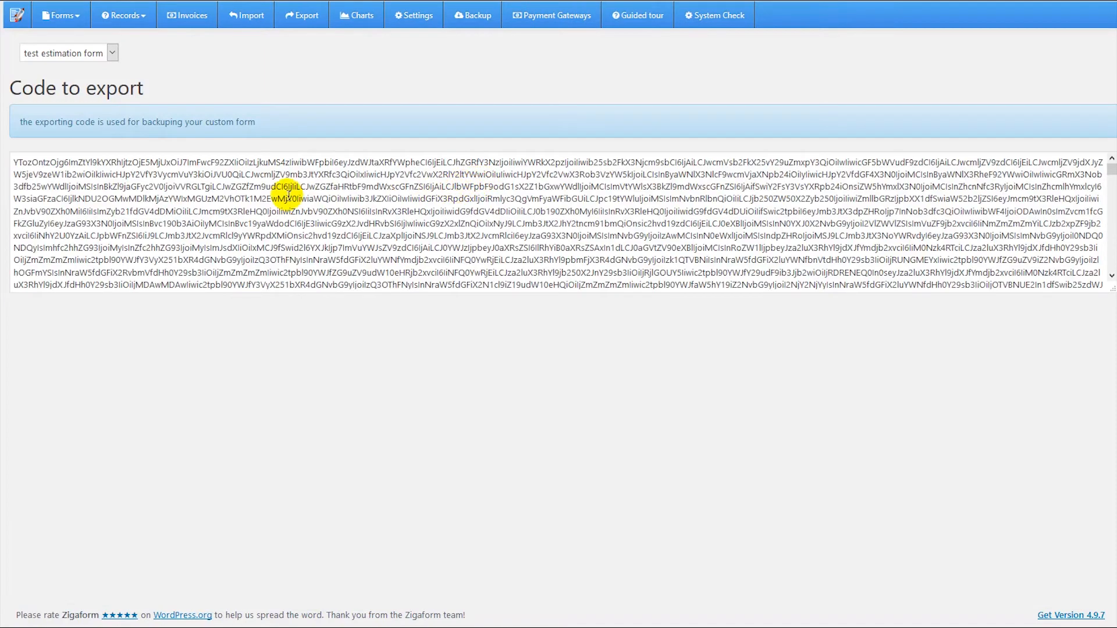
click(211, 197)
key(ctrl+a)
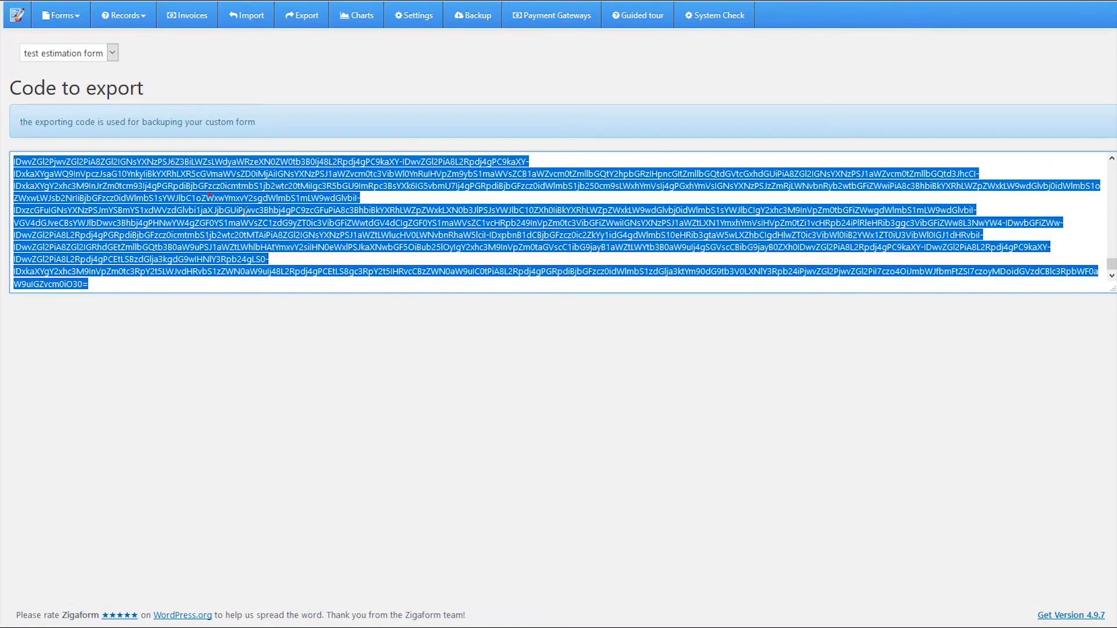
click(307, 350)
click(300, 234)
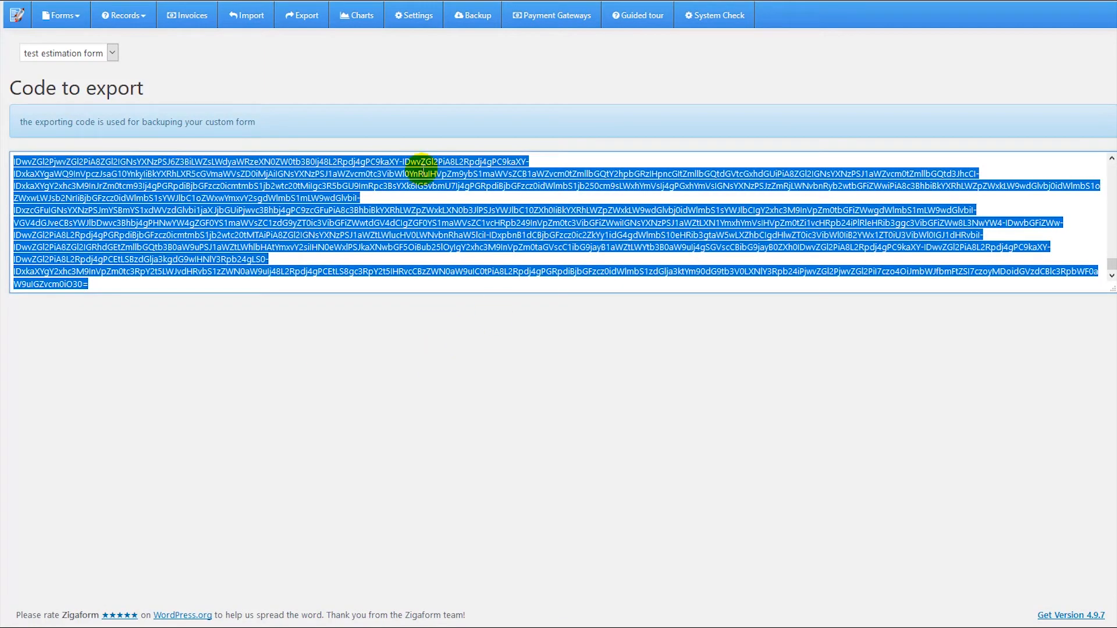
- View the test estimation form's requests chart and review the global settings for language and modal mode
click(356, 17)
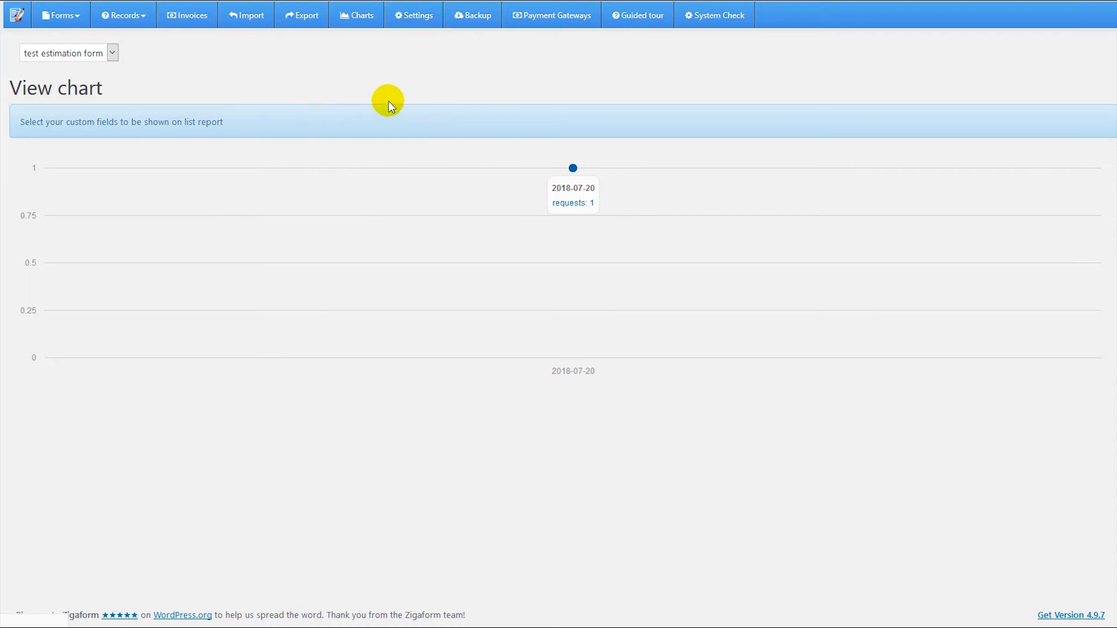
click(464, 101)
click(307, 114)
click(410, 58)
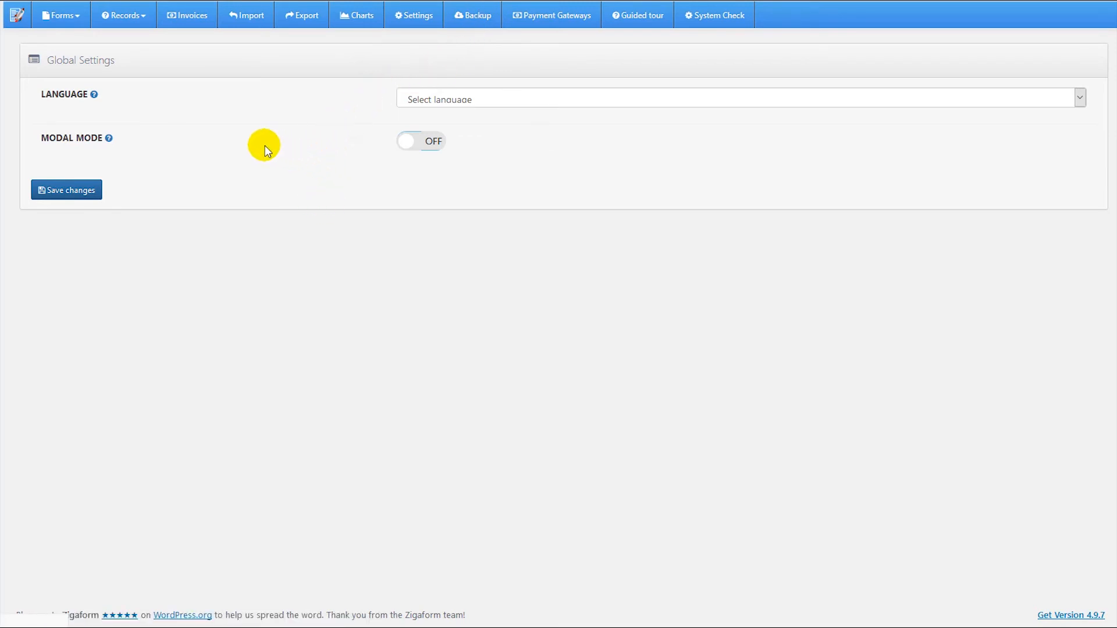
- Create a database backup named backup_db
click(272, 103)
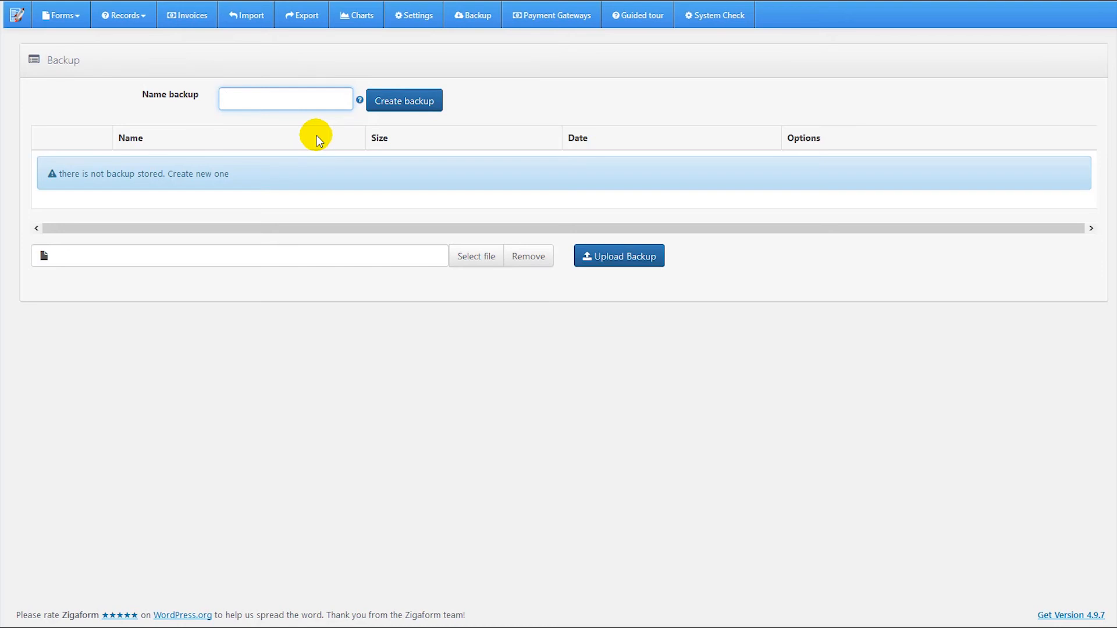
text(backup-)
key(BackSpace)
text(_db)
click(377, 107)
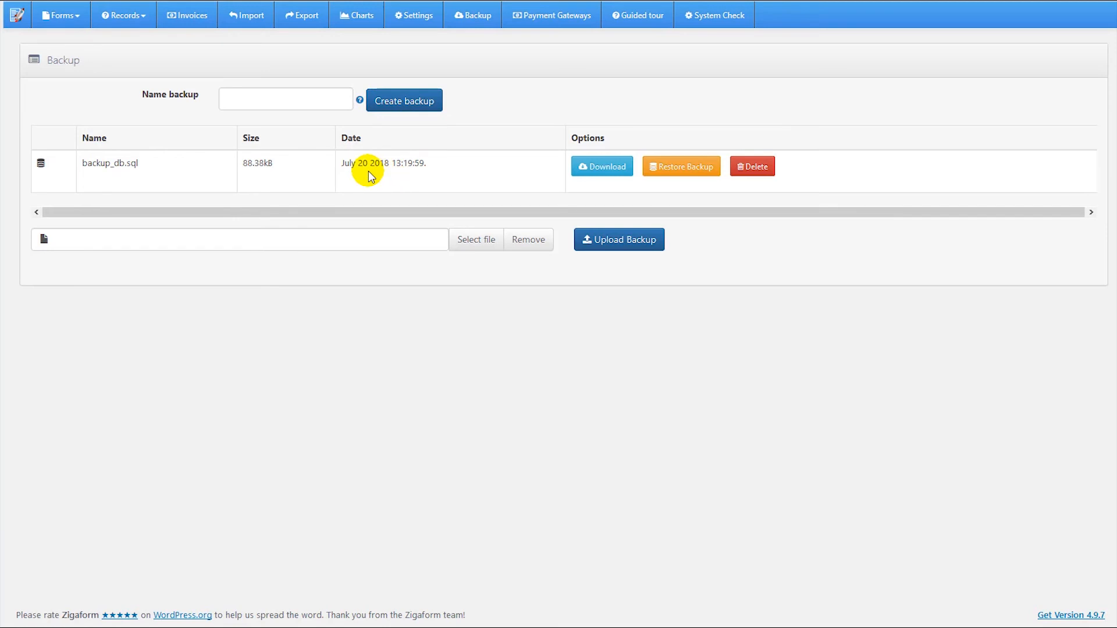
- Examine the stored backup_db.sql entry, including its name, size and date
drag(86, 164, 414, 161)
click(414, 160)
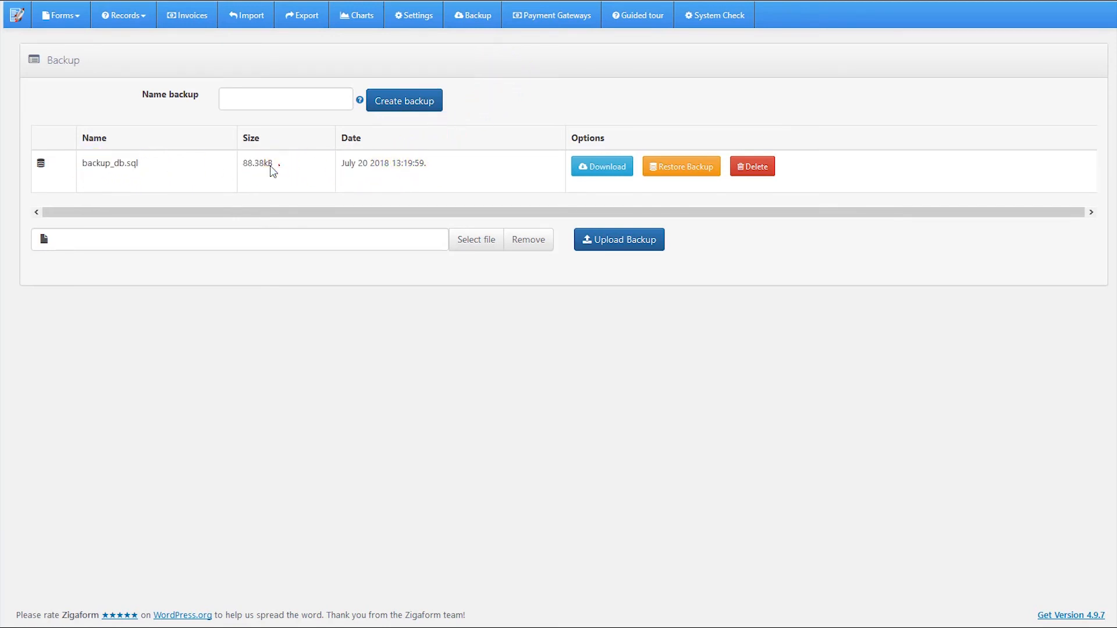
drag(280, 169, 242, 165)
click(247, 165)
click(432, 162)
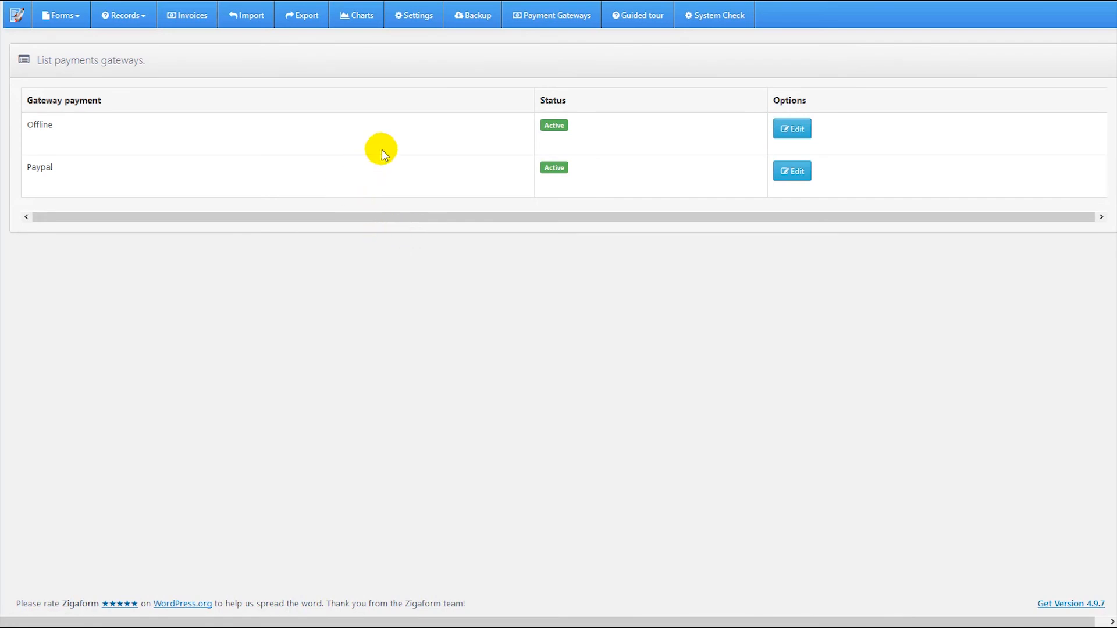
- Review the Paypal payment gateway's settings without changing them, and examine the database integrity in the system check
click(792, 172)
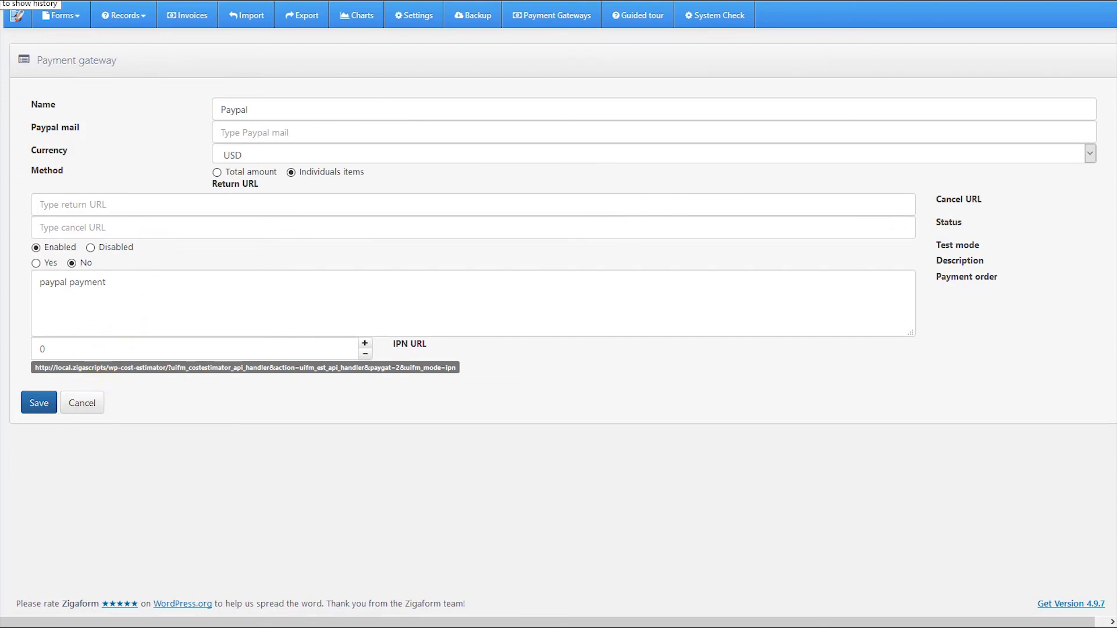
key(alt+Left)
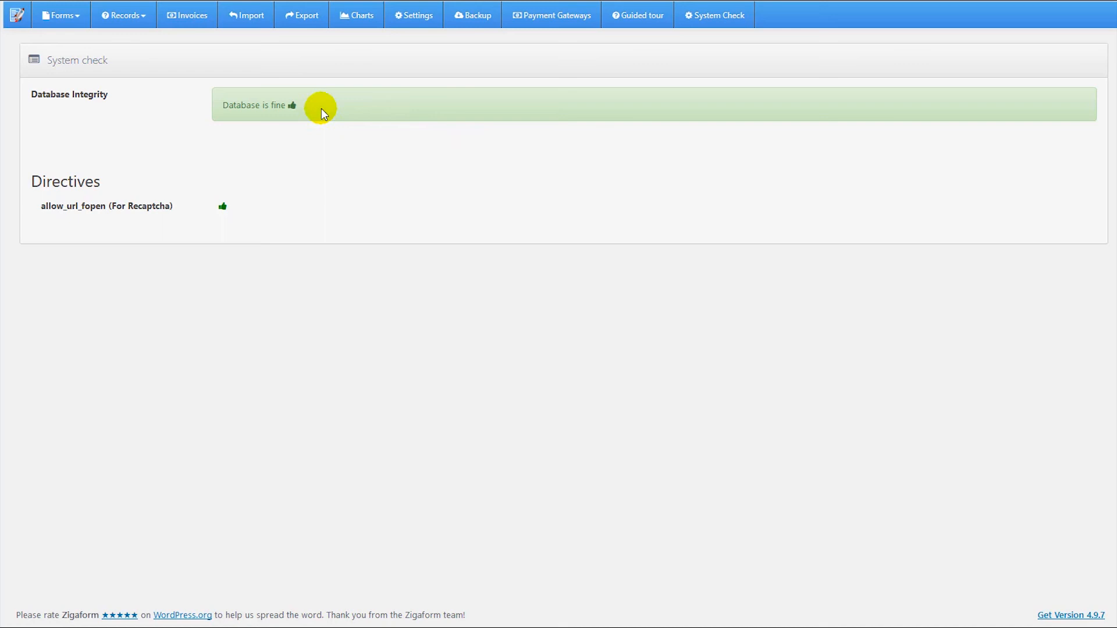
drag(287, 105, 211, 101)
click(200, 104)
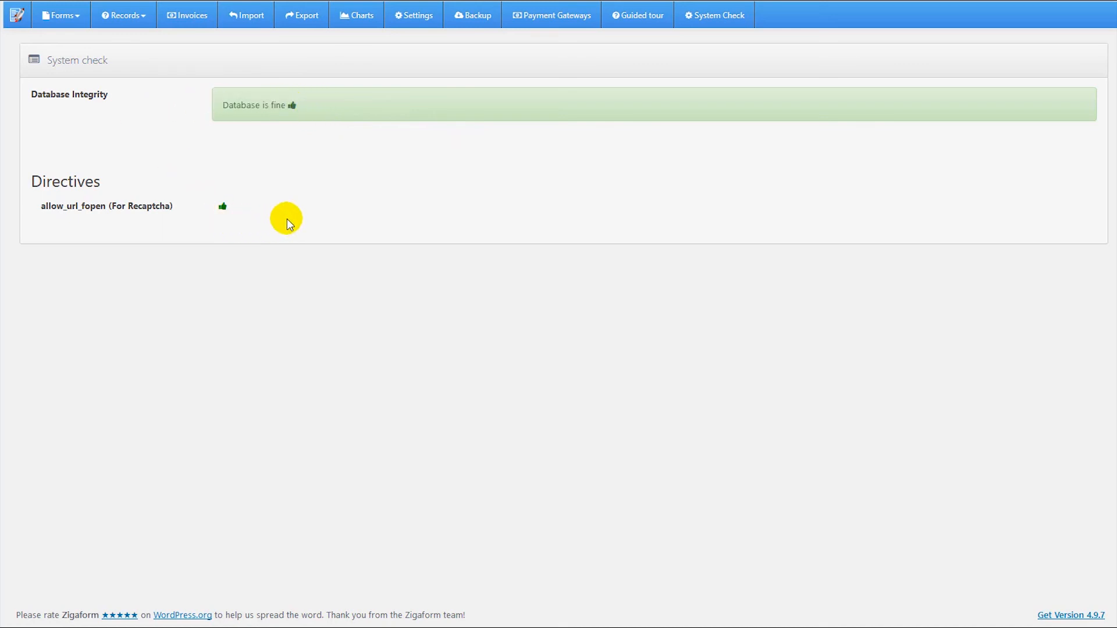